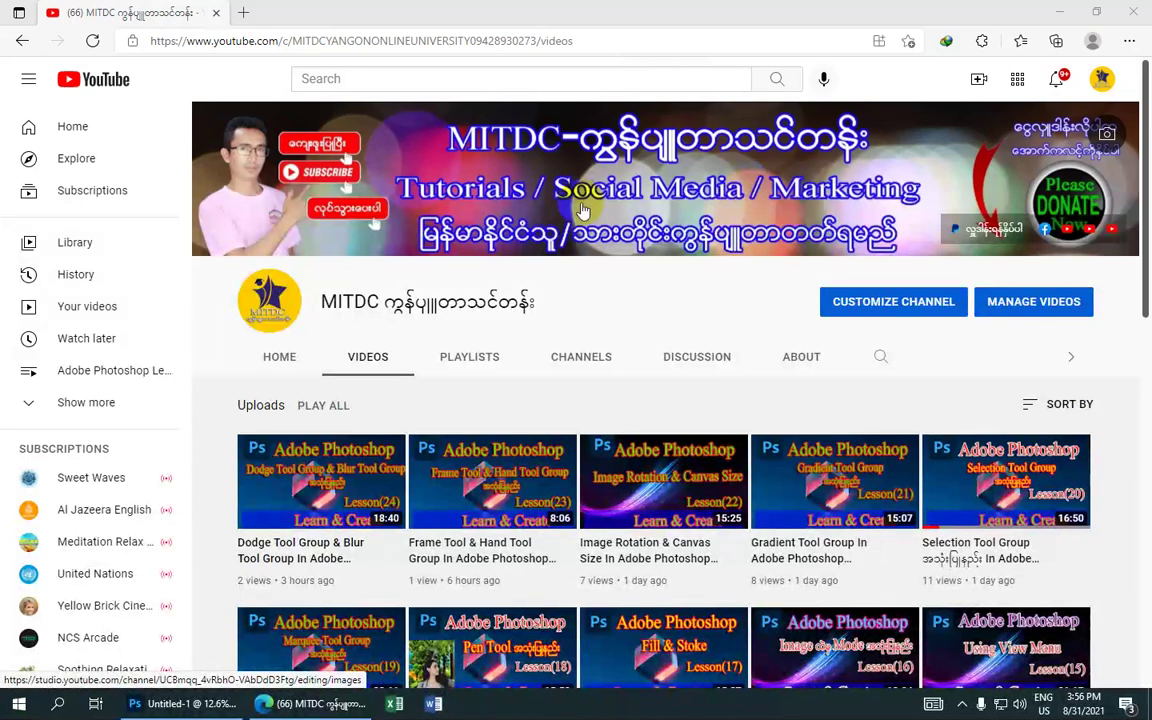
Open the channel's PLAYLISTS page and scroll through it
click(463, 364)
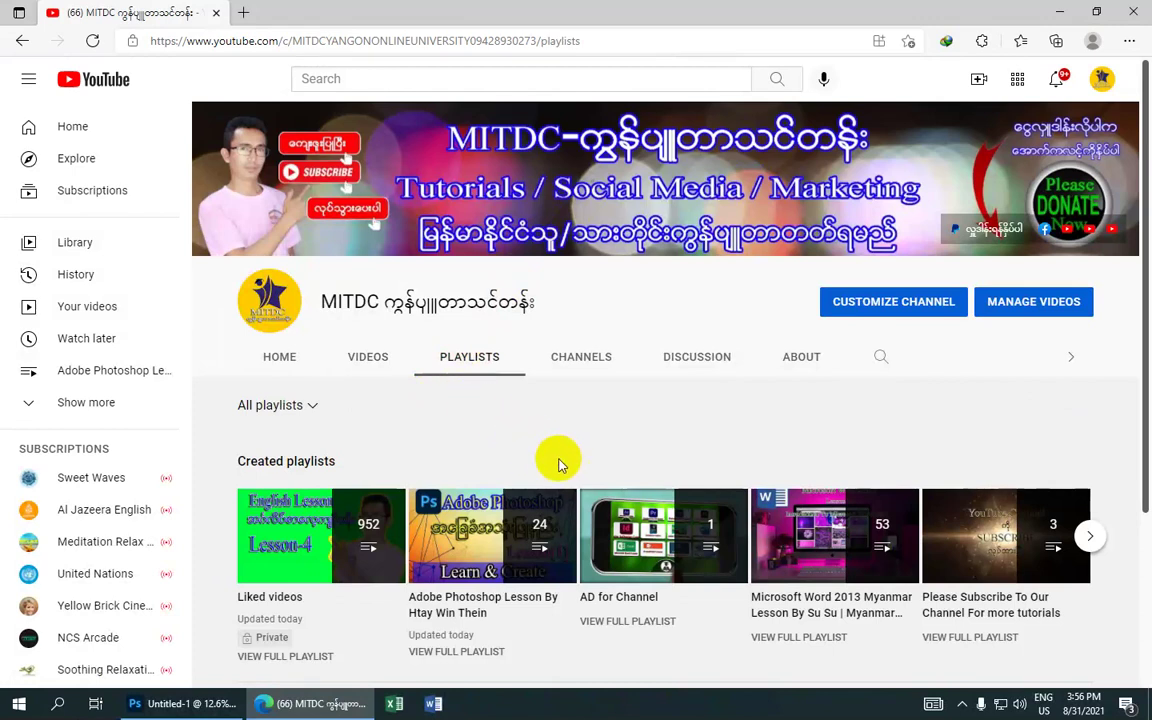
scroll(557, 460, down, 3)
scroll(559, 464, up, 3)
scroll(557, 463, down, 1)
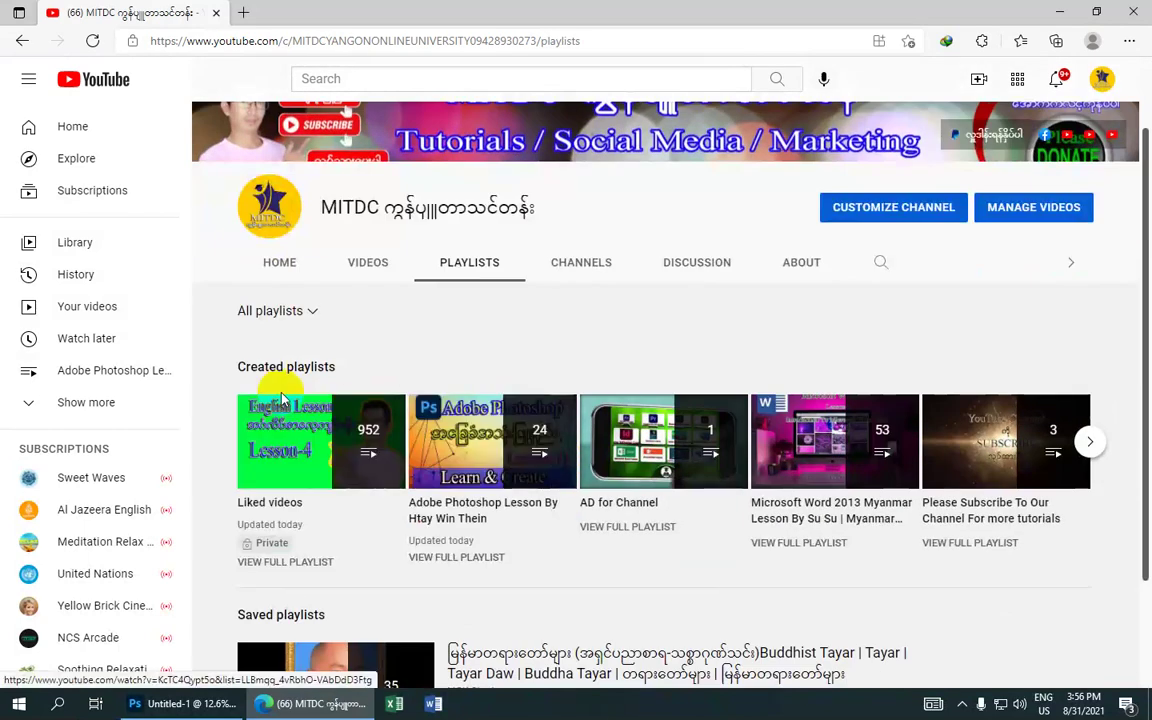
scroll(455, 410, up, 1)
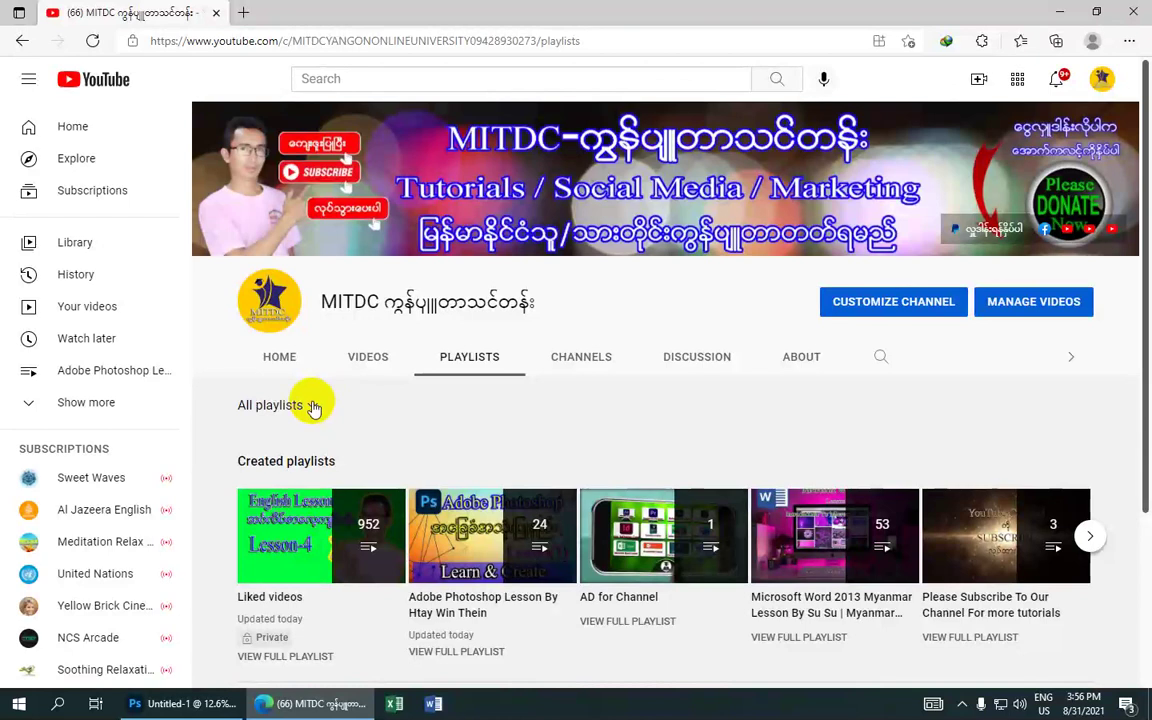
Filter to Created playlists, scroll through them, and minimize the browser
click(313, 408)
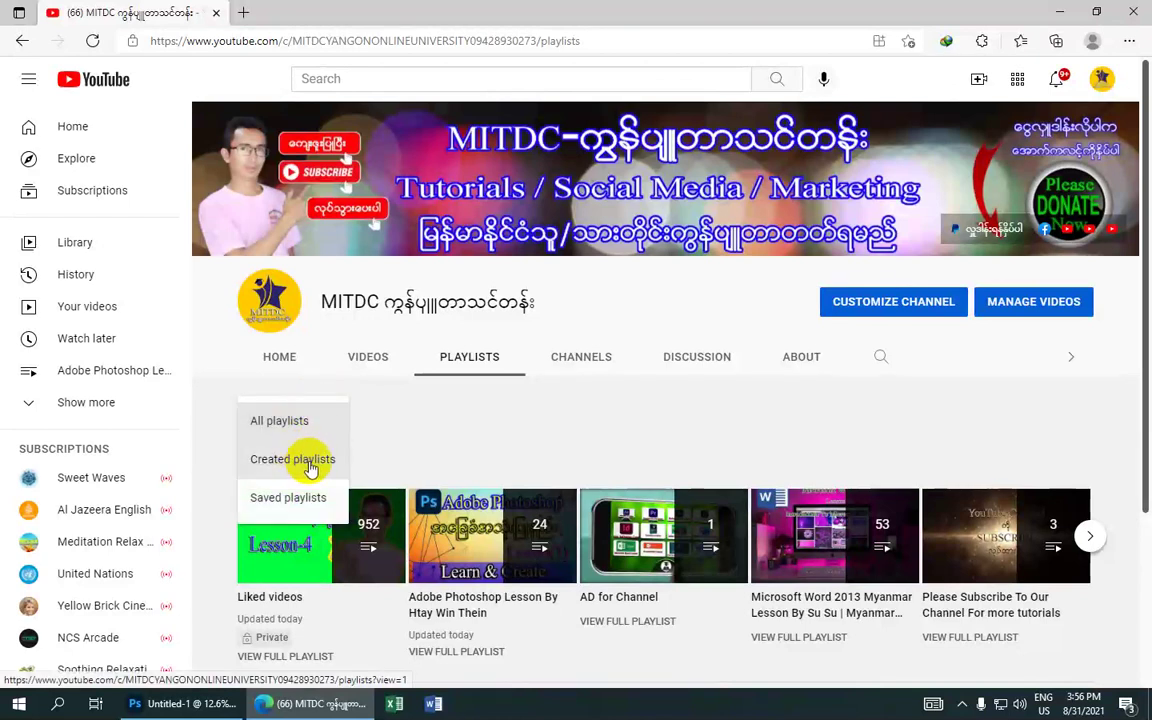
click(310, 462)
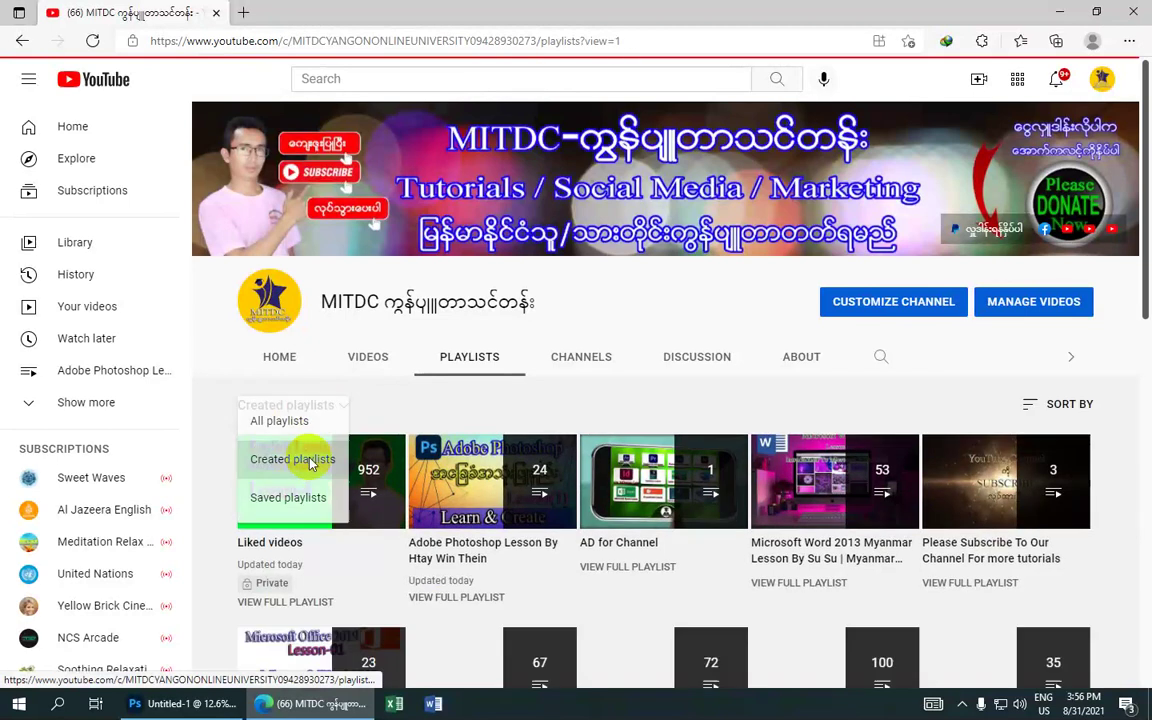
scroll(556, 460, down, 3)
scroll(560, 462, down, 2)
scroll(558, 462, down, 2)
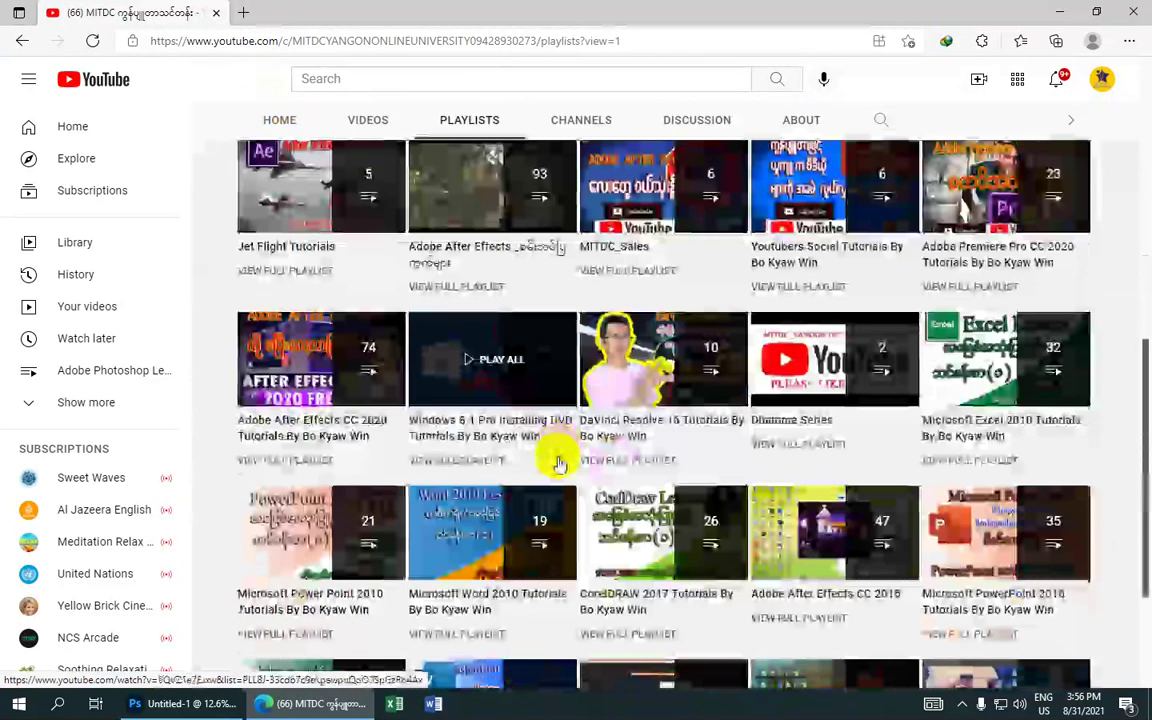
scroll(558, 462, down, 2)
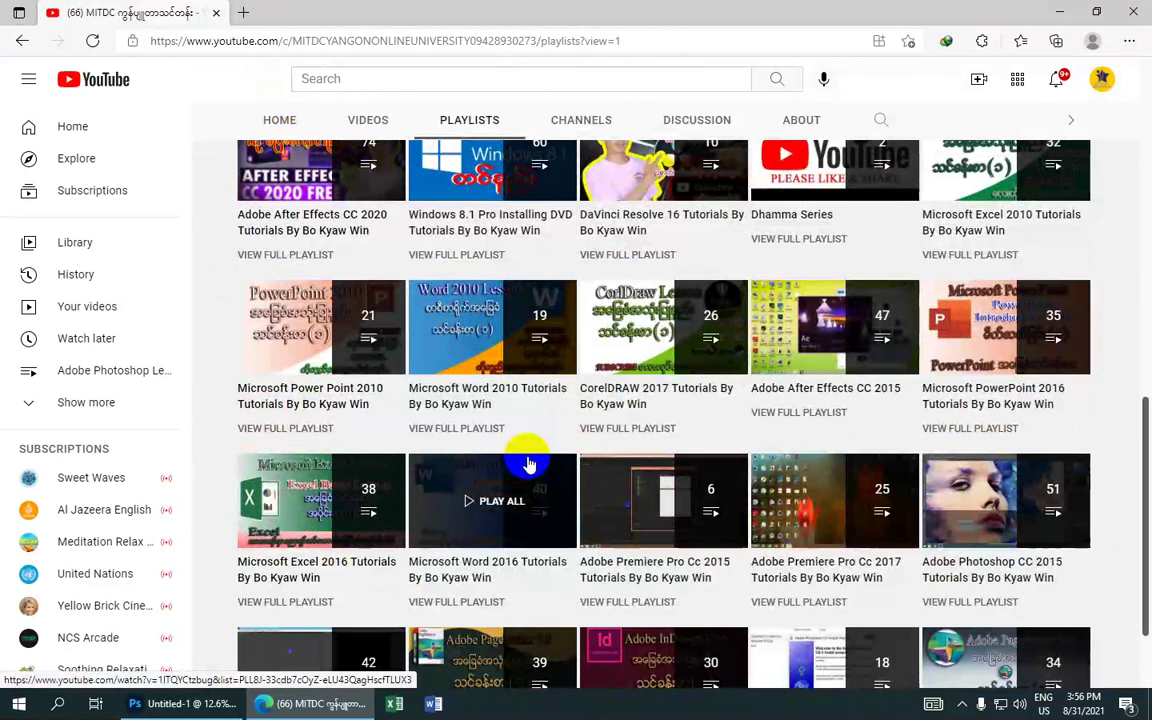
scroll(530, 465, up, 3)
scroll(560, 420, up, 5)
scroll(600, 360, up, 5)
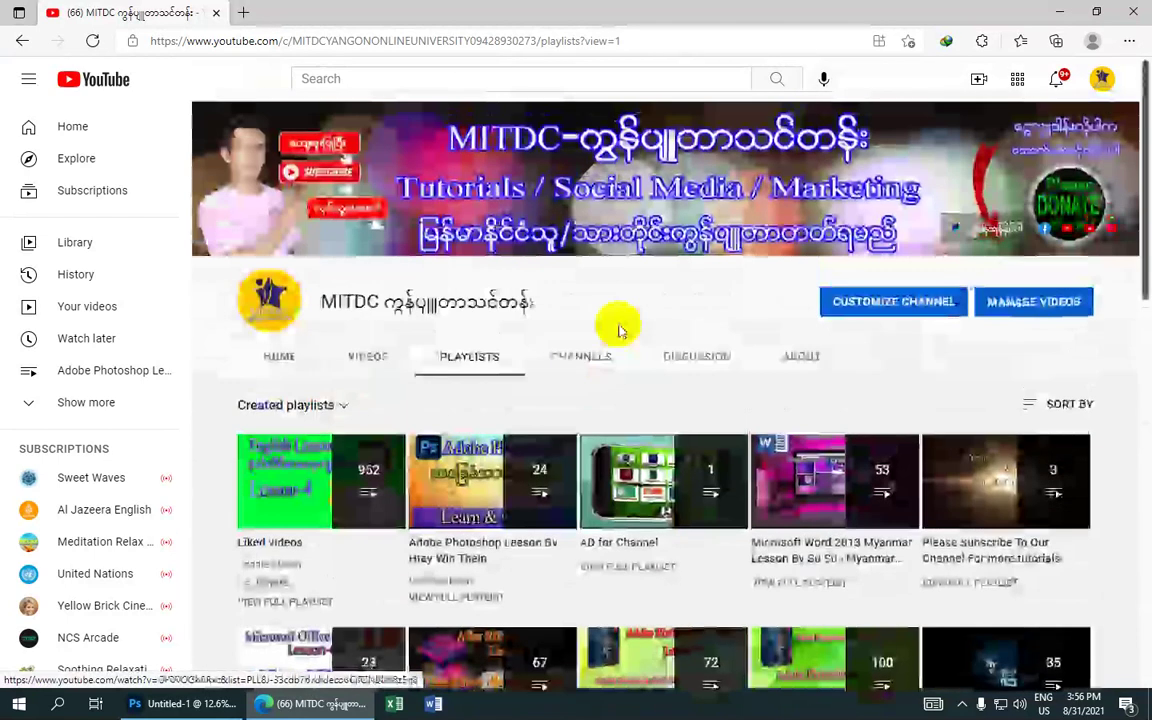
click(1059, 11)
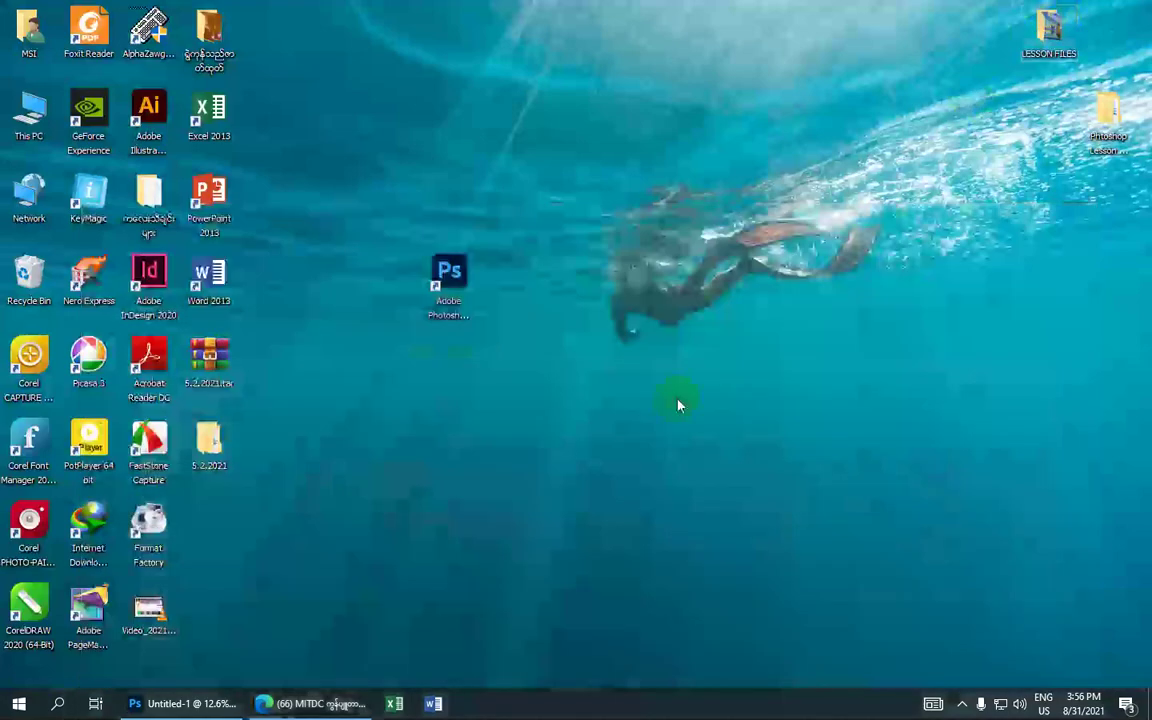
Bring back the Smile document and confirm its Image Size is 12 × 12 inches at 300 ppi
click(200, 704)
mouse_move(337, 428)
mouse_down()
mouse_move(428, 319)
mouse_move(501, 303)
mouse_move(571, 399)
mouse_move(386, 463)
mouse_move(318, 273)
mouse_move(329, 216)
mouse_move(501, 185)
mouse_move(588, 220)
mouse_up()
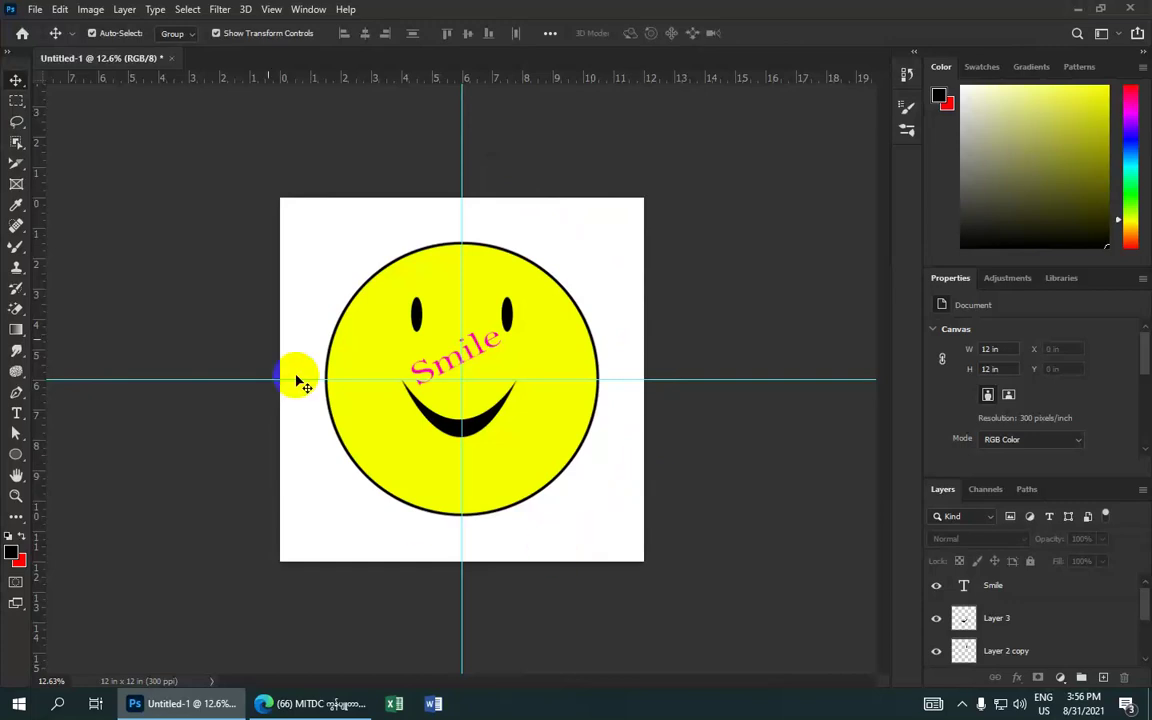
click(90, 9)
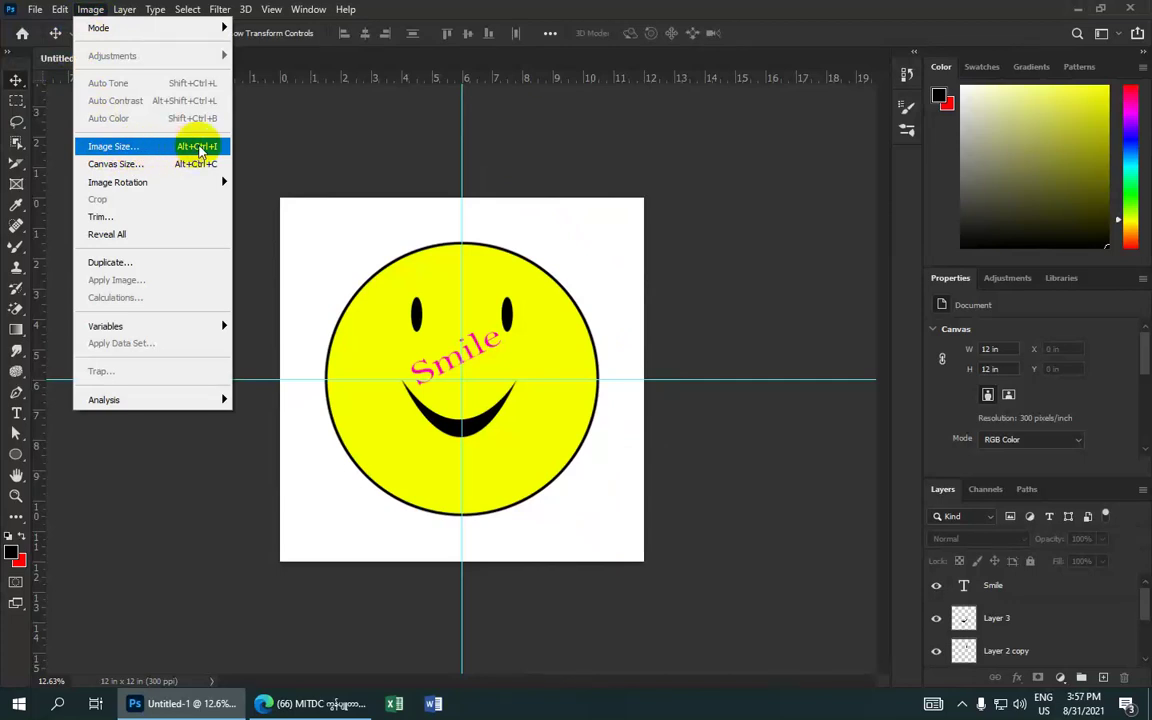
click(199, 150)
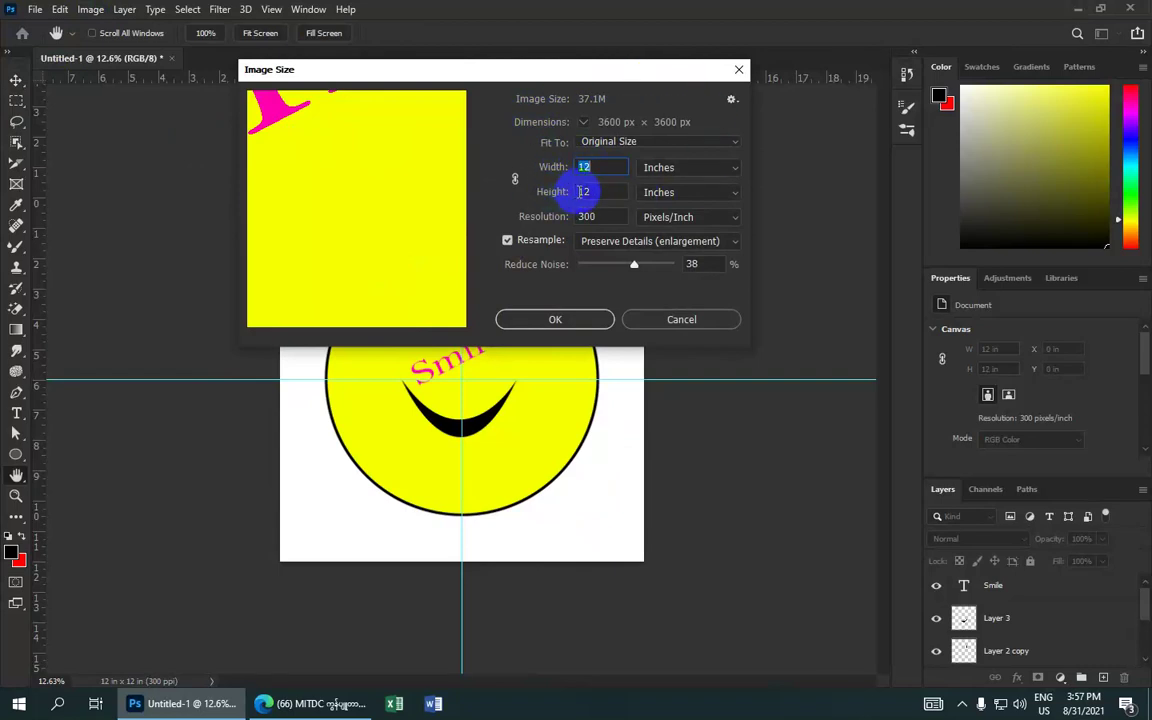
click(674, 319)
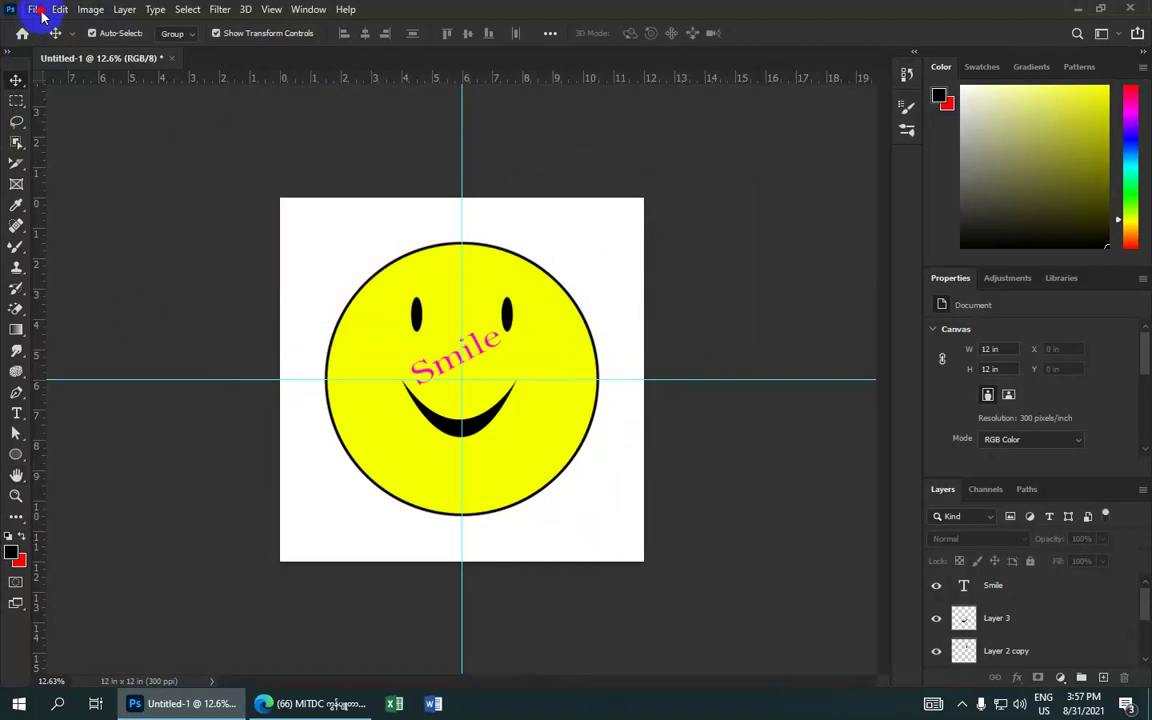
click(35, 9)
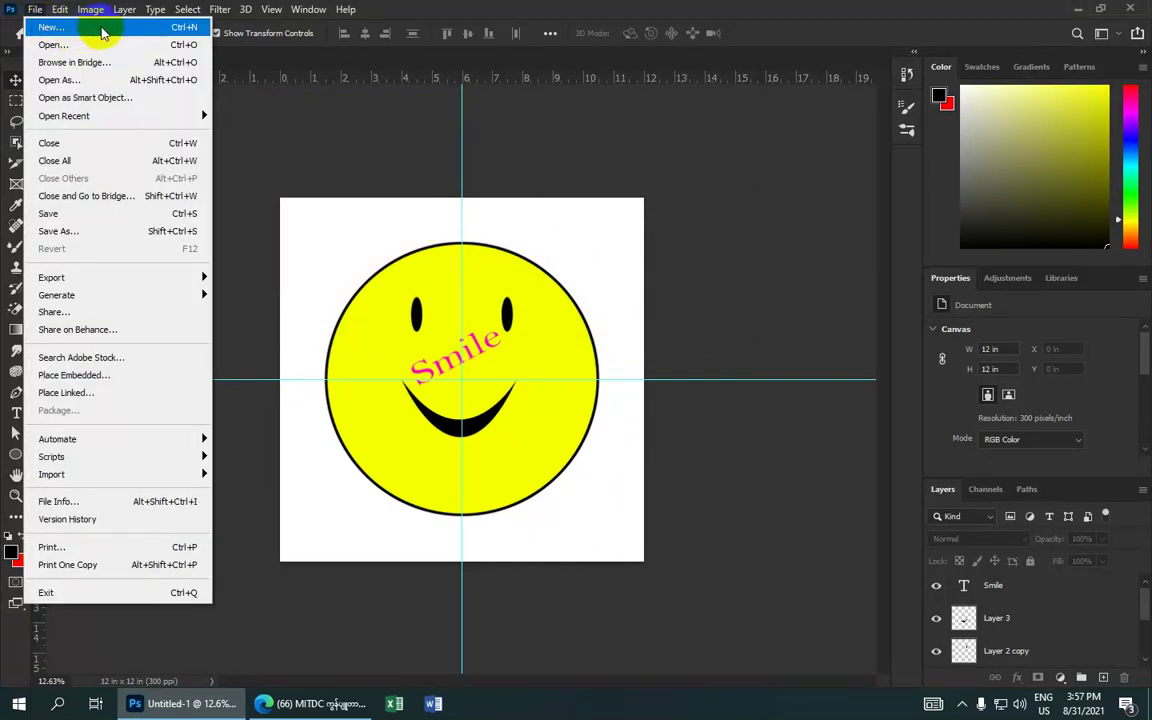
Create a blank white Print document, 12 × 12 inches at 300 Pixels/Inch
click(101, 29)
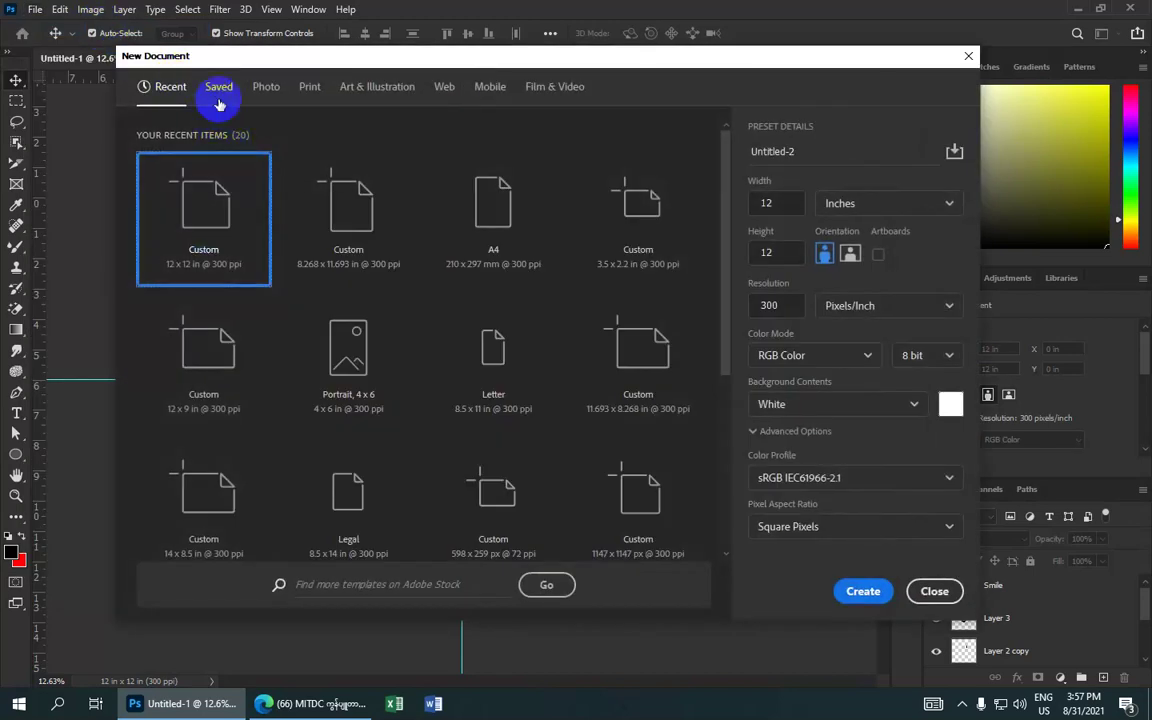
click(309, 90)
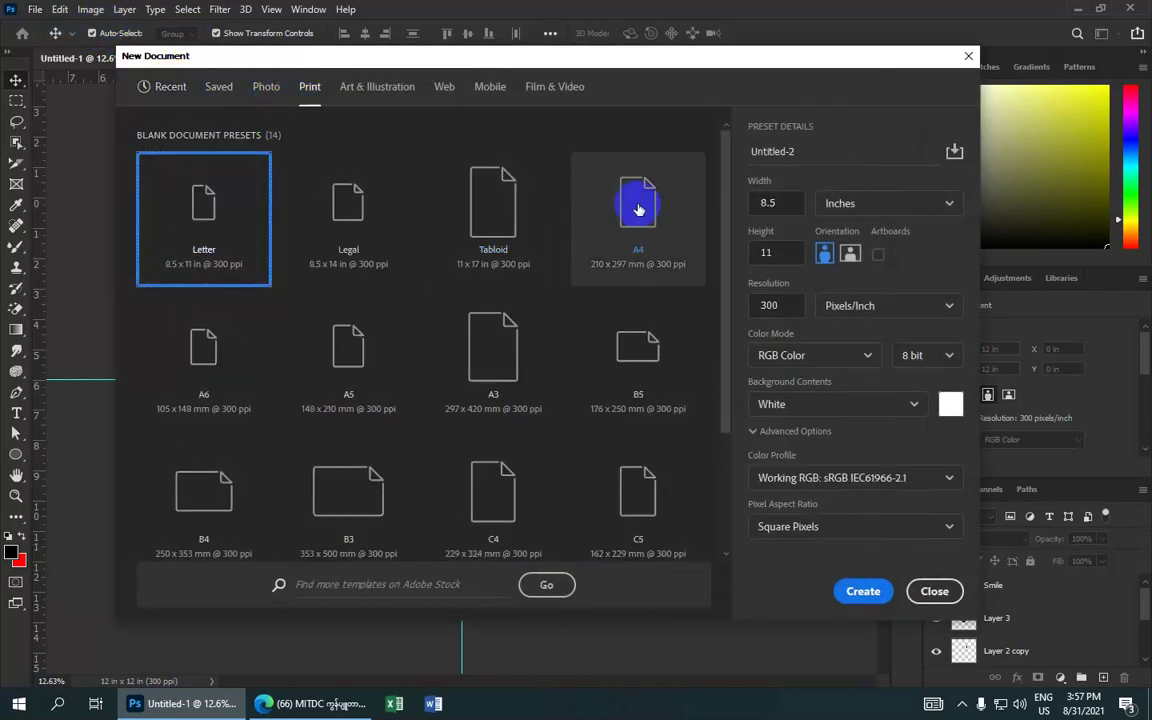
drag(780, 202, 718, 203)
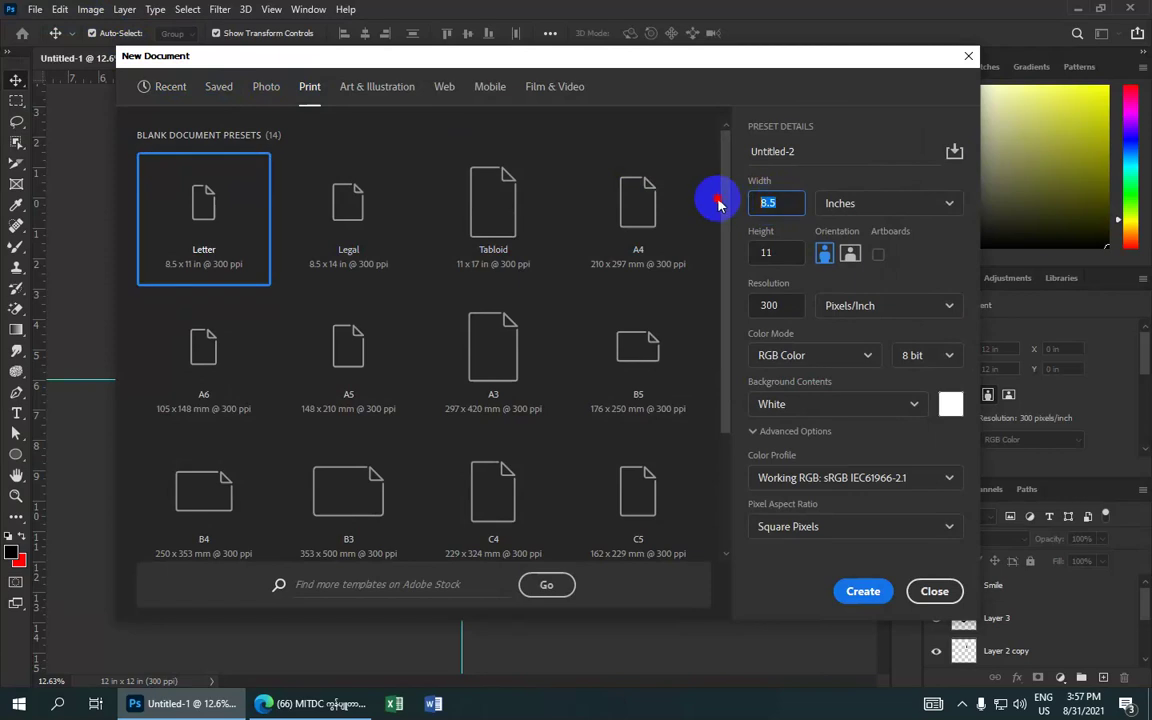
scroll(718, 203, down, 1)
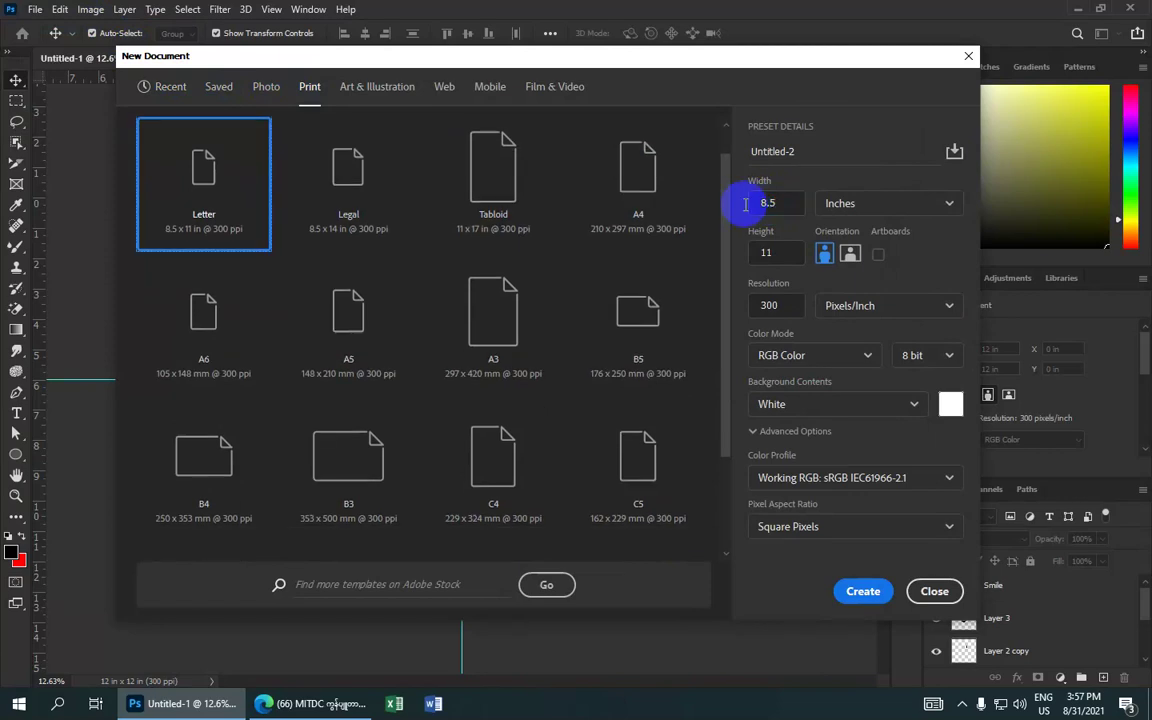
drag(802, 199, 758, 202)
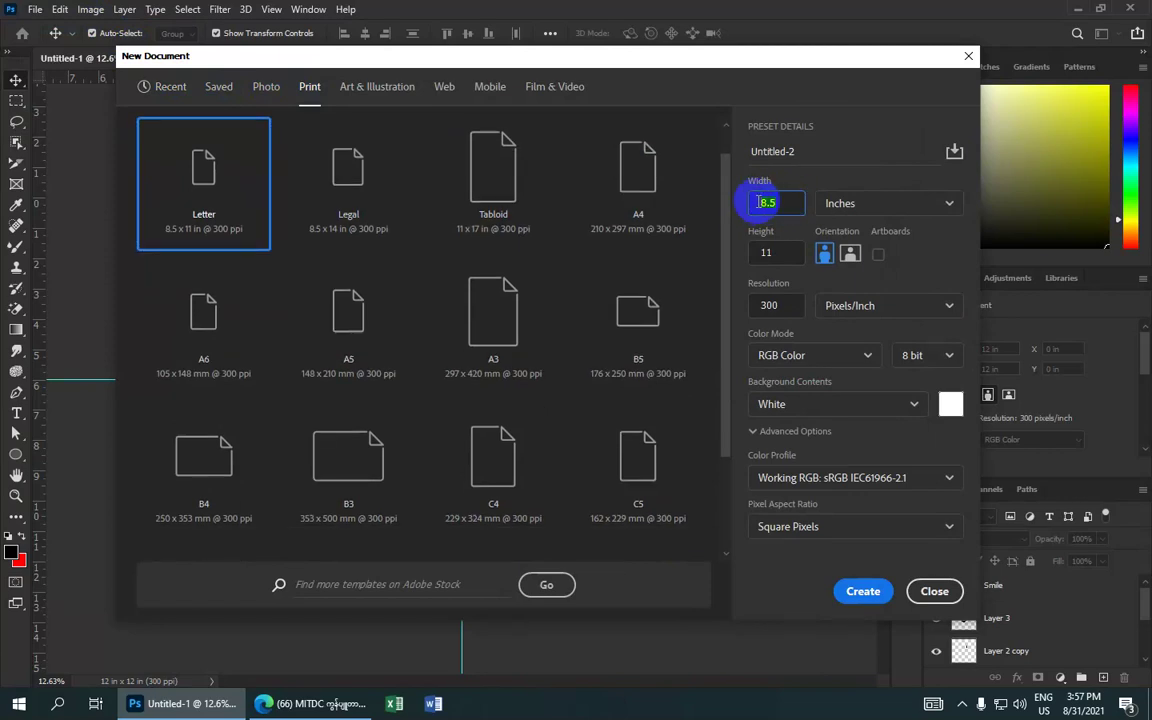
text(12)
double_click(768, 252)
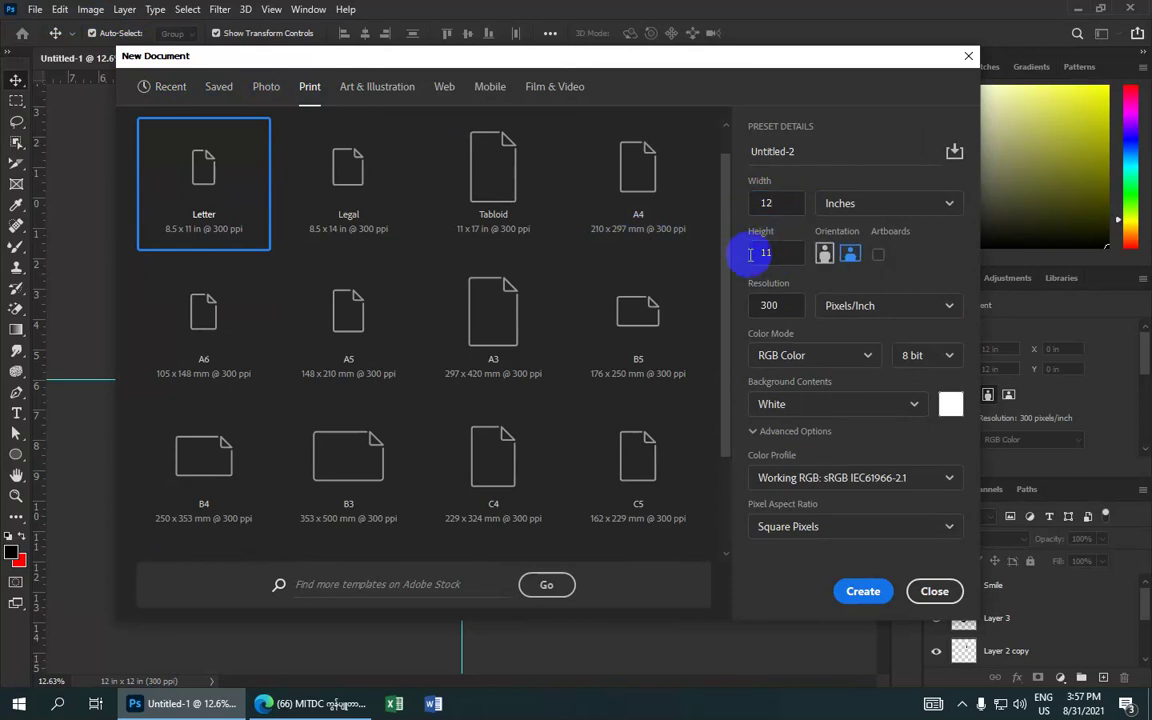
drag(775, 252, 753, 252)
text(12)
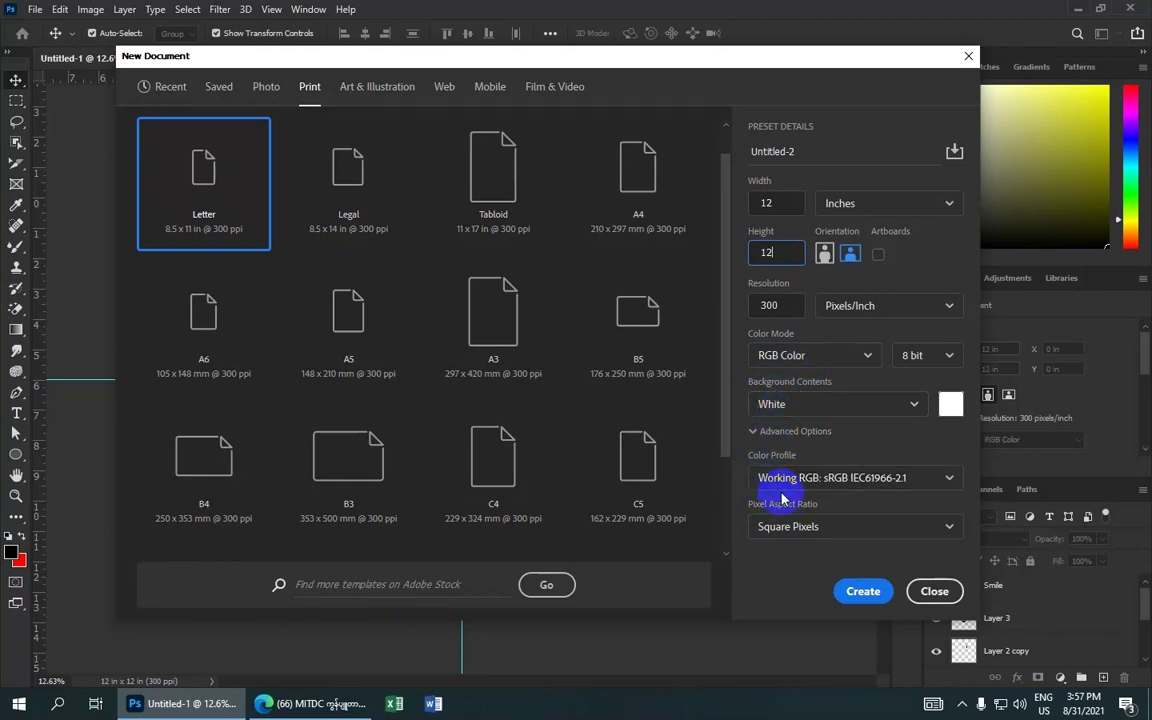
click(860, 592)
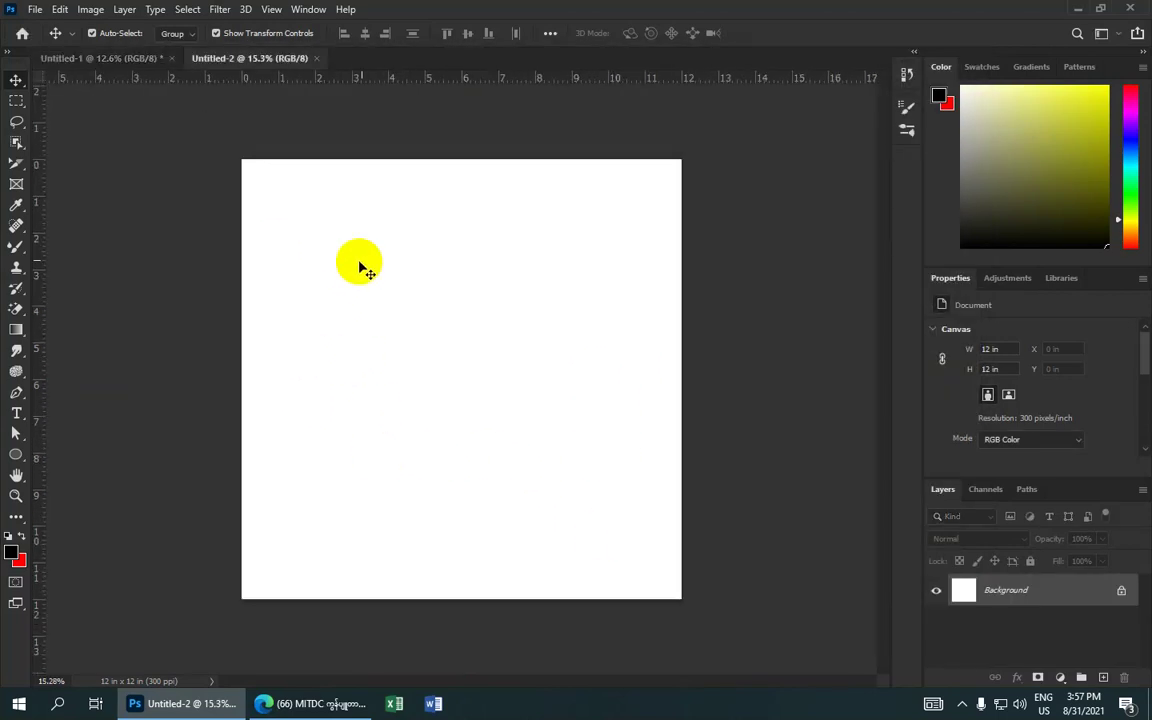
Add a vertical guide at 50% across the canvas
click(269, 11)
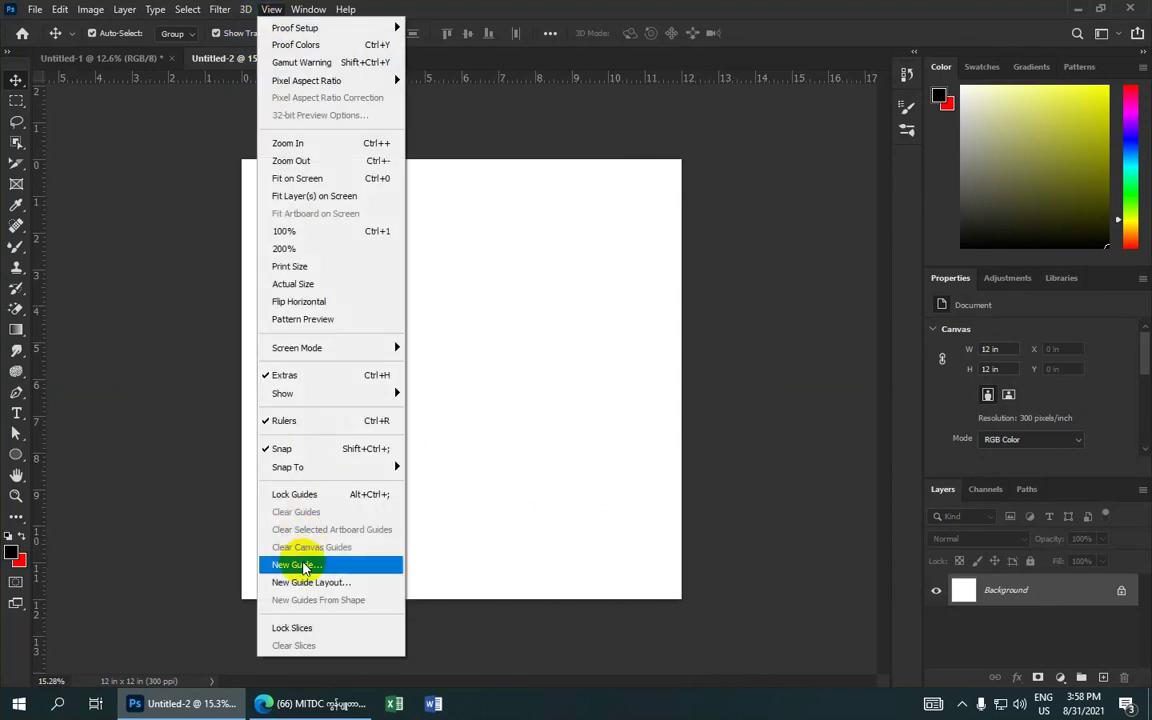
click(305, 567)
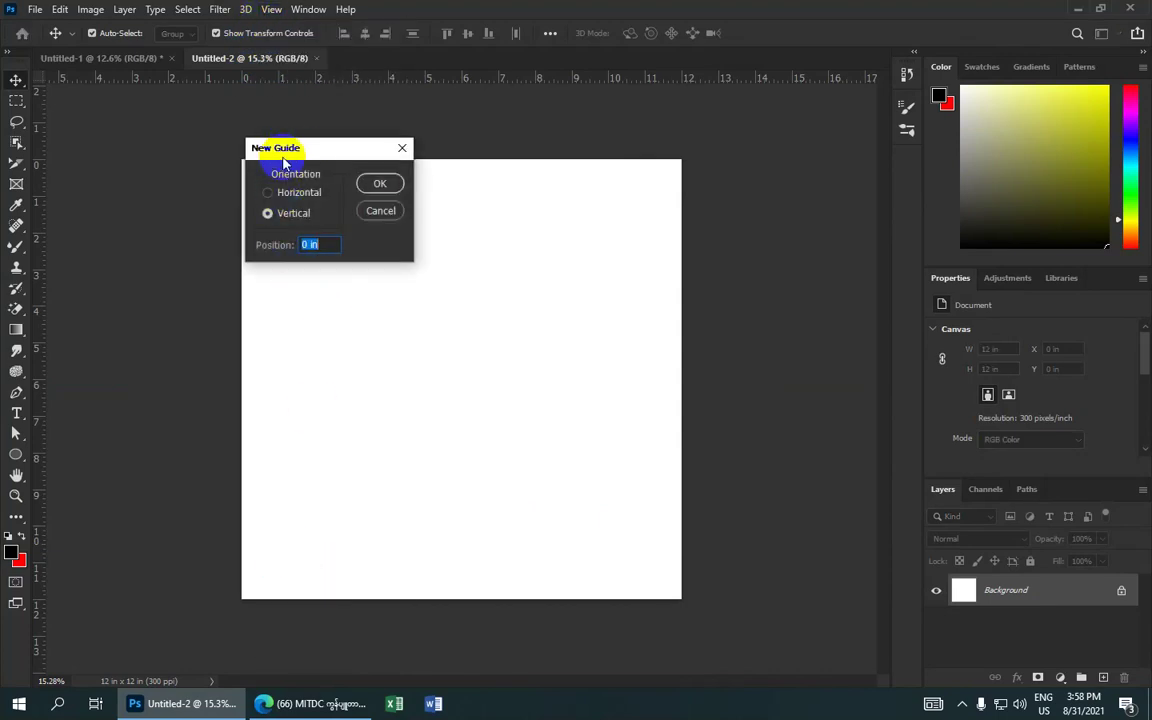
drag(304, 150, 267, 160)
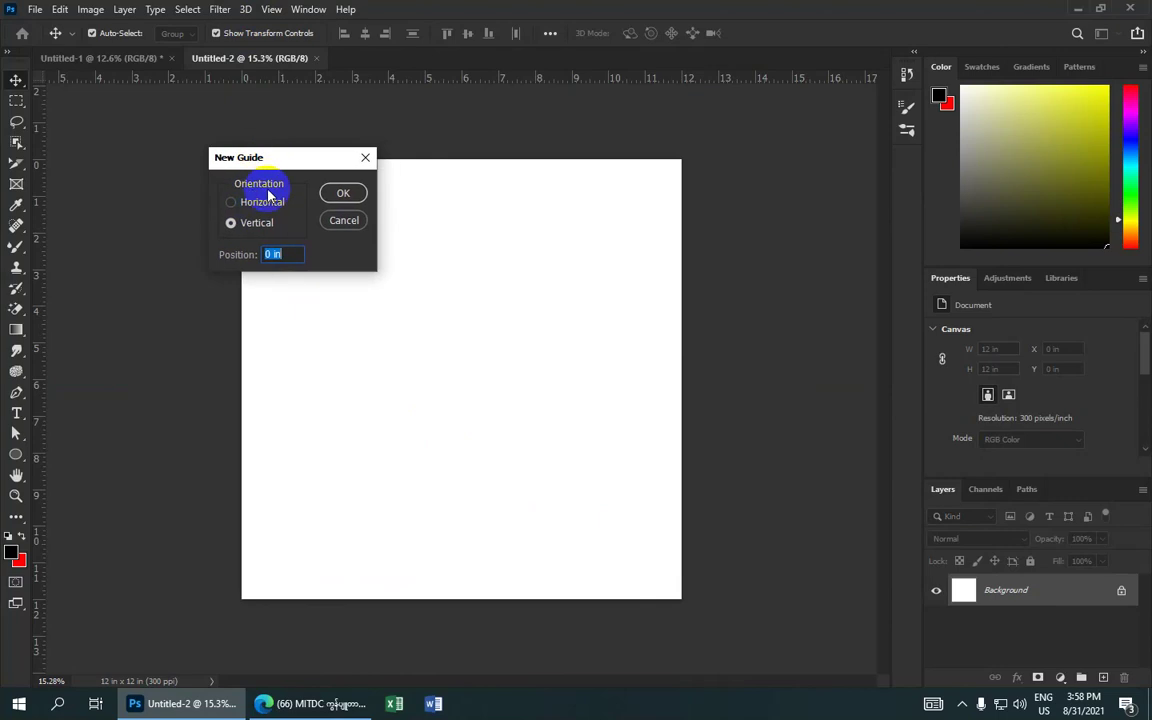
click(275, 252)
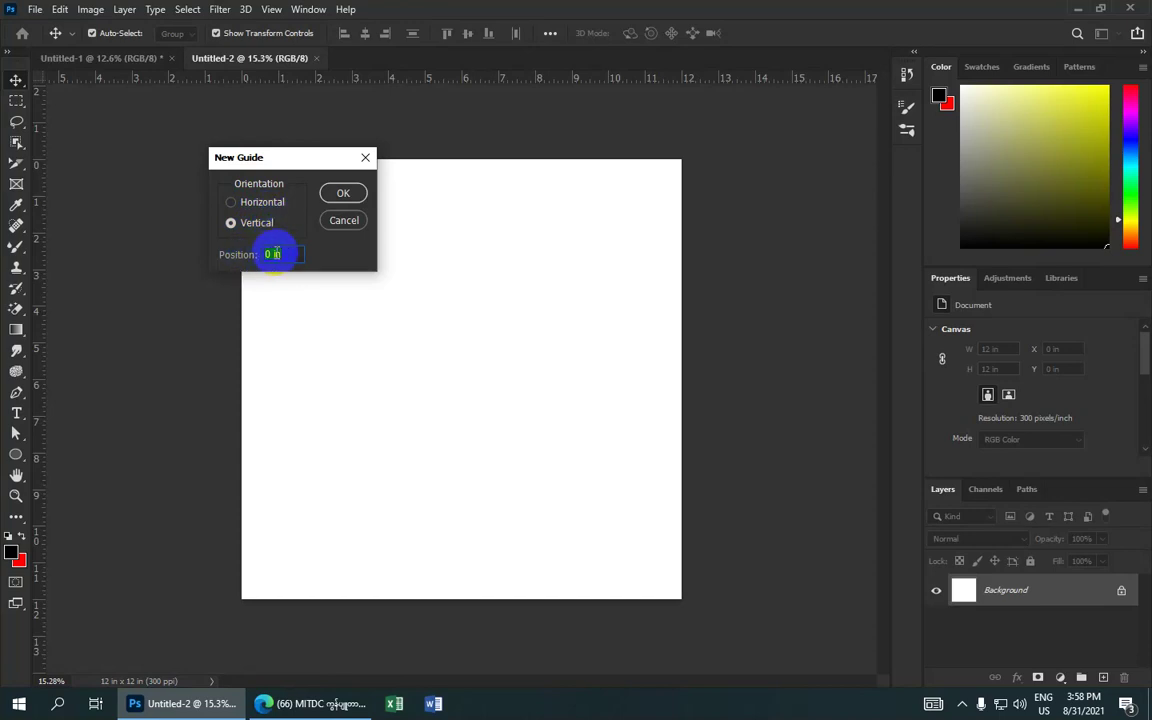
drag(275, 252, 297, 257)
text(50)
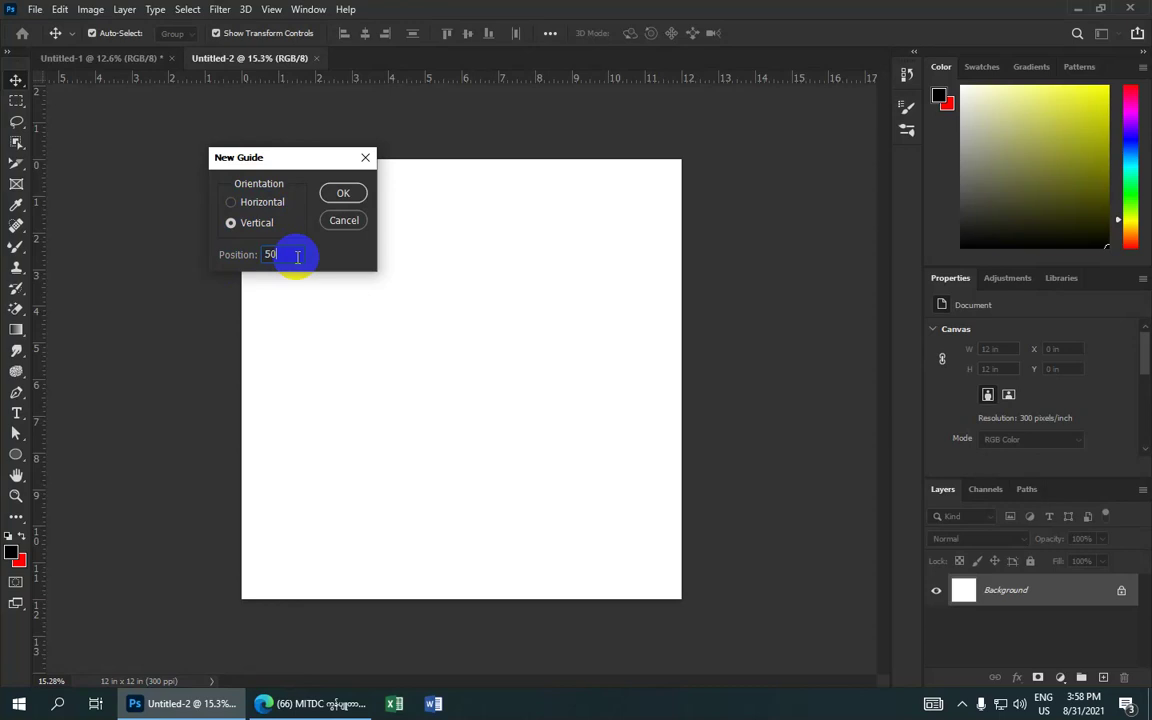
click(342, 192)
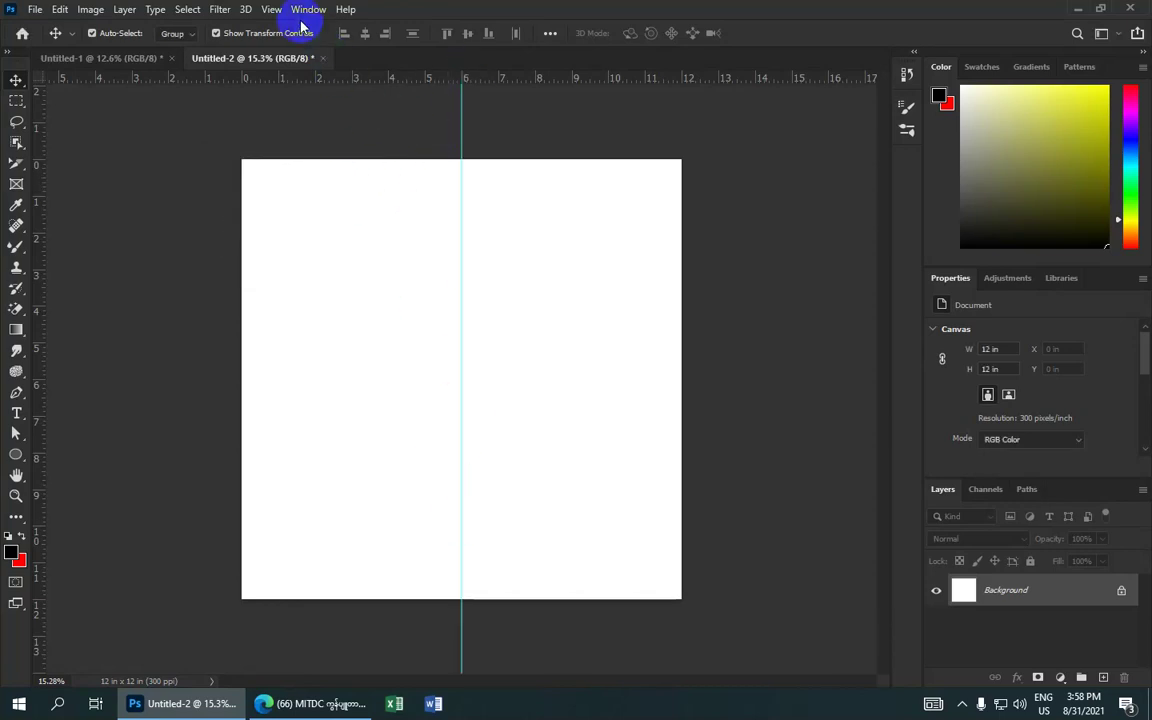
Add a horizontal guide at 50%, then glance at Untitled-1 and return to Untitled-2
click(270, 10)
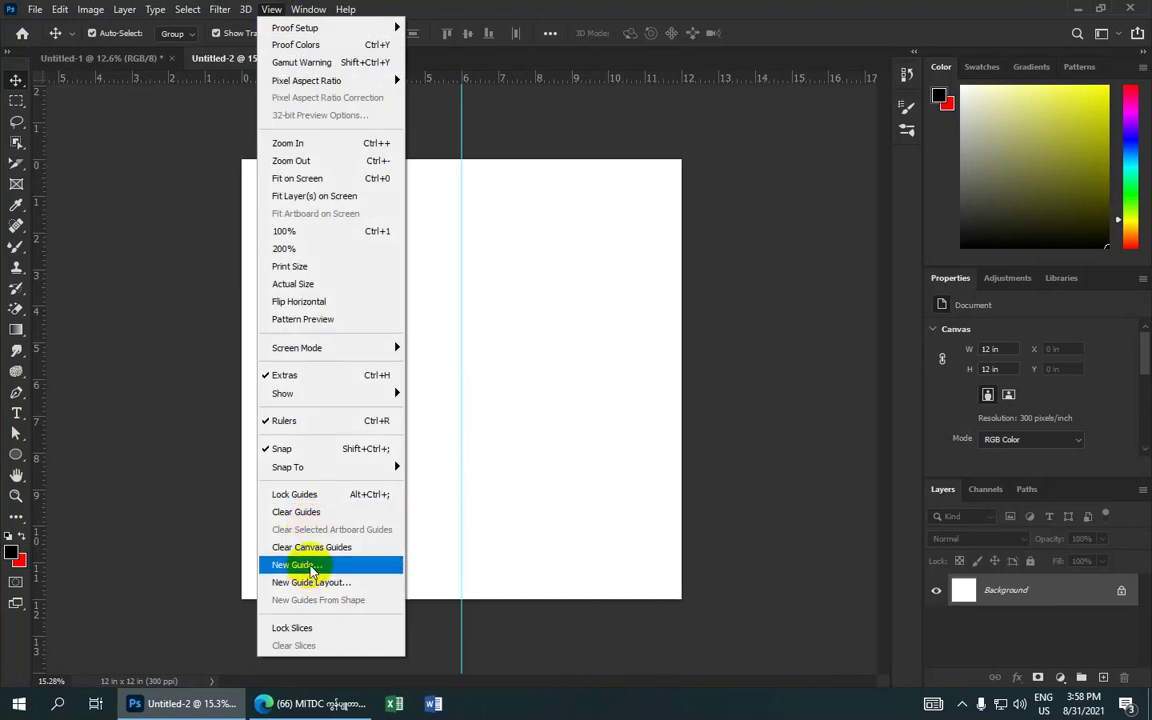
click(311, 565)
click(231, 202)
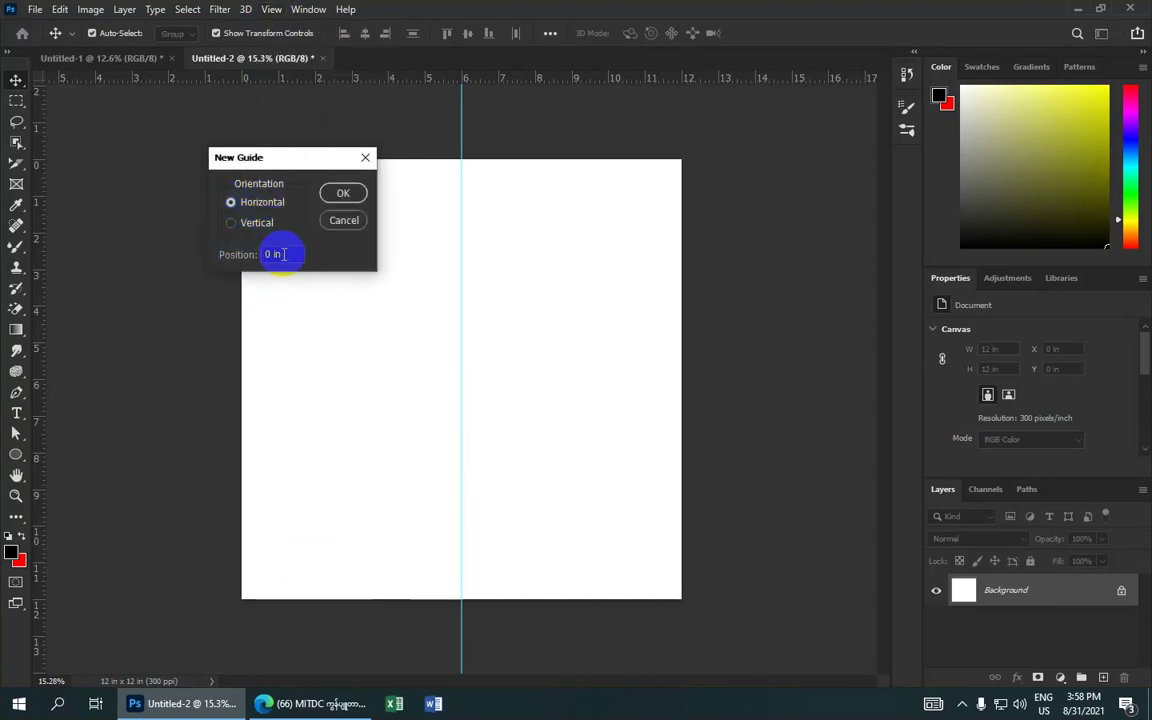
drag(283, 254, 240, 256)
text(50)
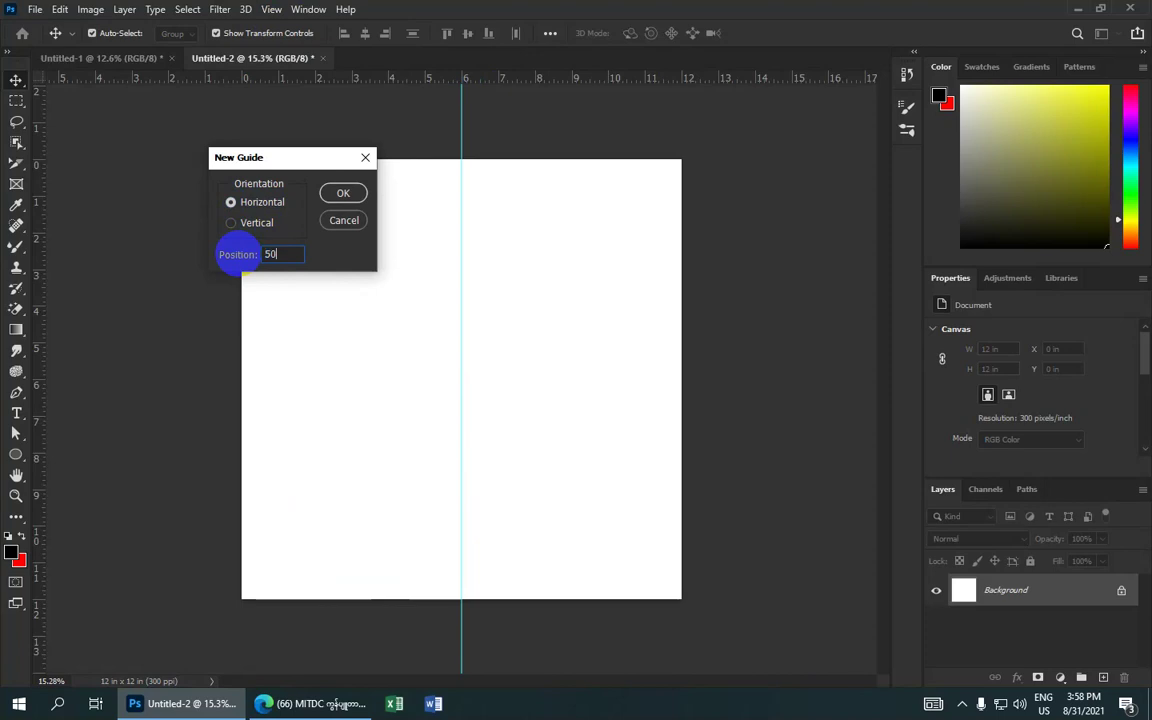
text(%)
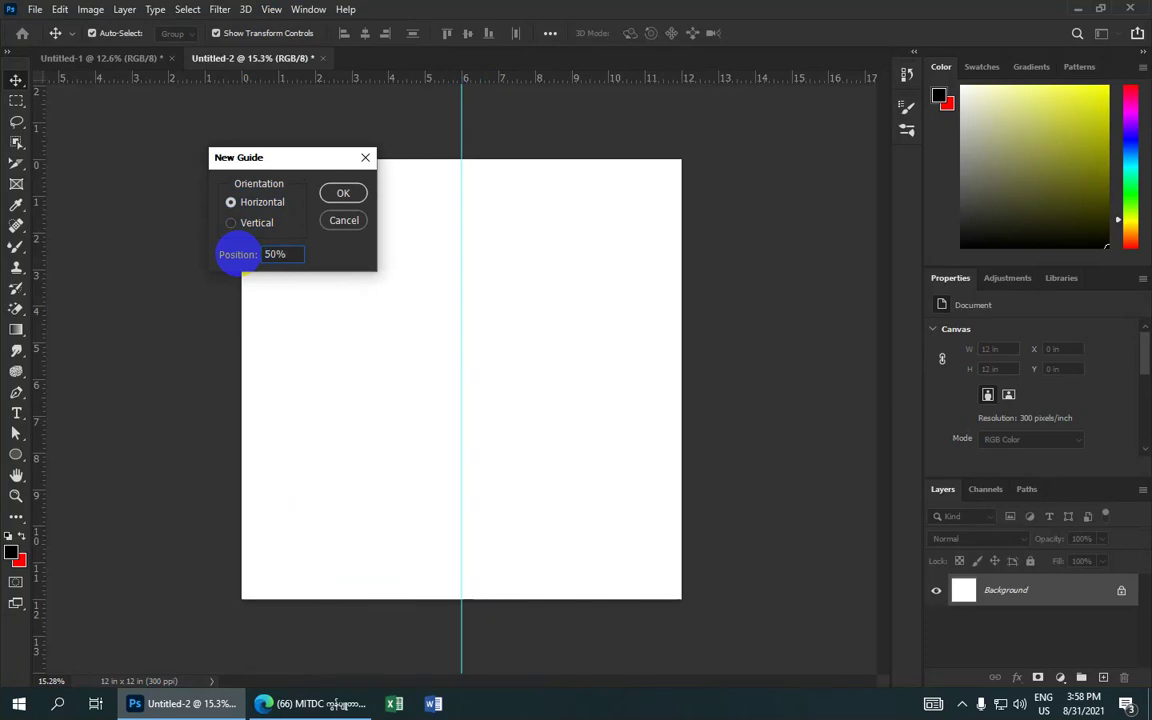
click(338, 195)
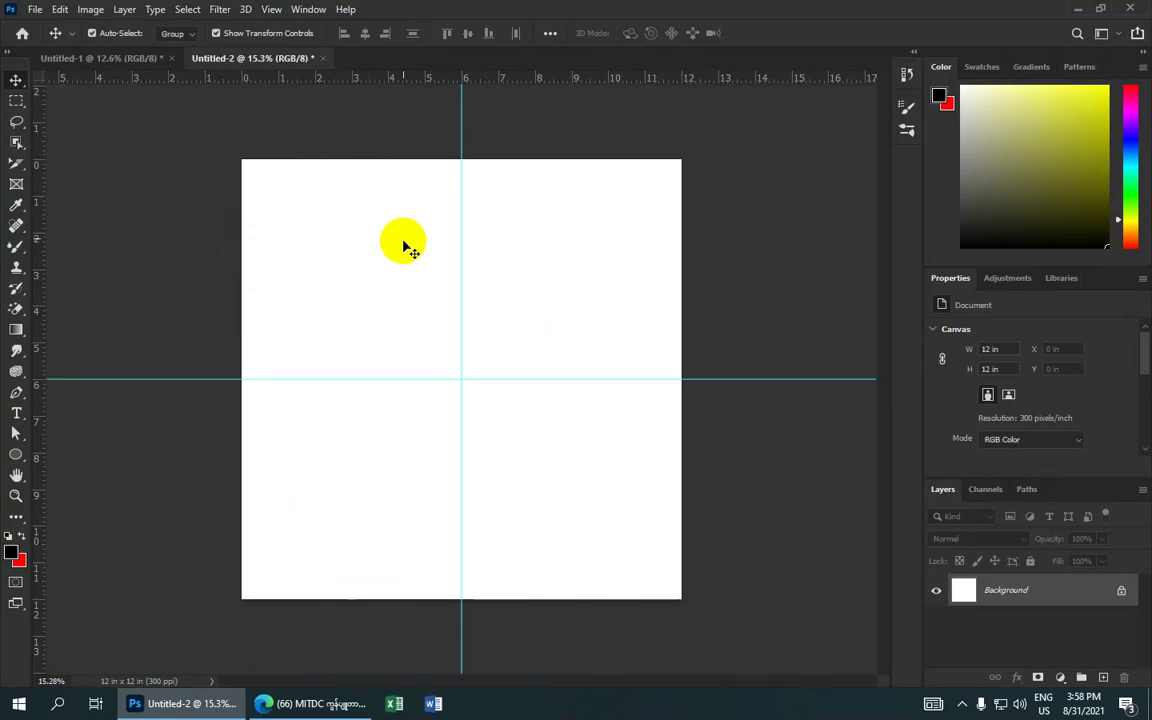
click(310, 175)
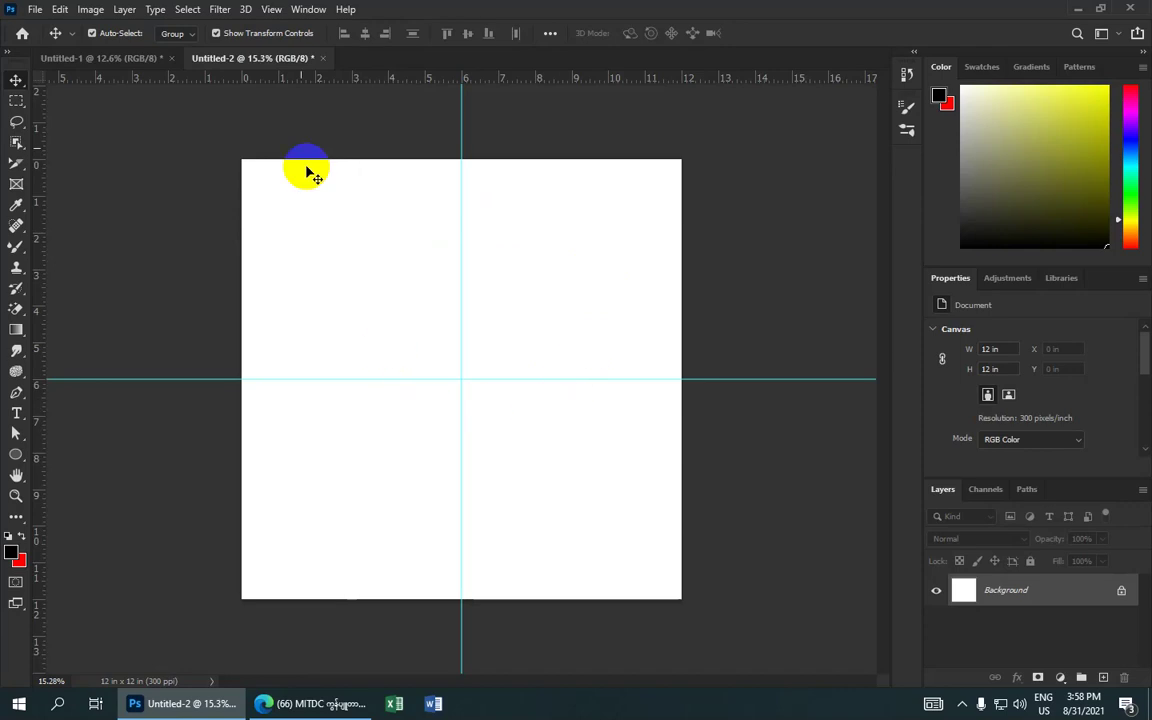
click(115, 57)
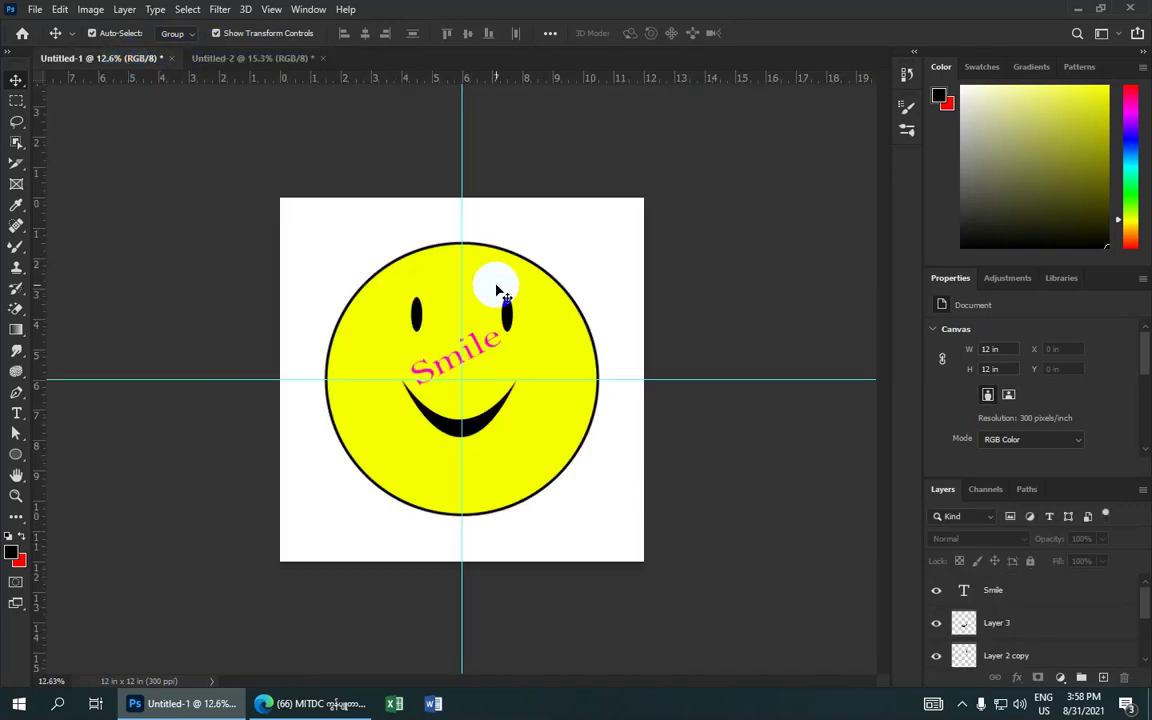
click(262, 57)
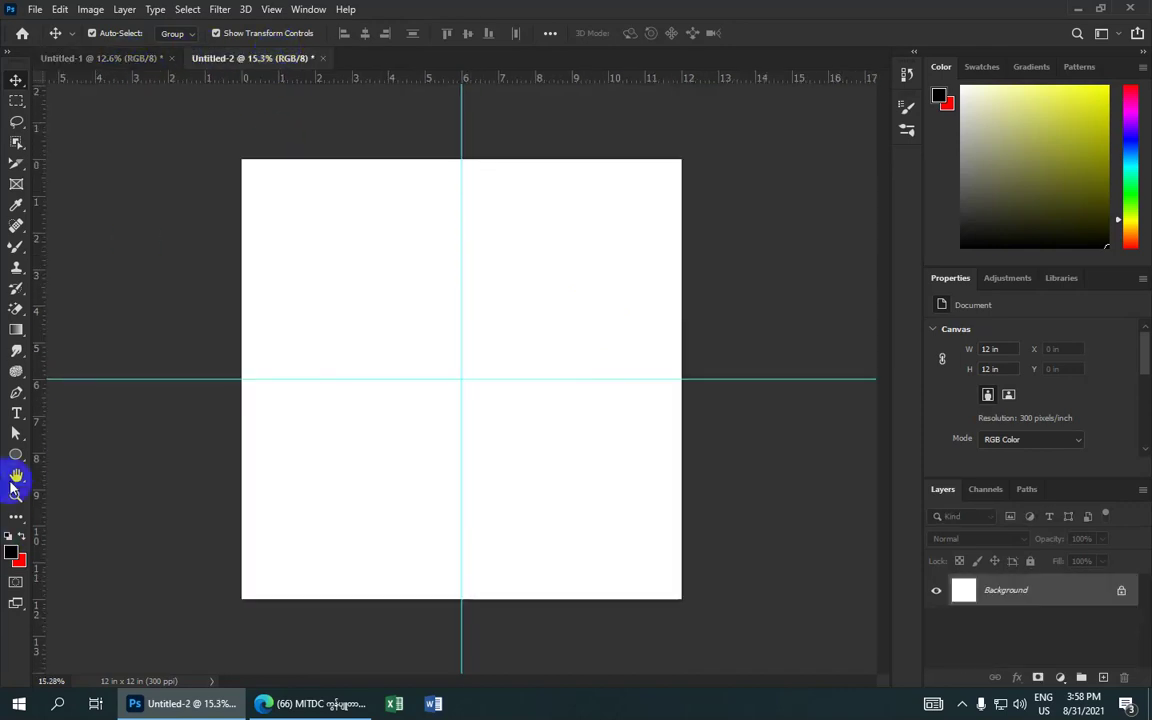
Draw an 8.33-inch circle path from the guide intersection and load it as a selection
click(16, 454)
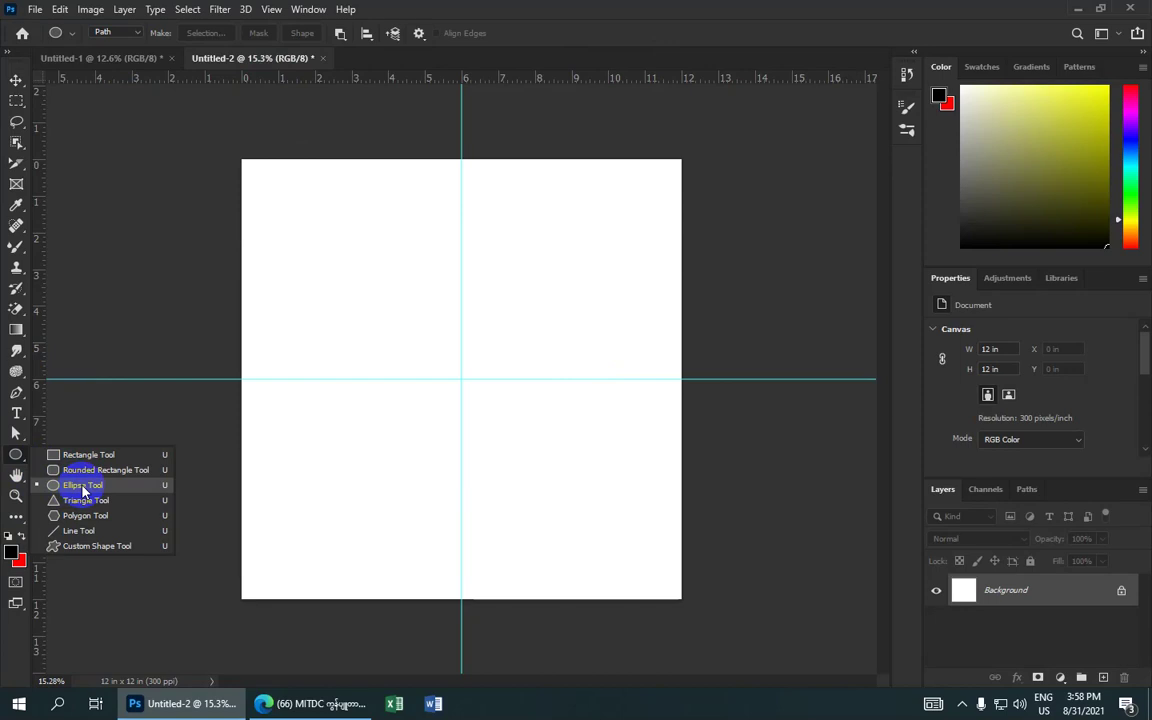
click(87, 487)
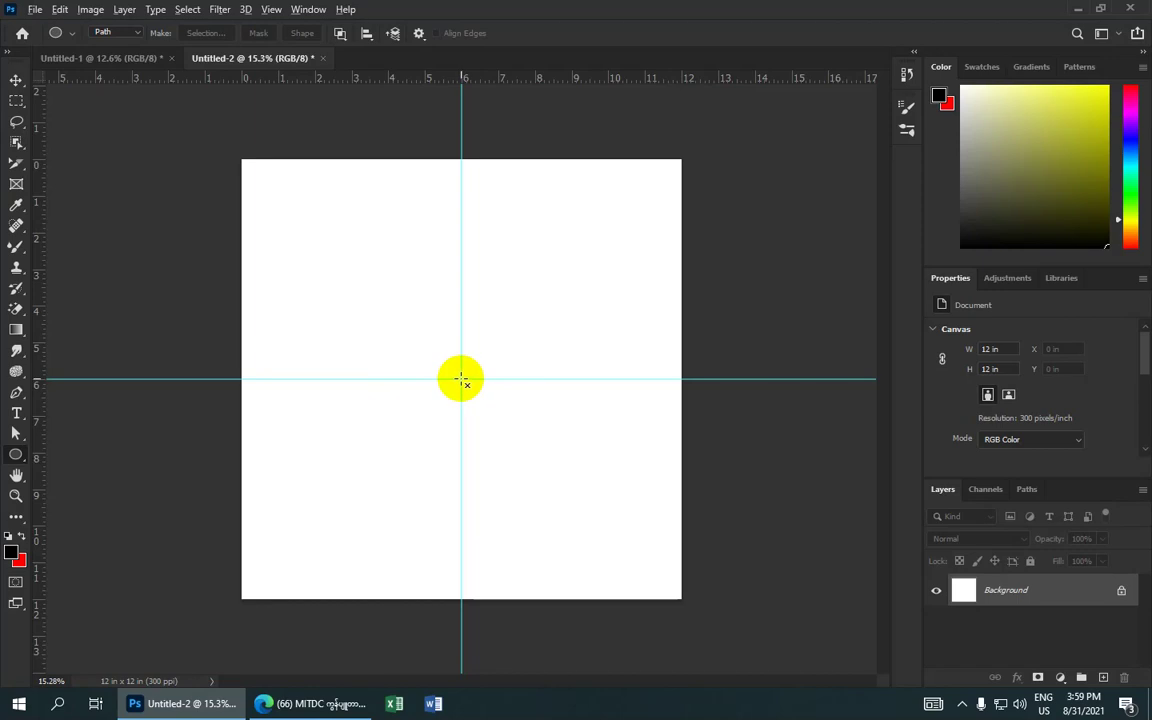
drag(460, 379, 612, 582)
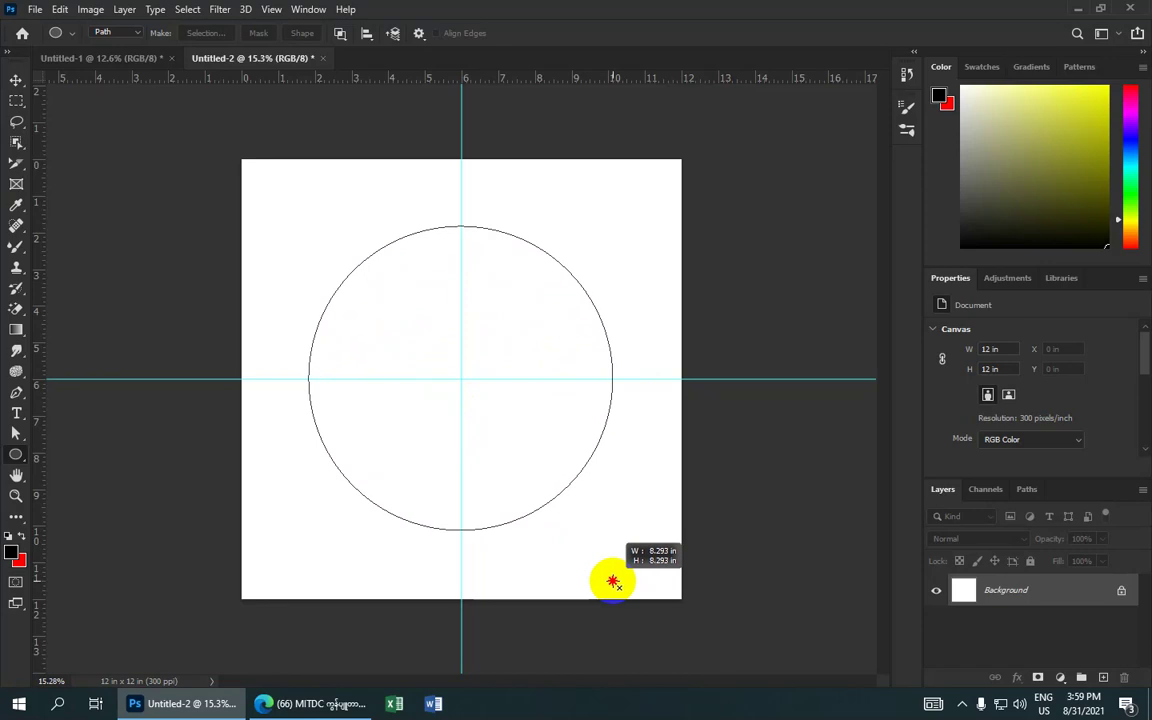
drag(612, 582, 613, 582)
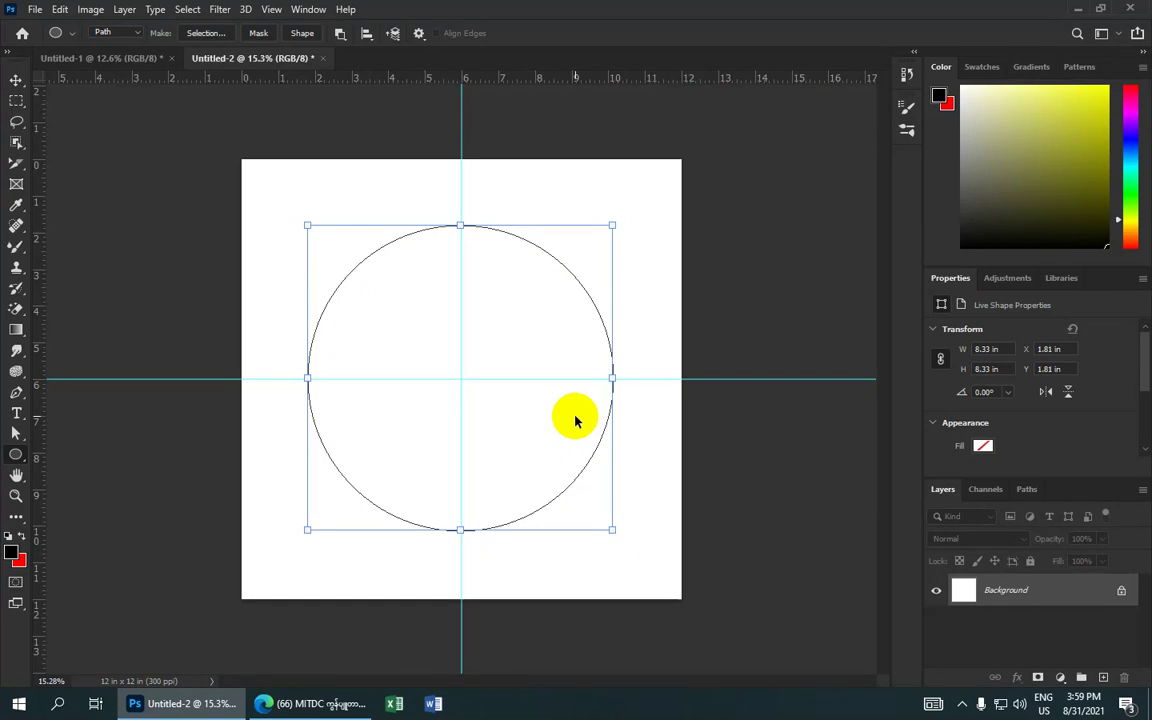
key(ctrl+Return)
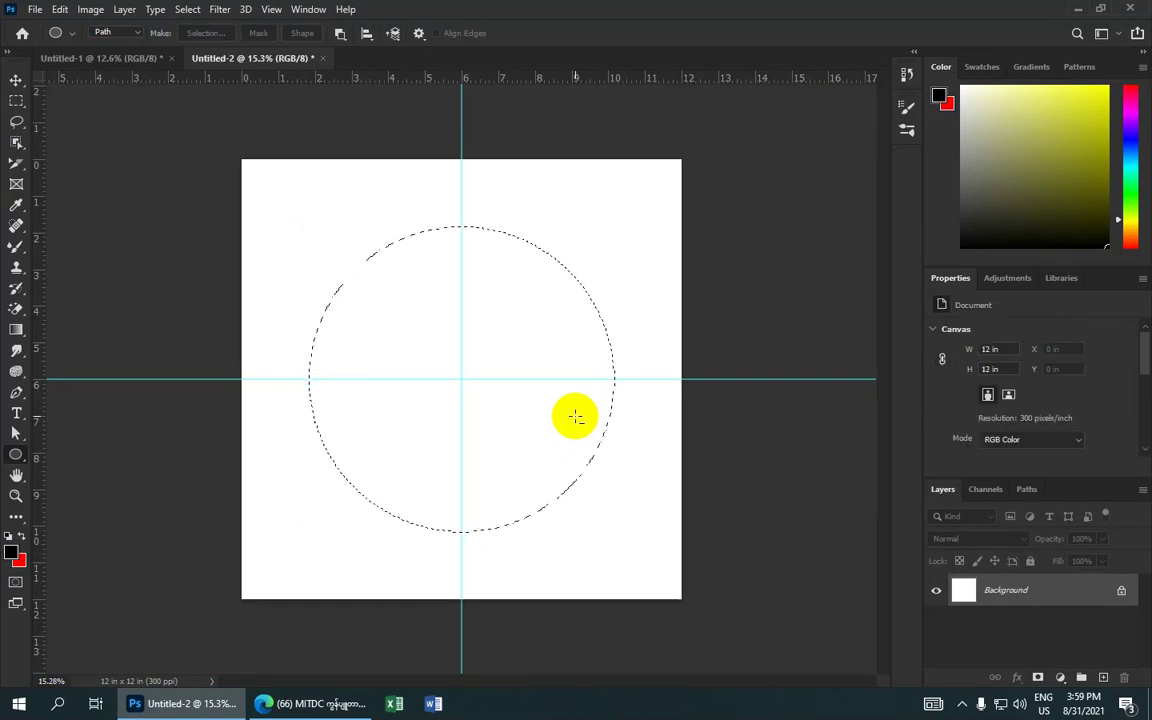
drag(948, 589, 1102, 679)
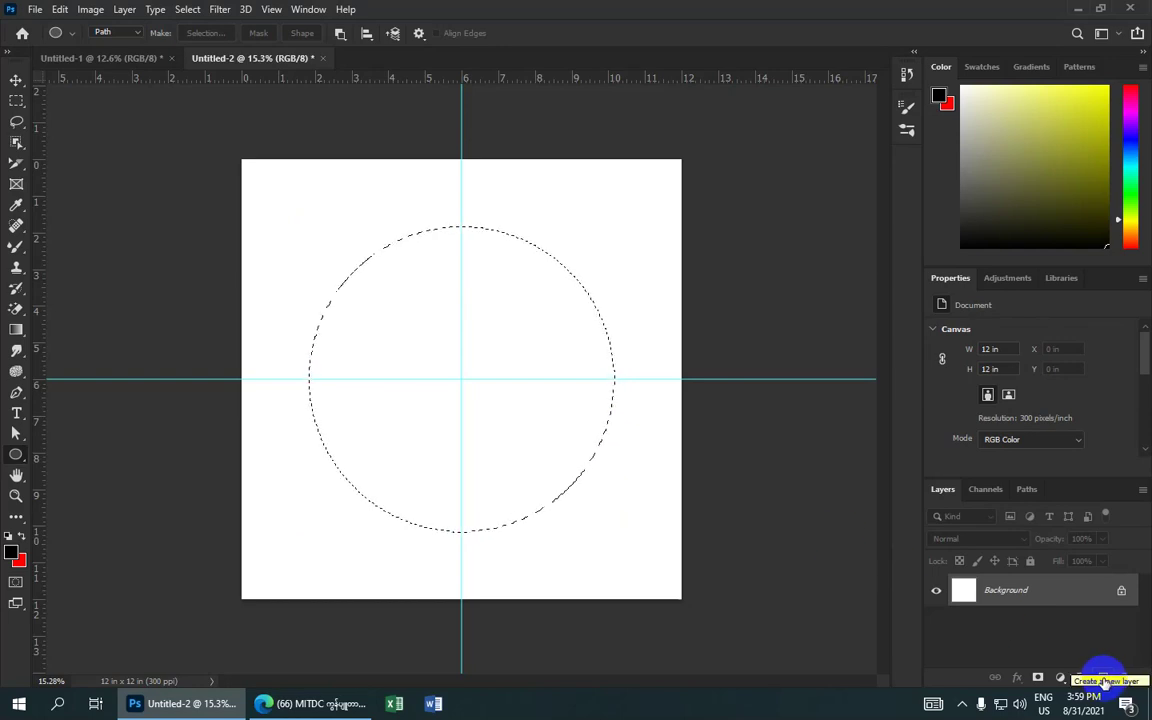
On a new Layer 1, fill the circular selection with bright yellow
click(1103, 679)
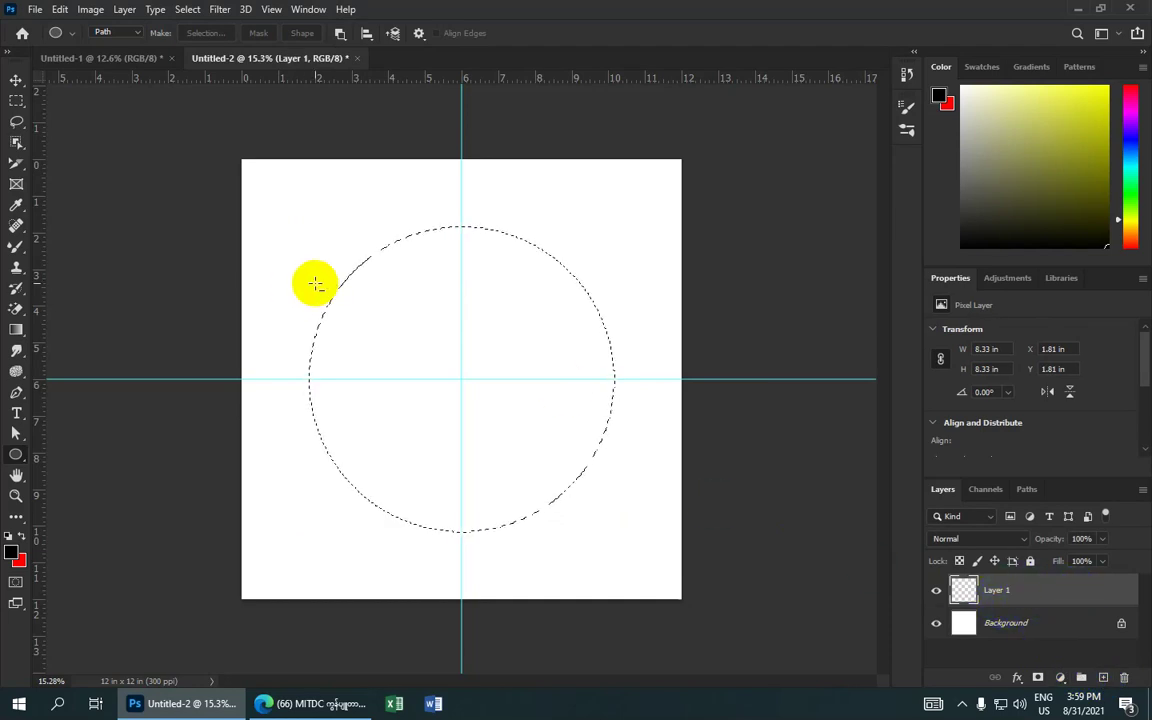
click(11, 553)
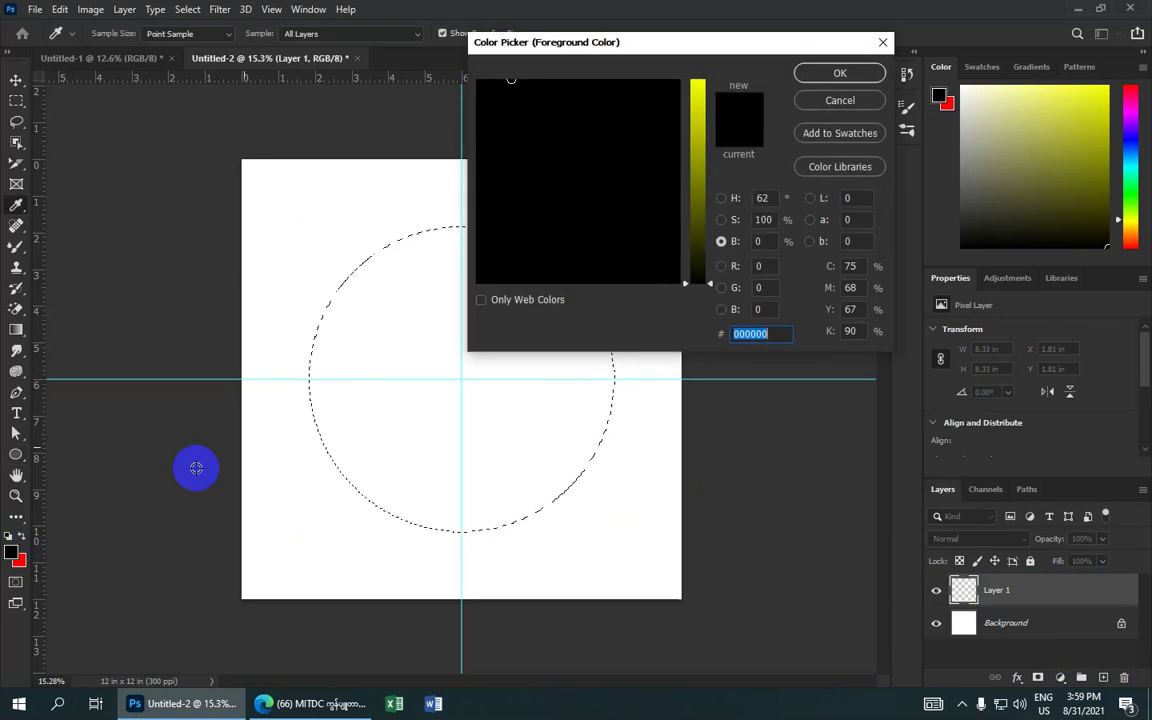
mouse_move(690, 160)
mouse_down()
mouse_move(683, 66)
mouse_move(706, 93)
mouse_move(697, 89)
mouse_up()
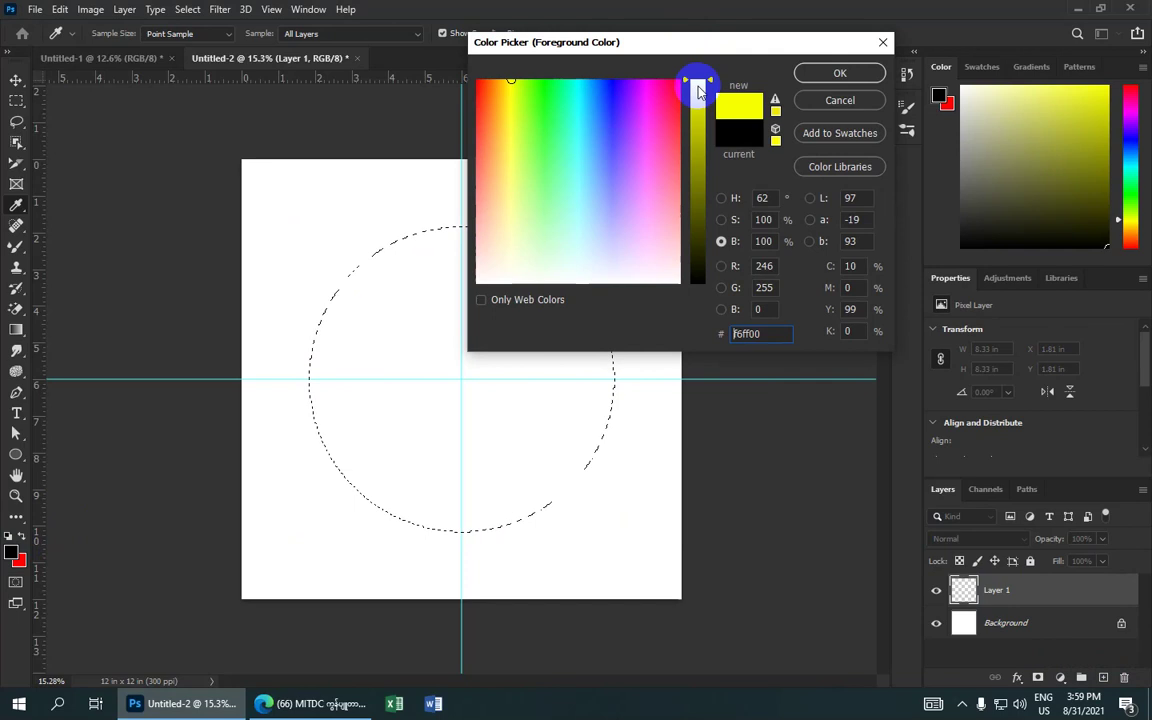
click(812, 73)
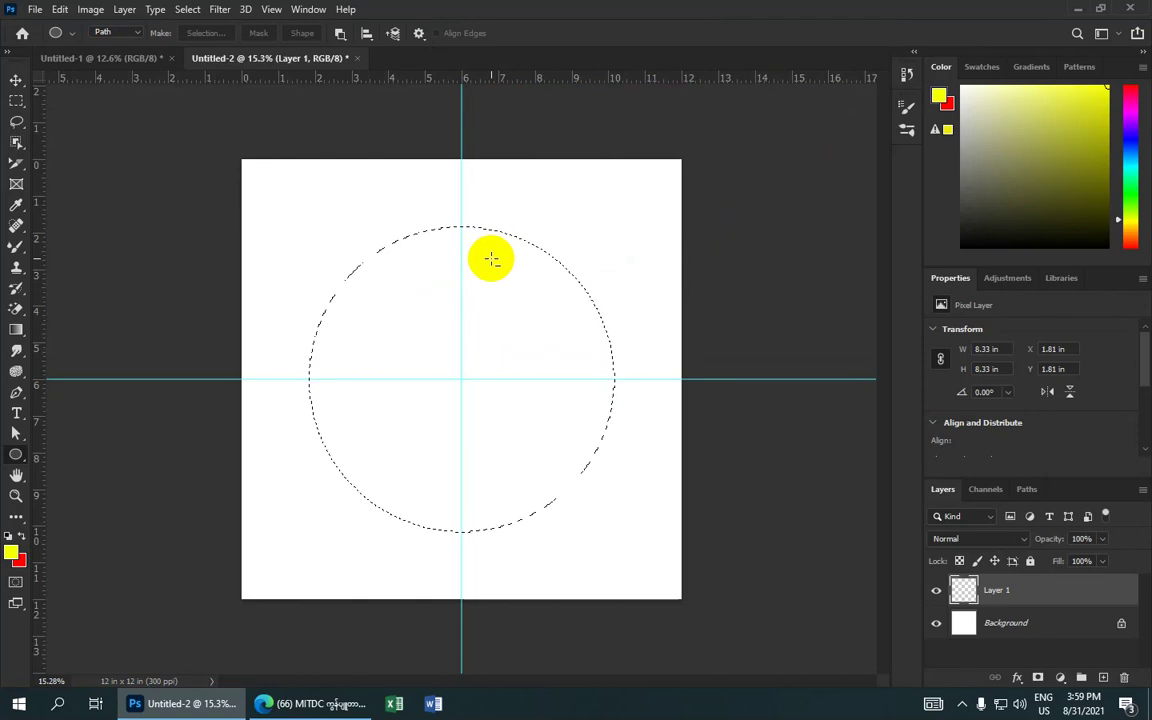
key(alt+BackSpace)
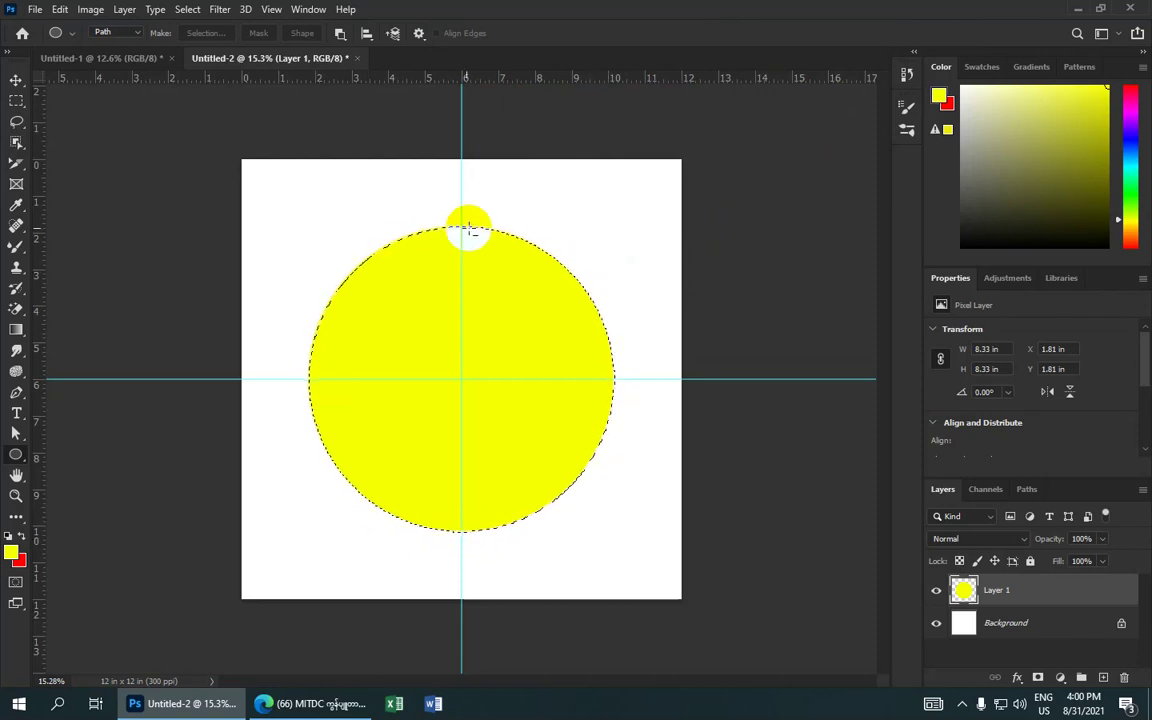
click(57, 12)
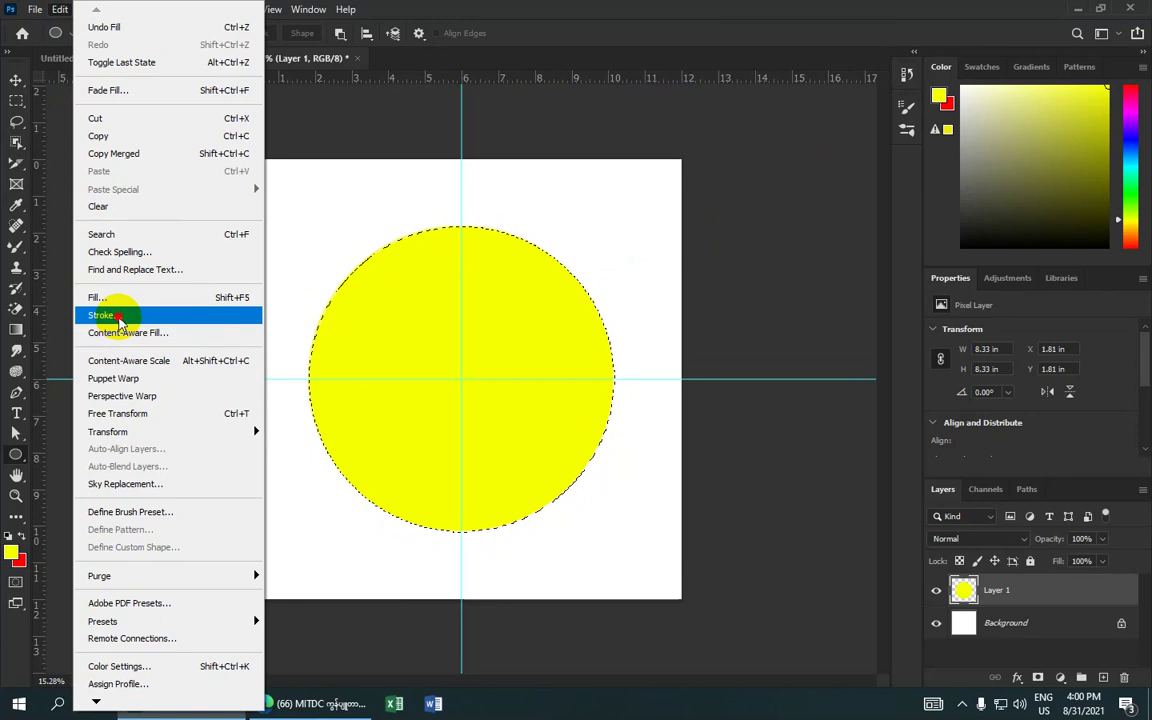
Stroke the circle with a 25 px black line, Location Center
click(118, 318)
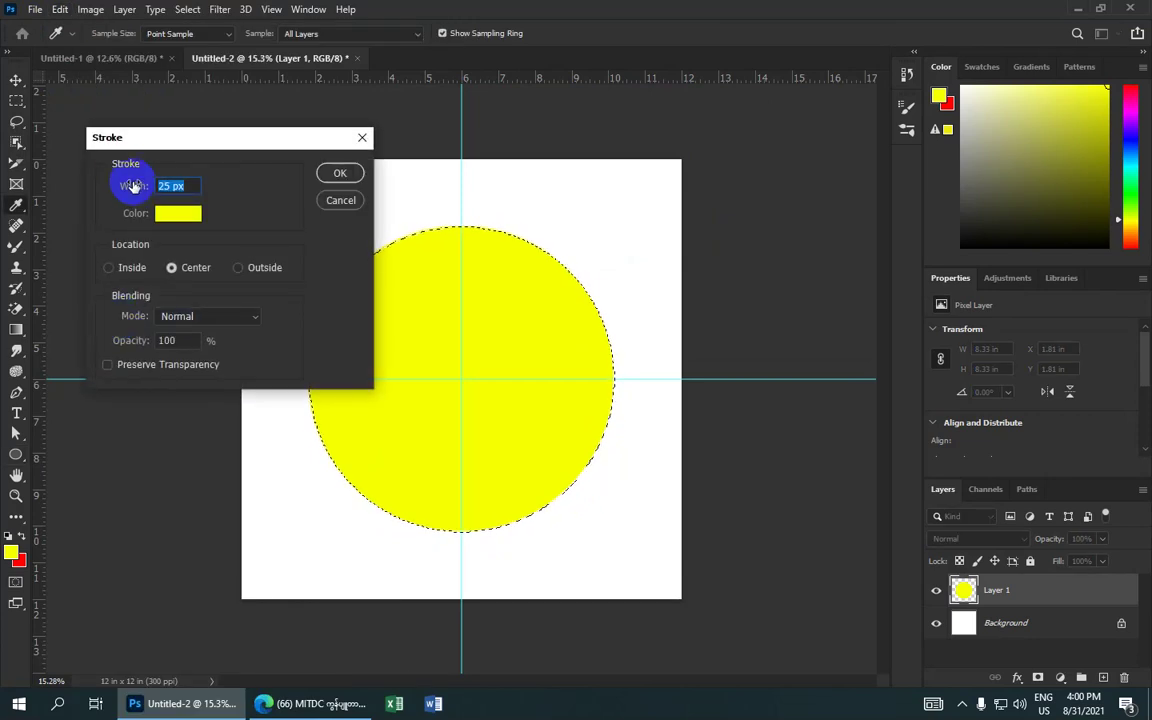
click(178, 213)
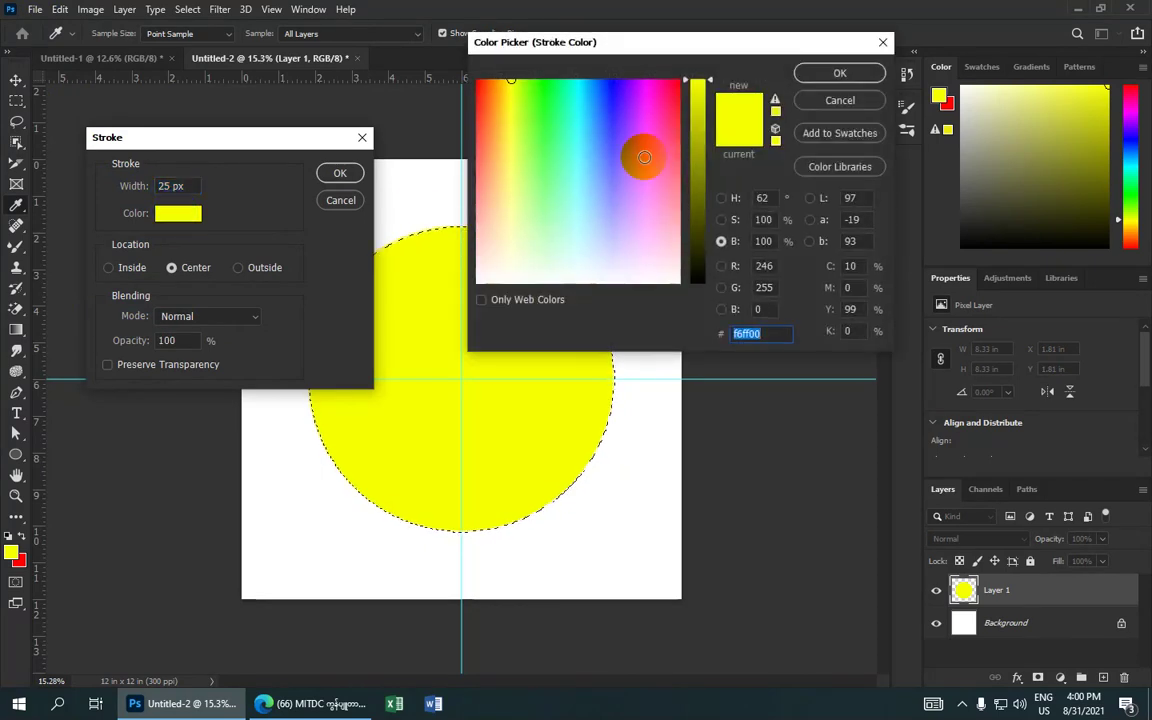
drag(697, 155, 693, 290)
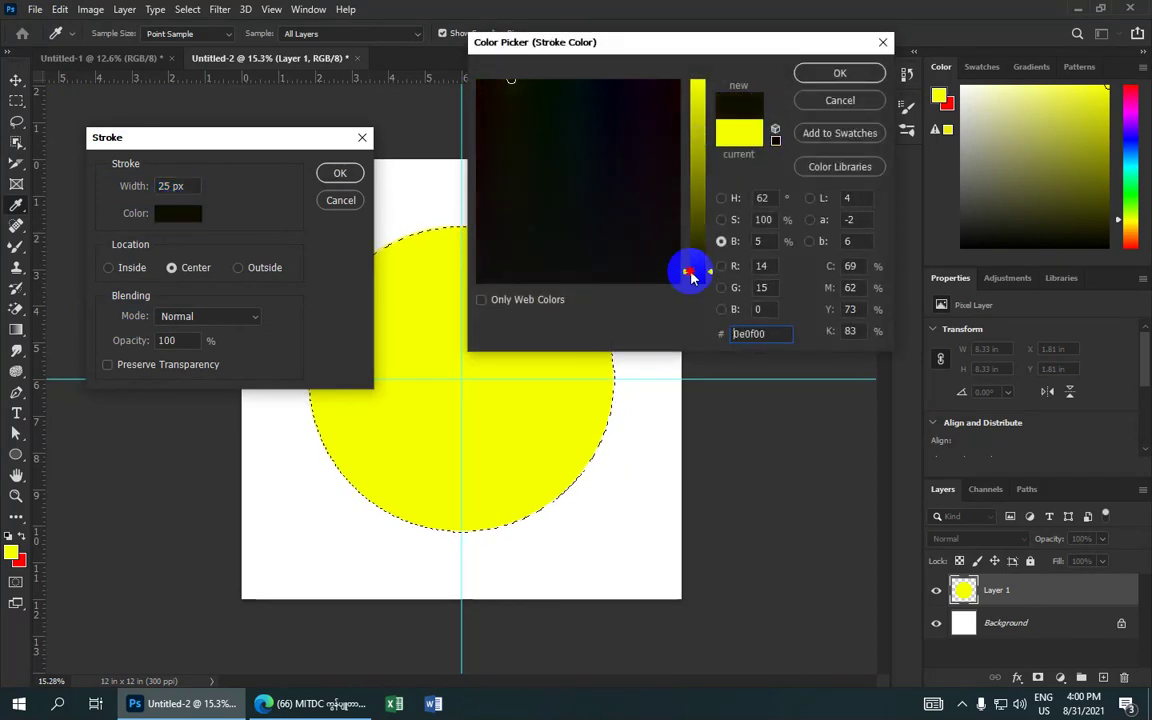
click(812, 75)
click(190, 272)
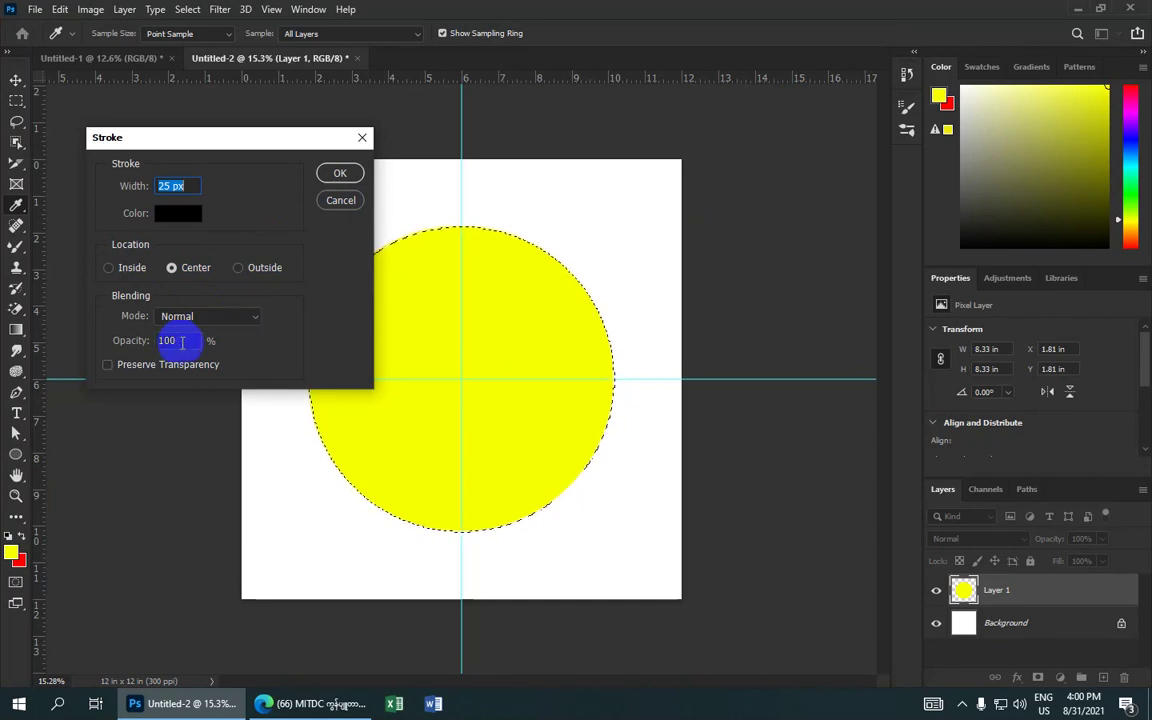
click(340, 174)
key(u)
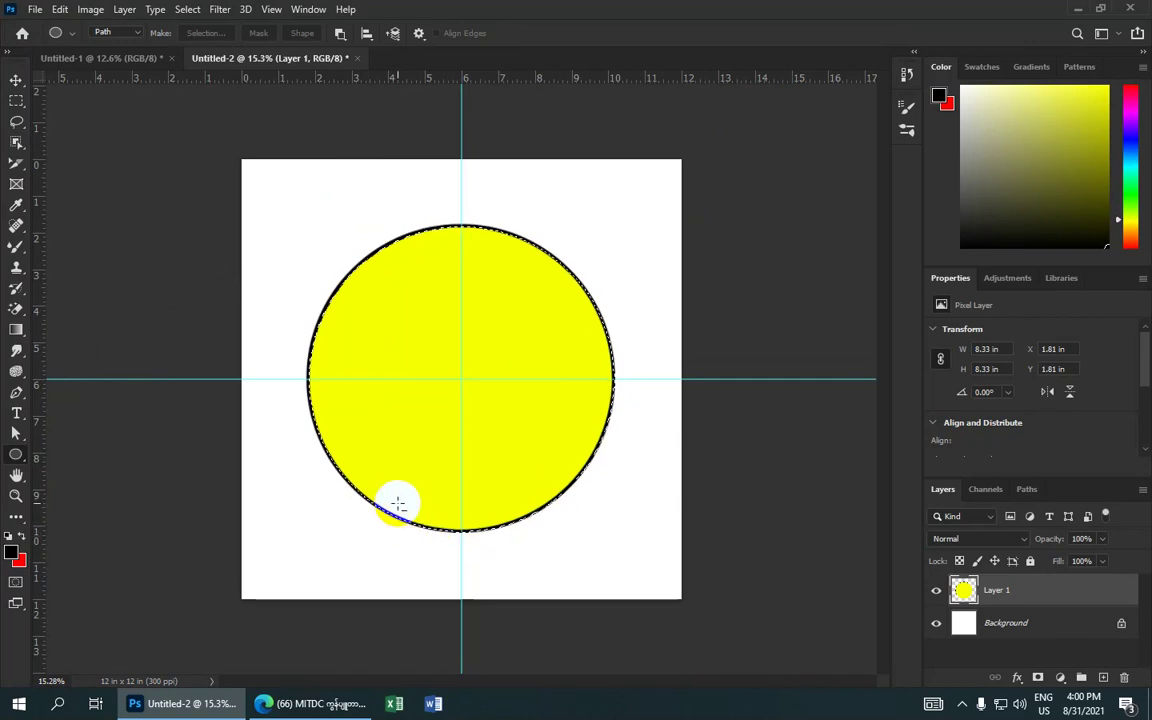
Deselect the circle, glance at the finished smiley, then return to Untitled-2
click(185, 11)
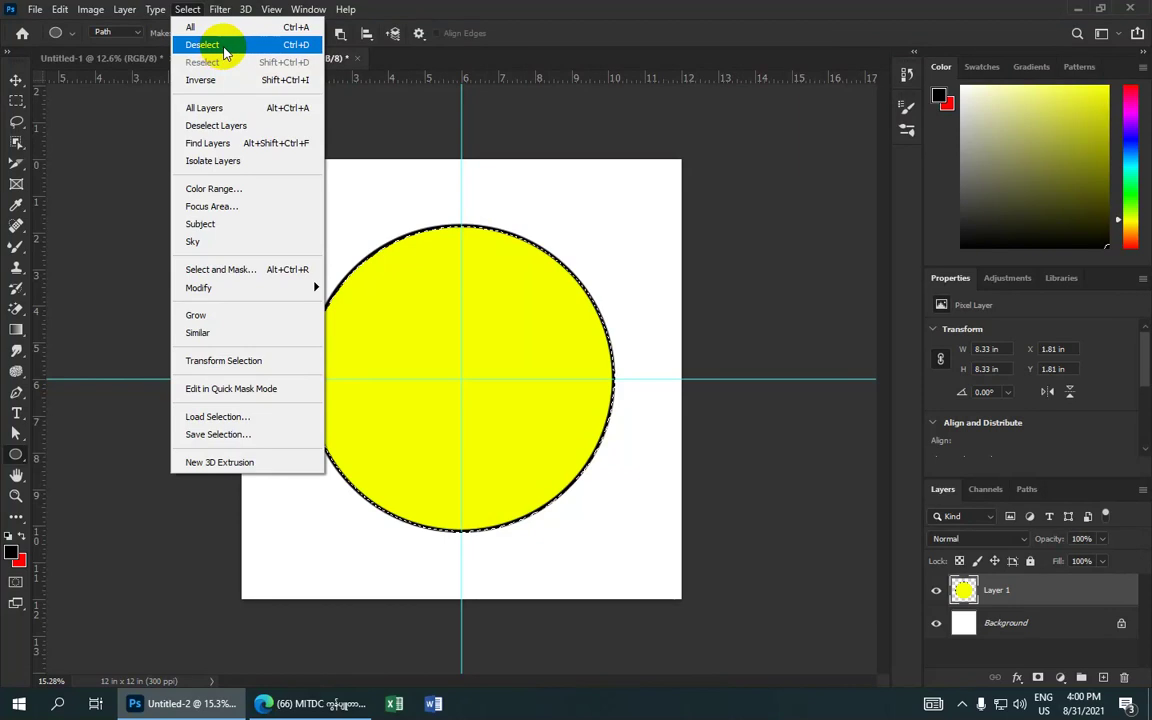
click(224, 46)
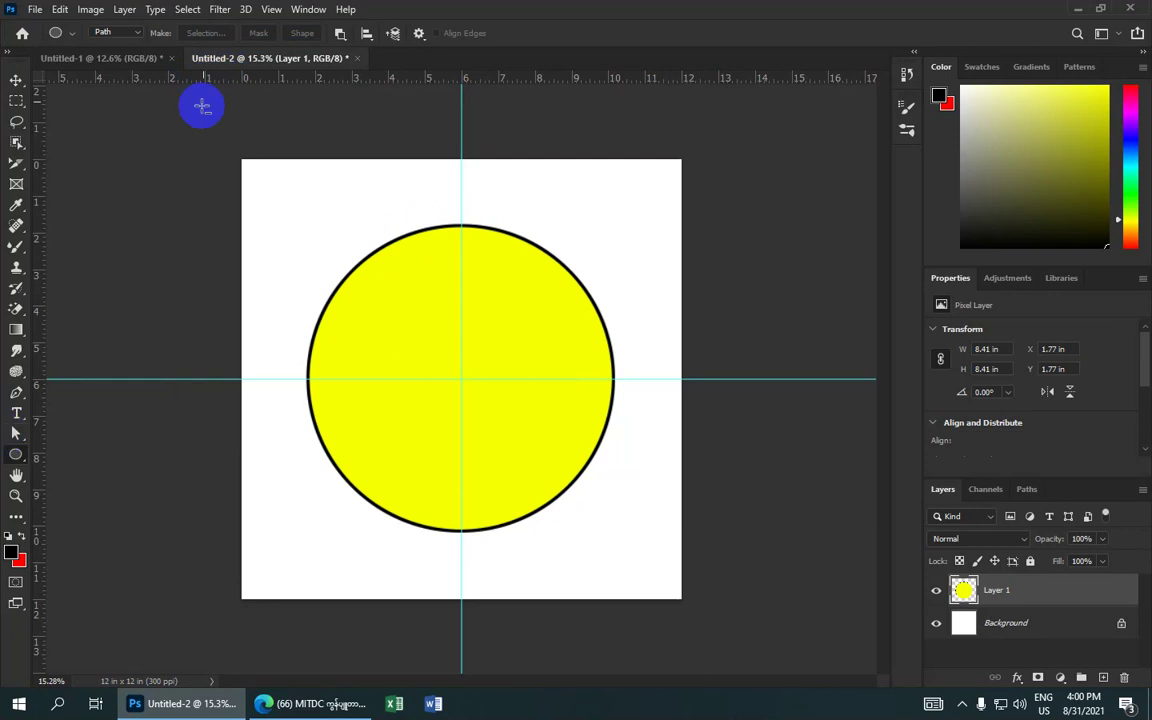
click(118, 56)
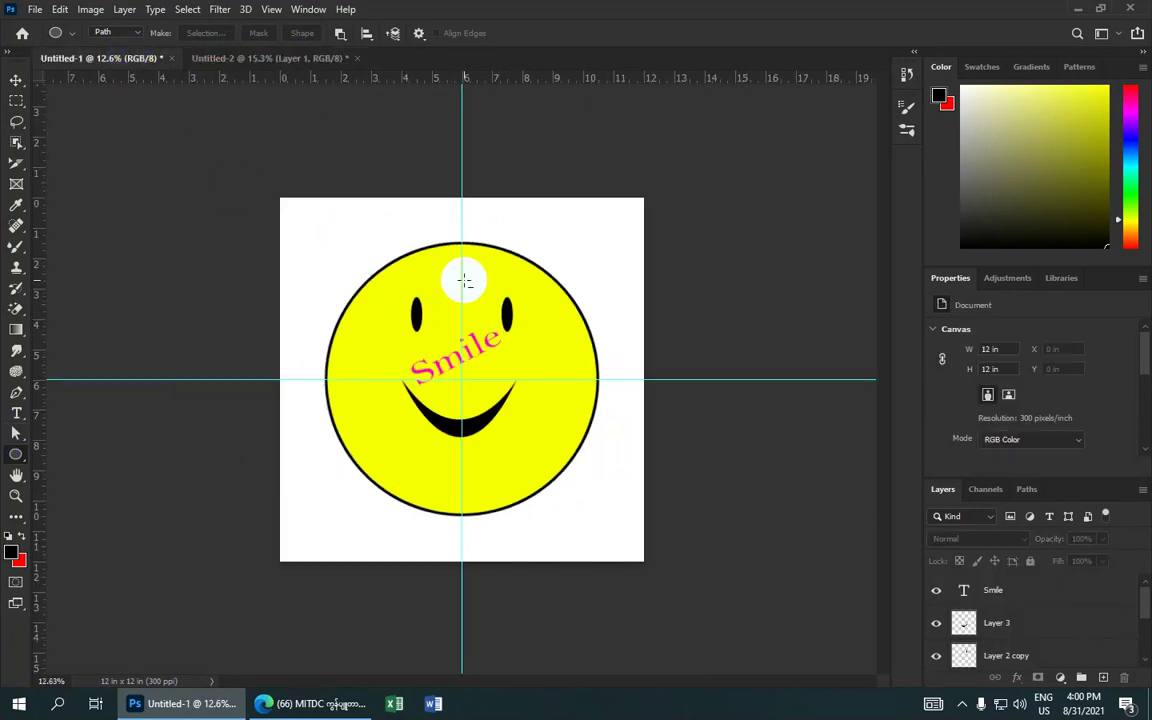
click(266, 57)
right_click(16, 455)
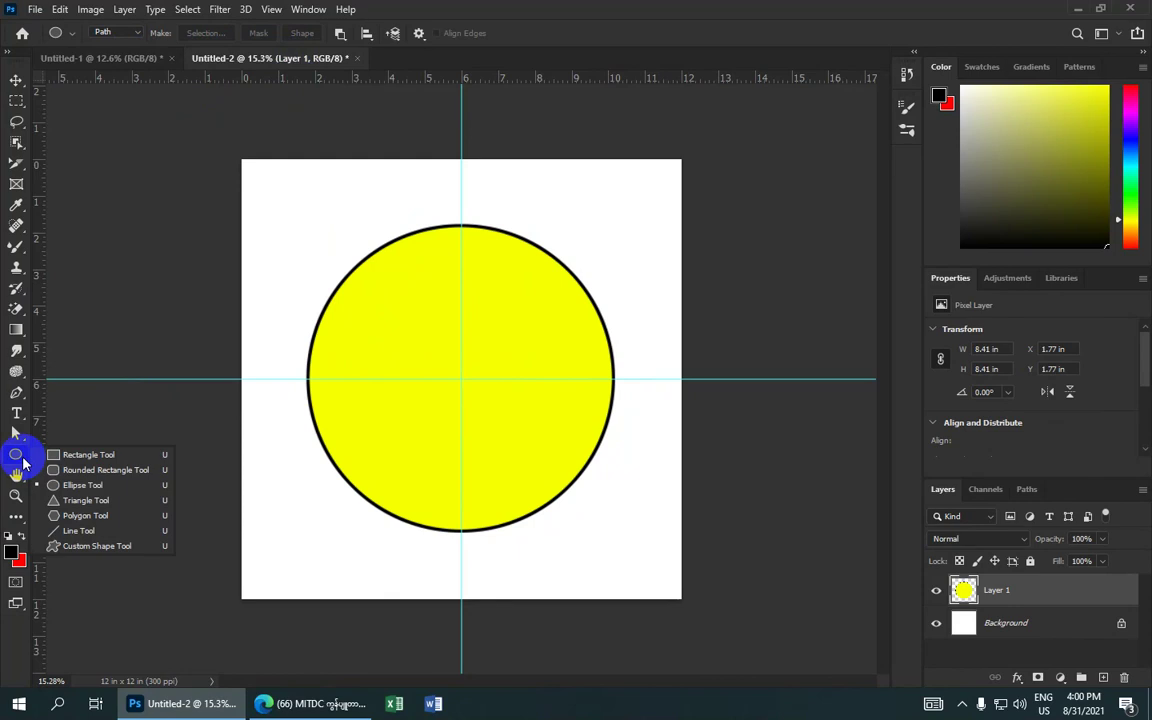
Draw a small upright oval path in the circle's upper left for the left eye
click(84, 488)
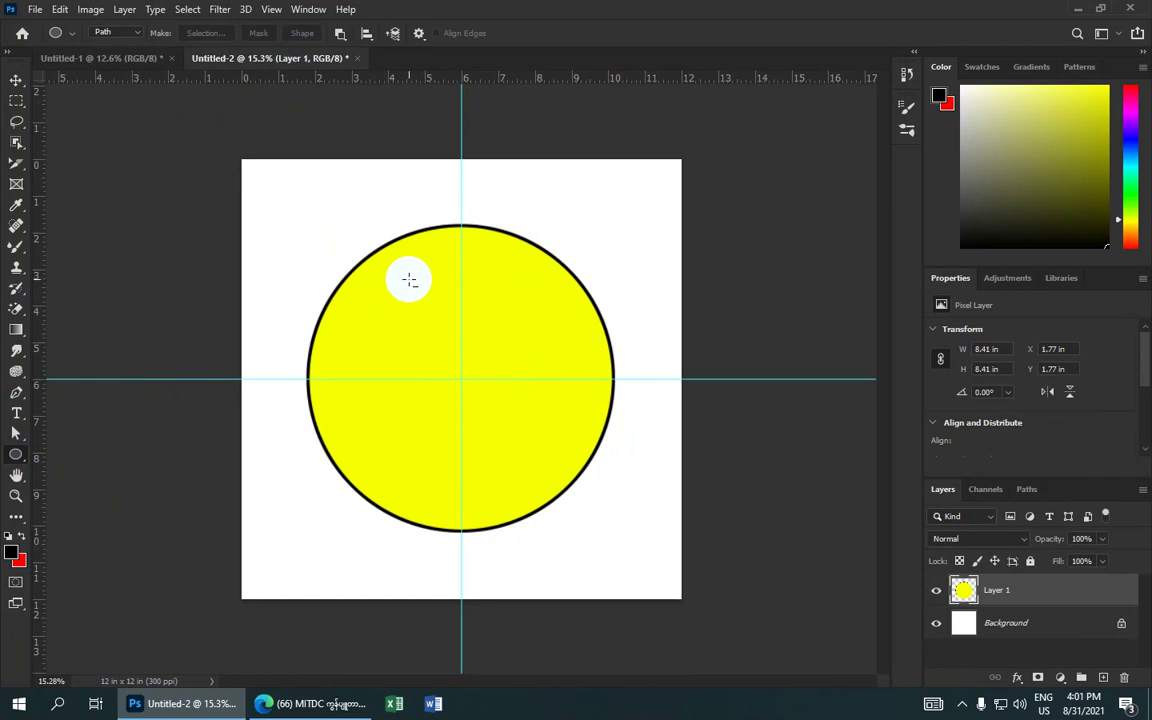
drag(409, 279, 426, 318)
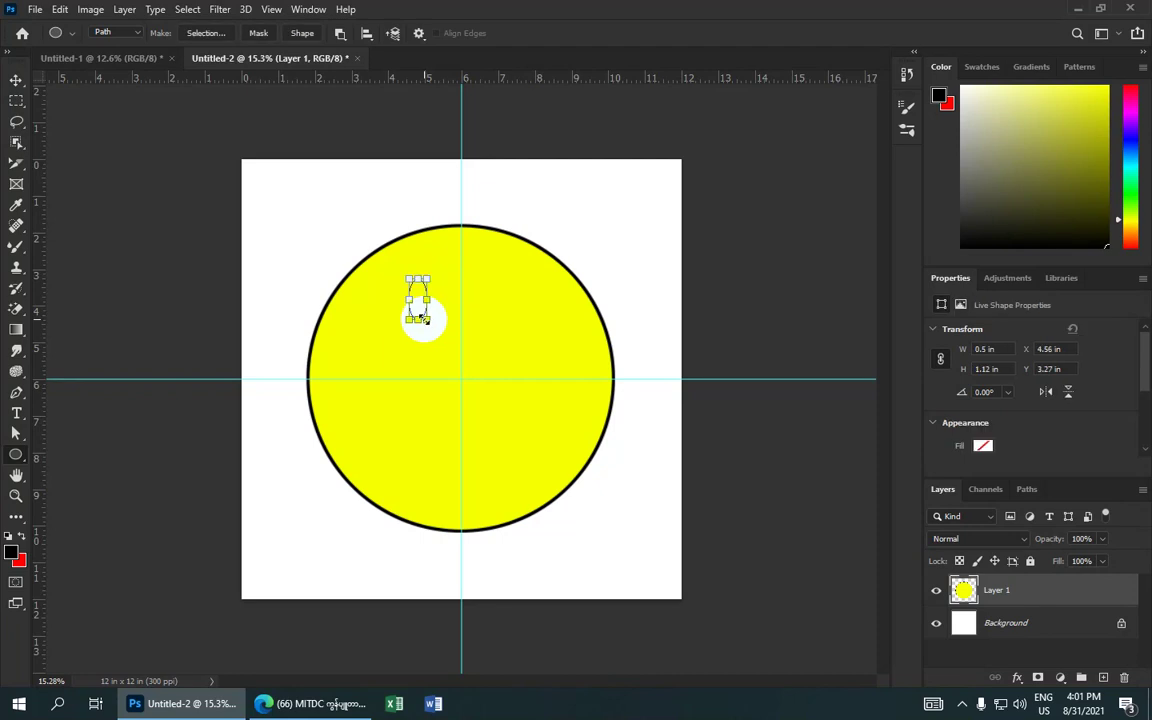
click(16, 80)
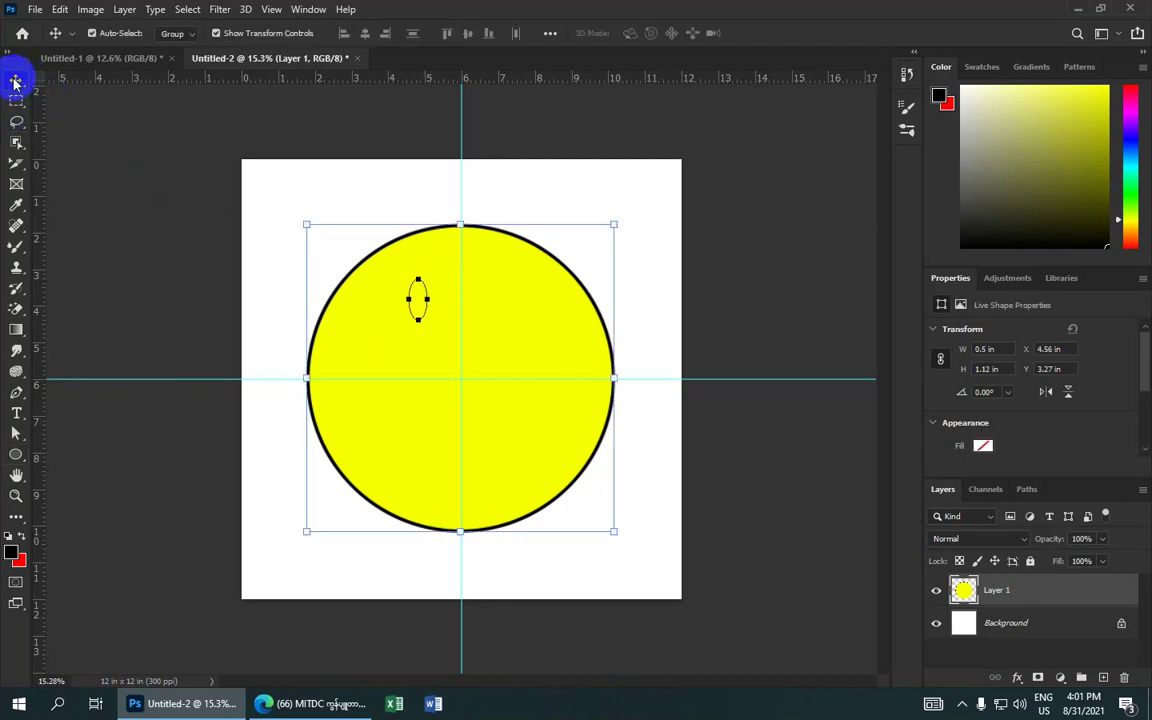
click(423, 302)
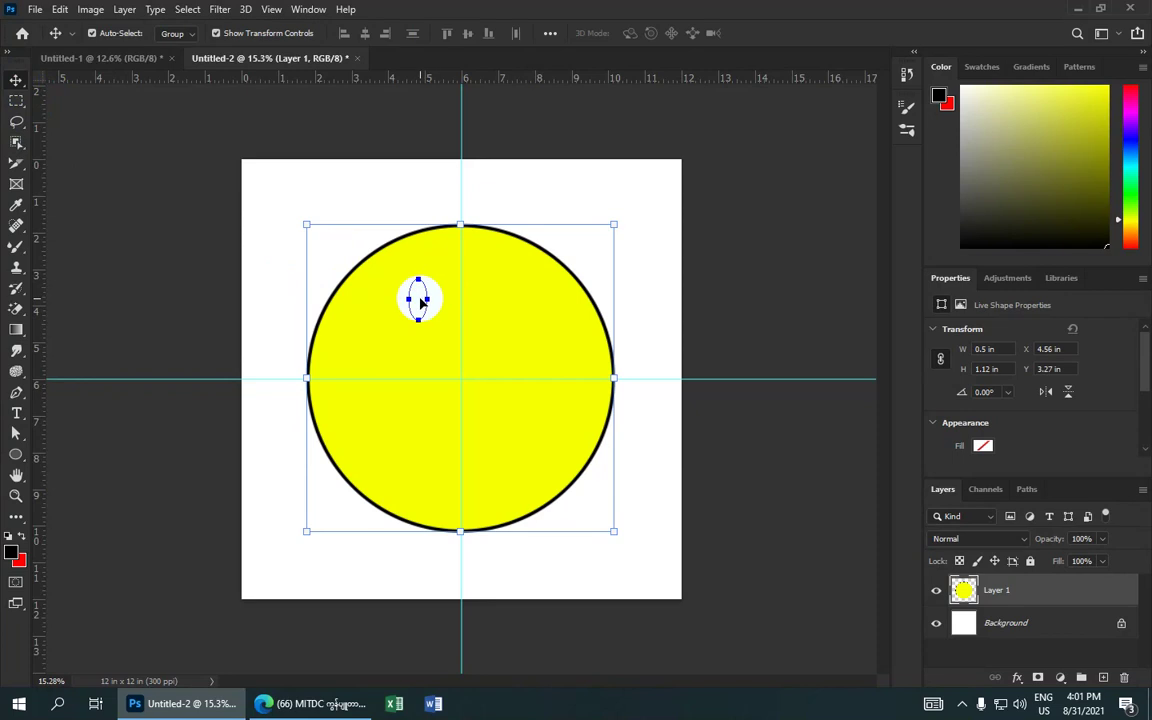
click(422, 302)
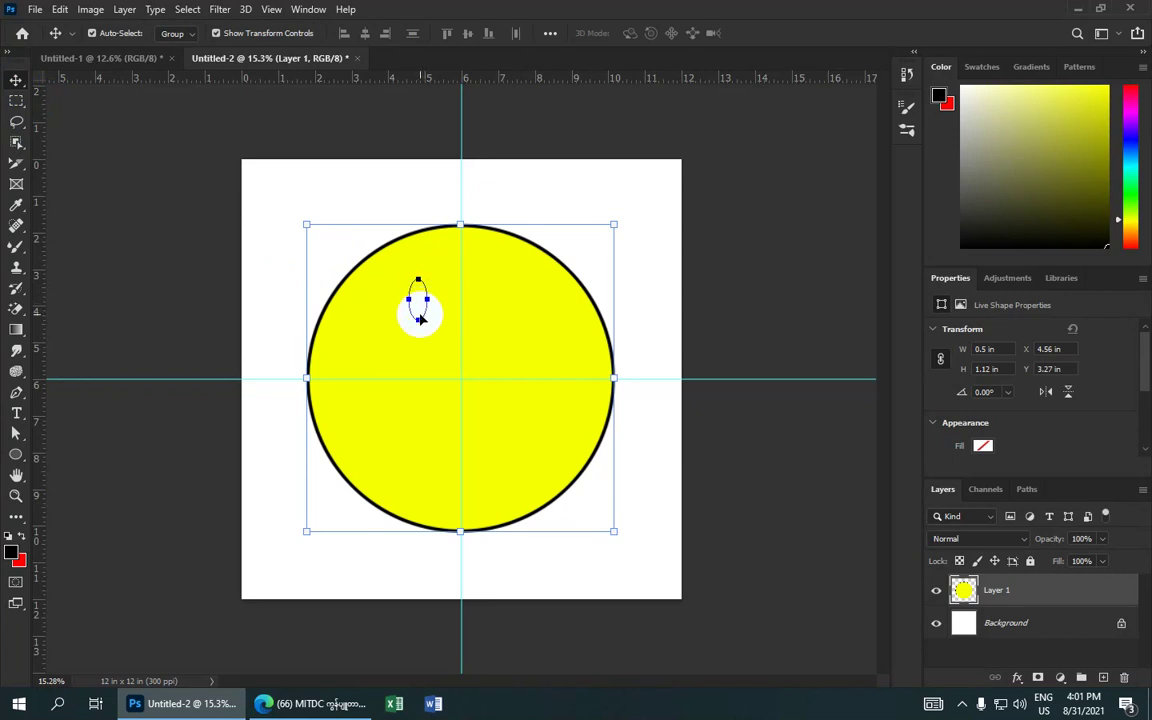
Nudge the oval path slightly left with the Path Selection Tool and load it as a selection
click(16, 430)
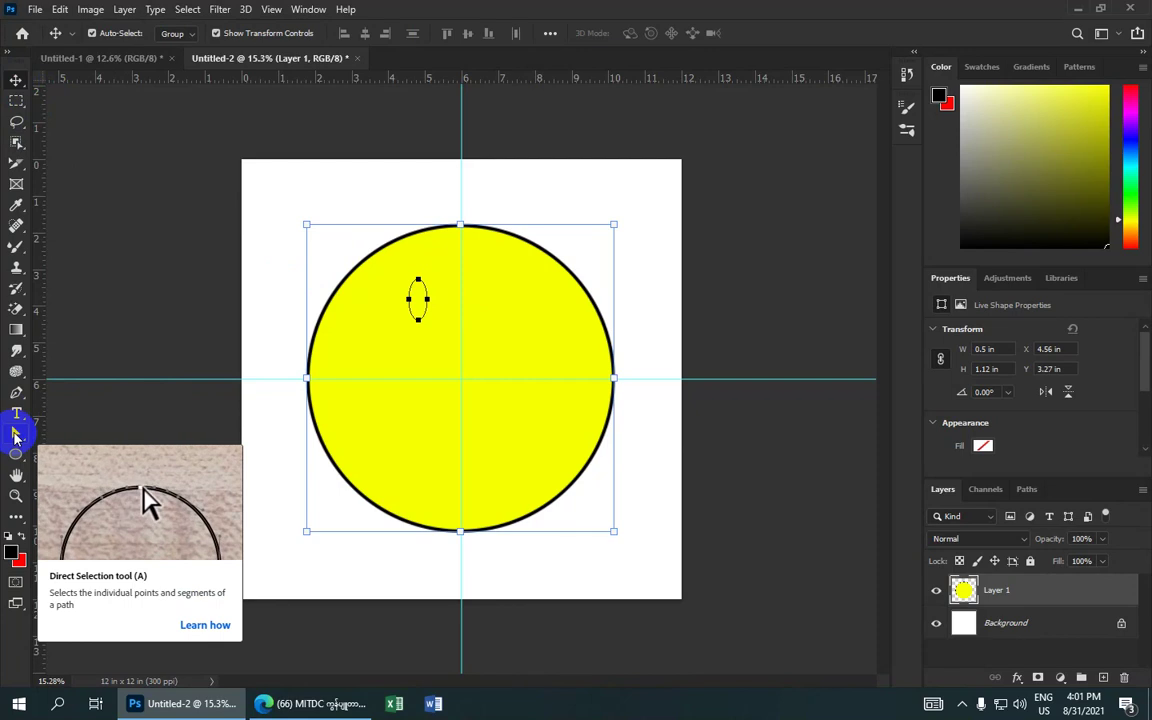
click(16, 438)
drag(16, 438, 98, 441)
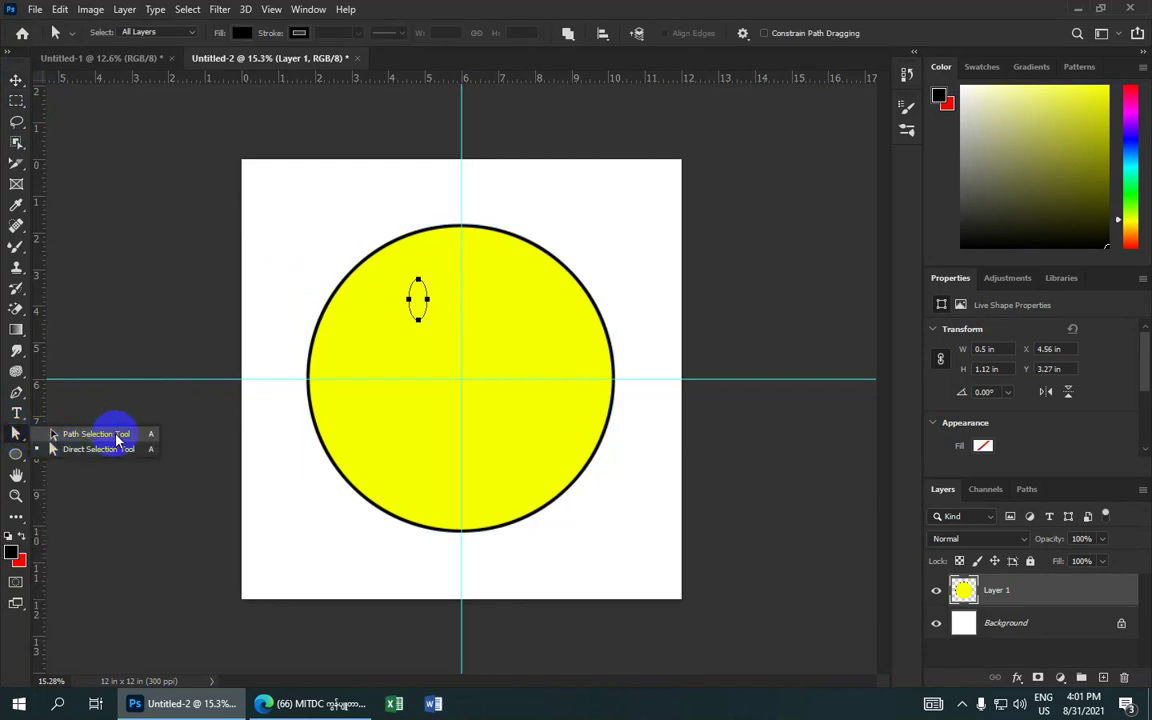
drag(117, 440, 113, 435)
click(418, 305)
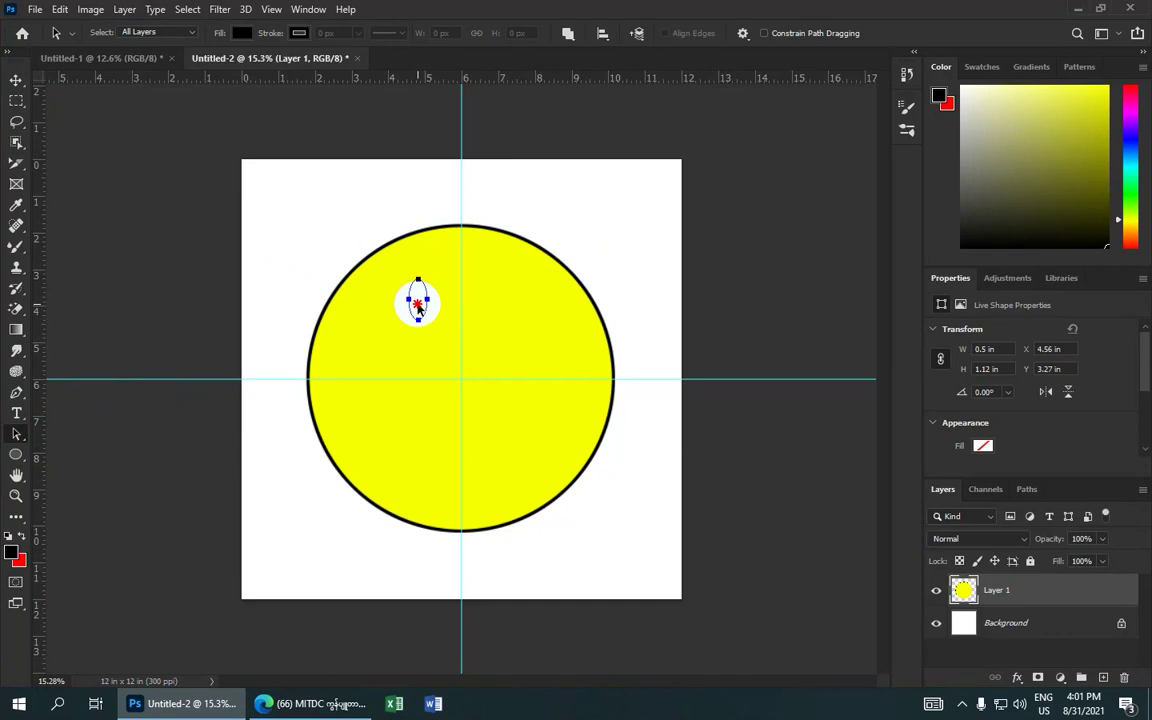
drag(416, 306, 409, 304)
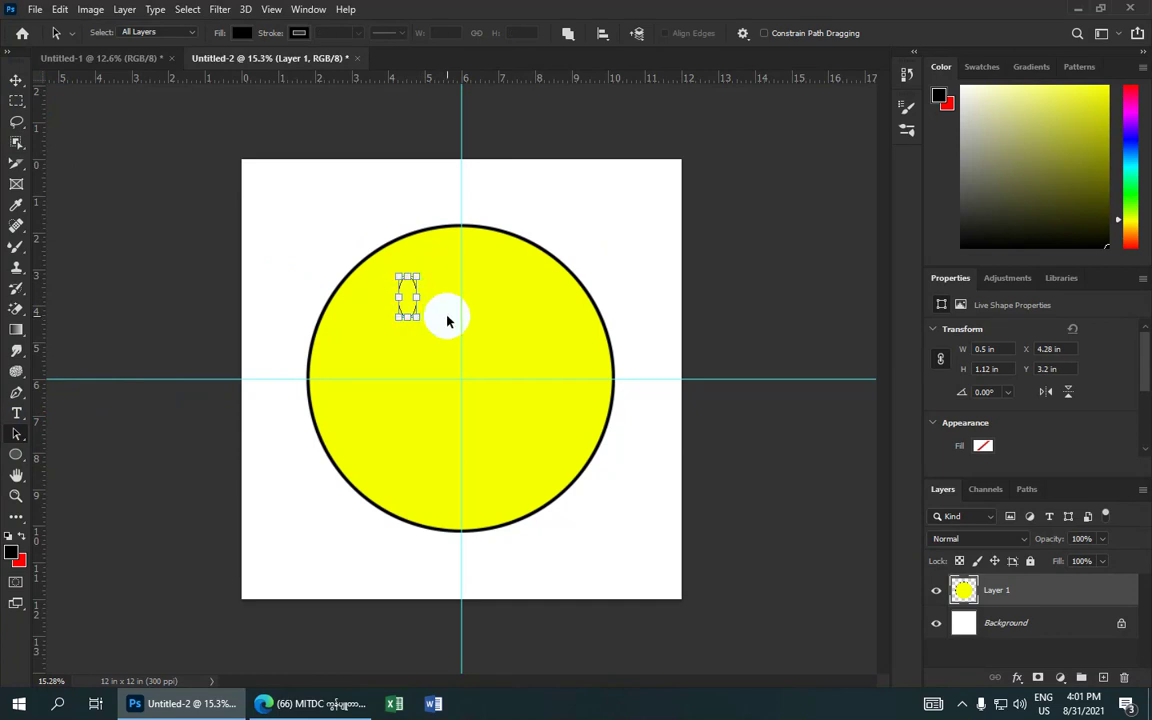
drag(409, 304, 400, 300)
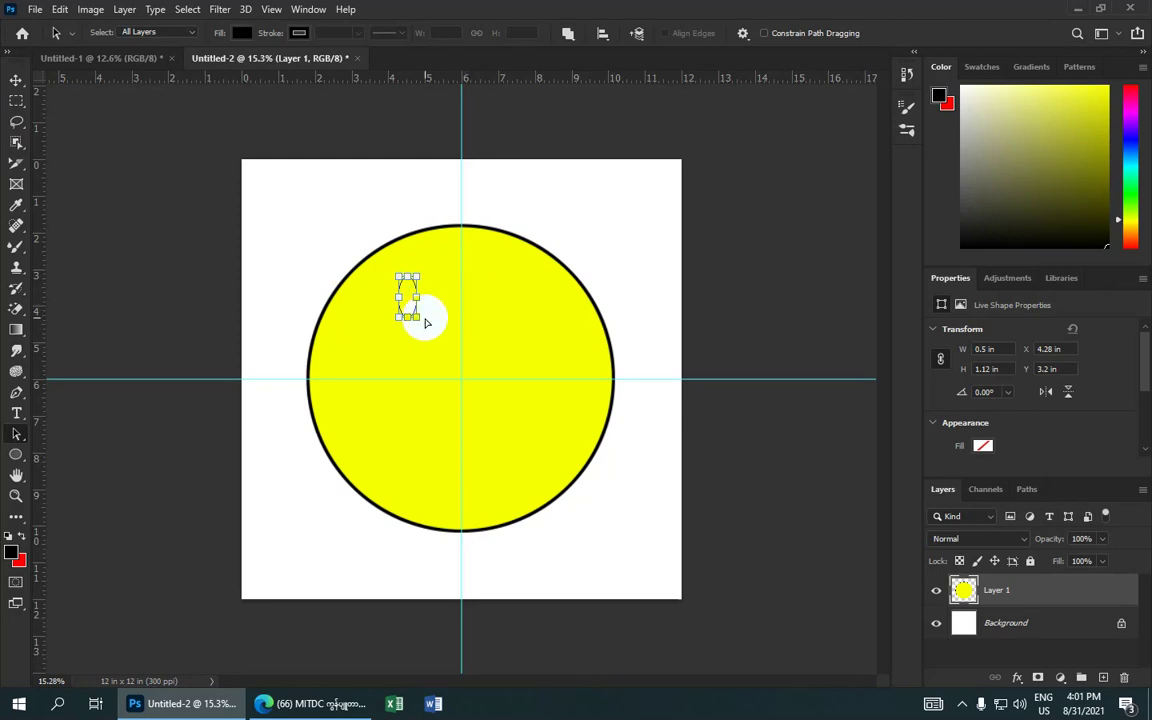
click(421, 316)
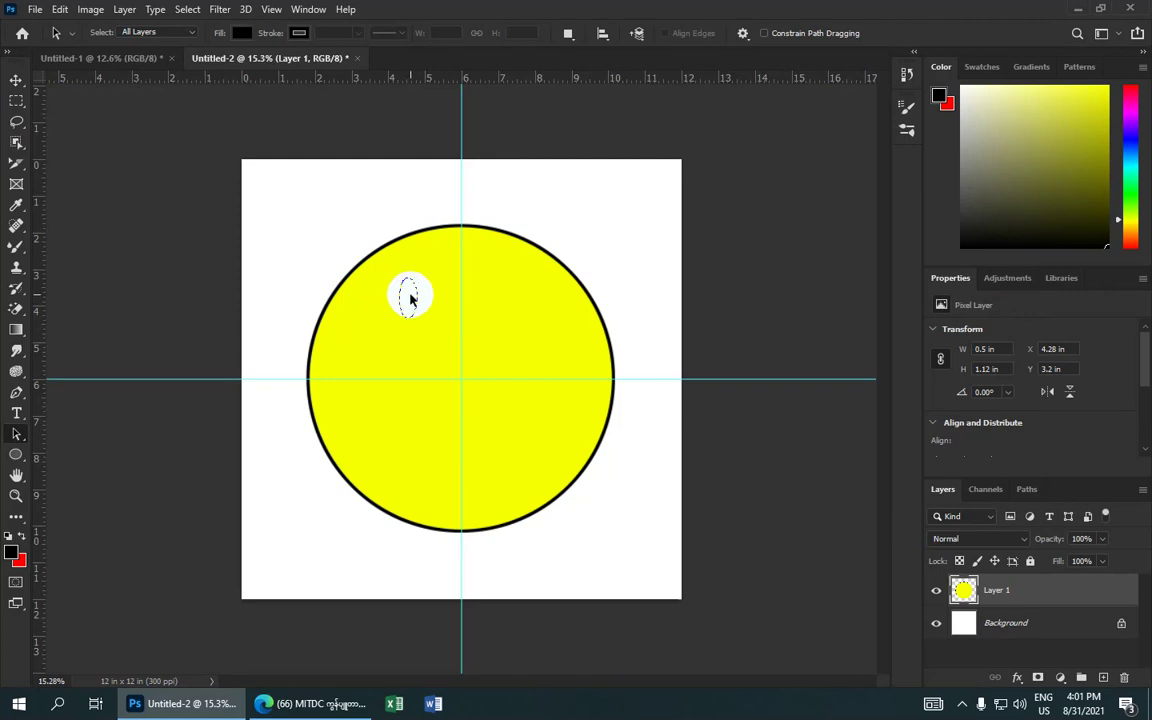
click(1000, 641)
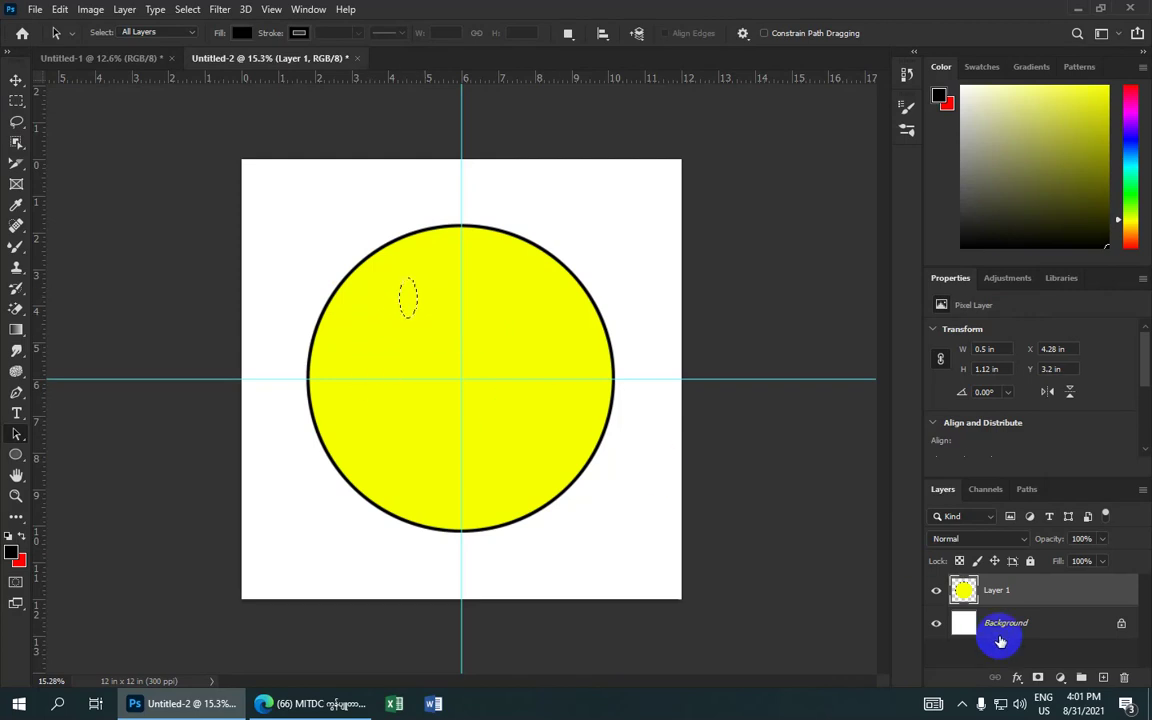
drag(1000, 641, 1107, 680)
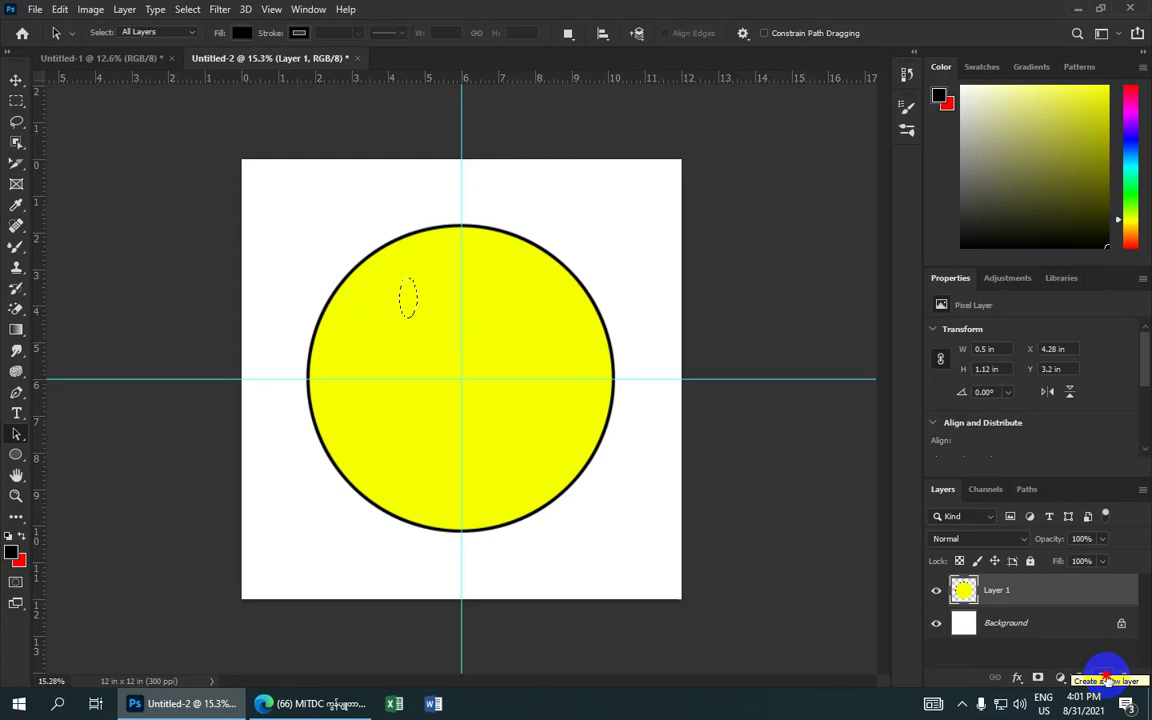
On a new Layer 2, fill the oval with black, then deselect it
click(1107, 680)
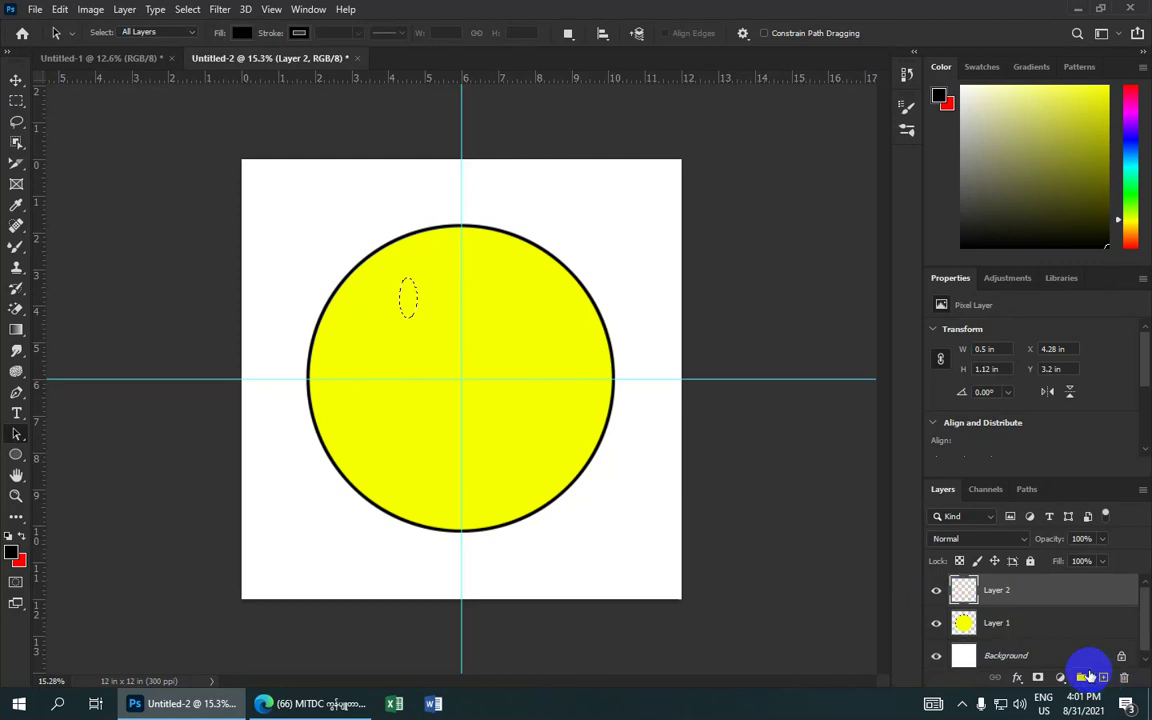
click(13, 552)
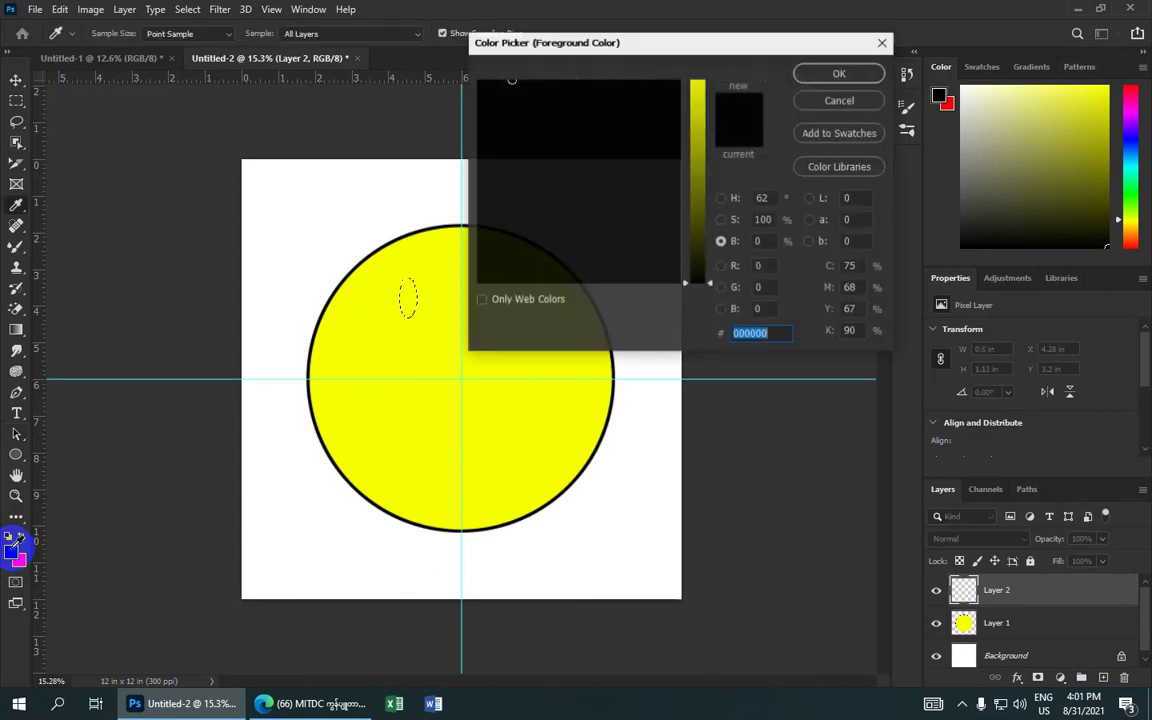
click(840, 74)
key(a)
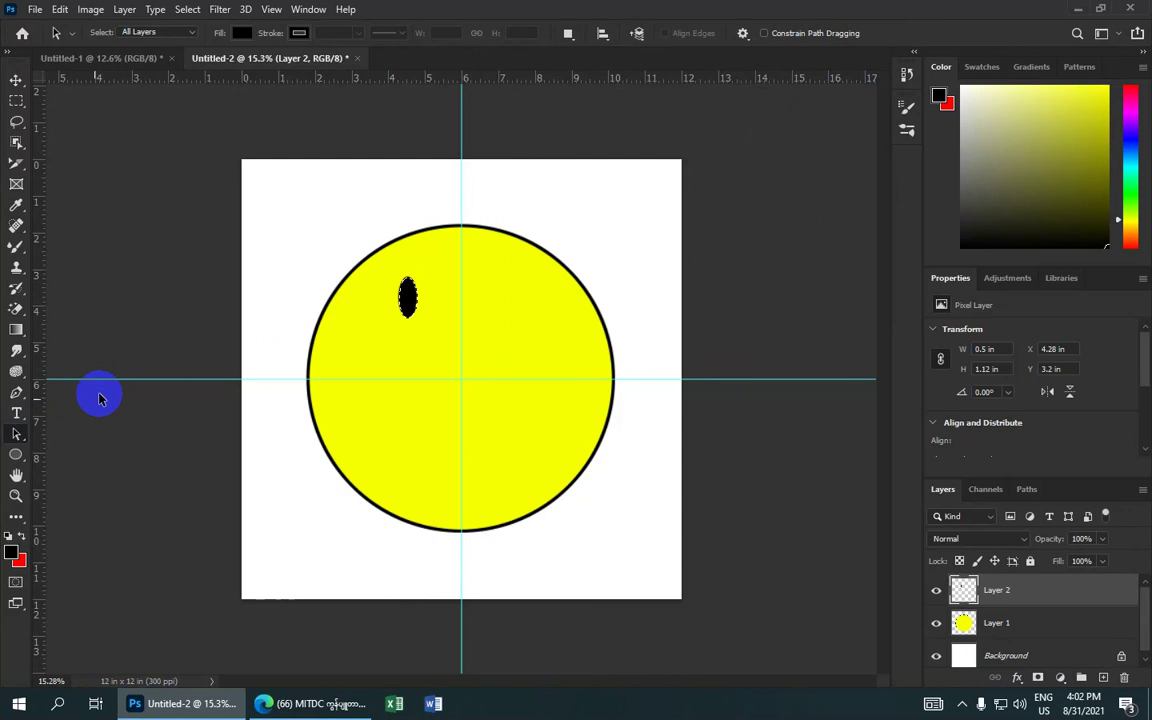
click(408, 295)
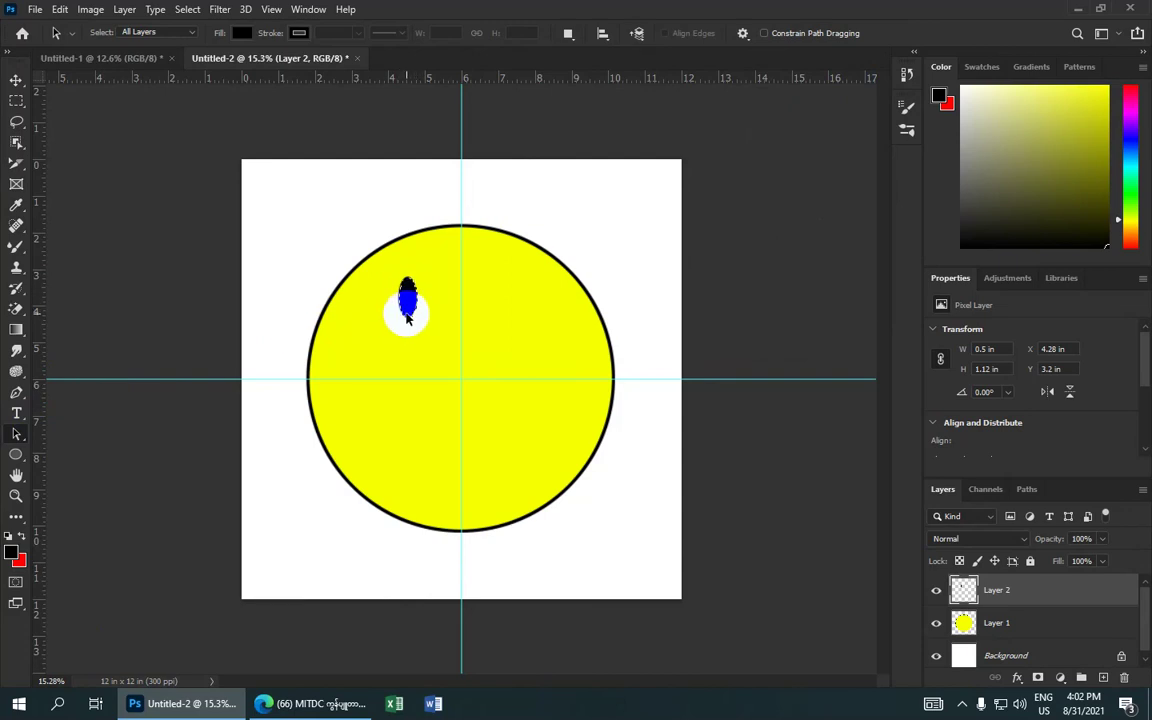
click(188, 10)
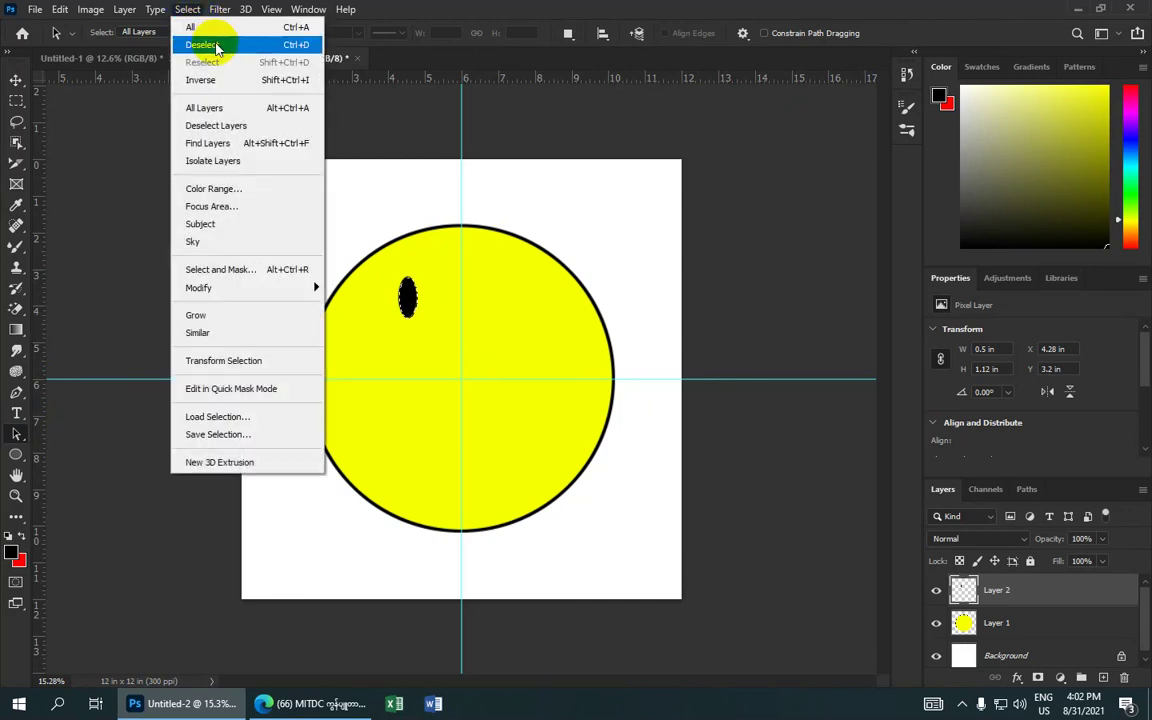
click(216, 45)
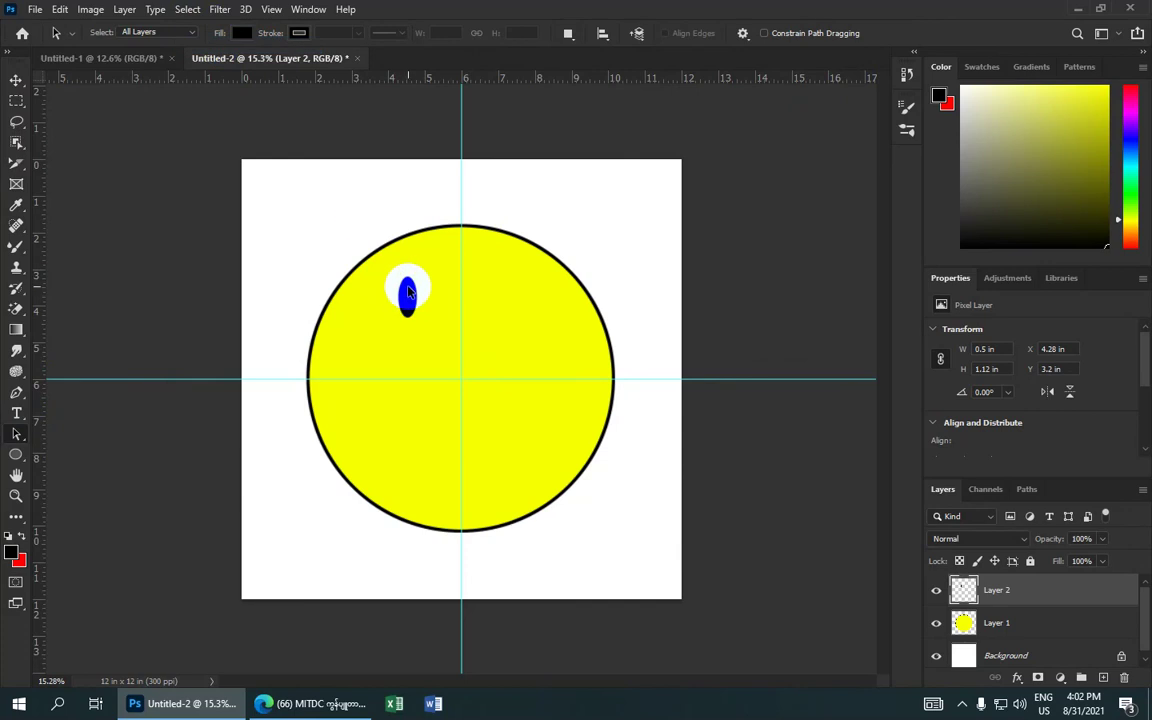
Duplicate the black eye as Layer 2 copy, placed on the face's right side at X 7 in
click(18, 82)
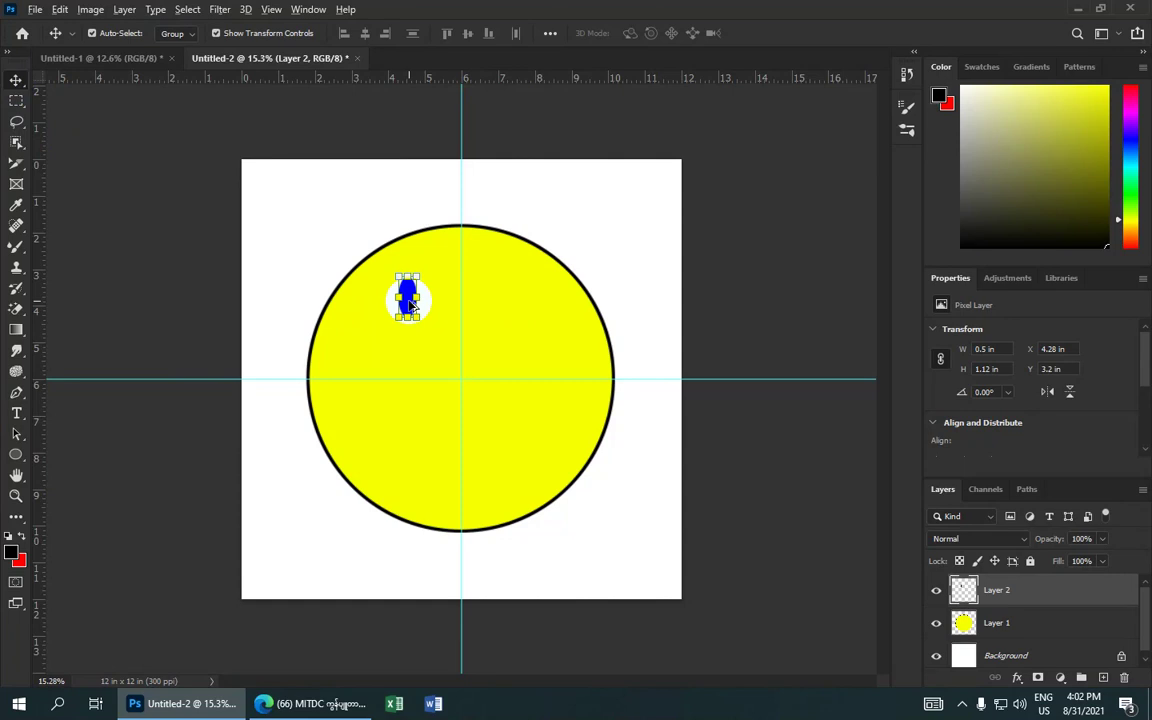
click(411, 305)
drag(411, 305, 462, 305)
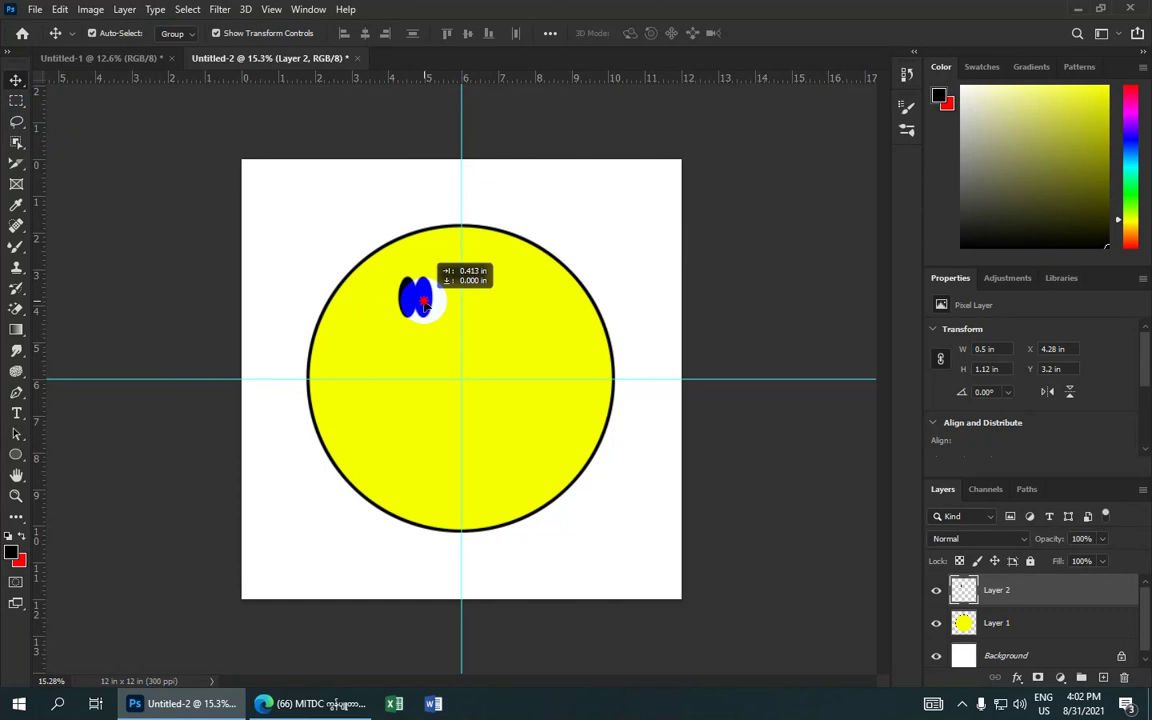
drag(479, 308, 508, 307)
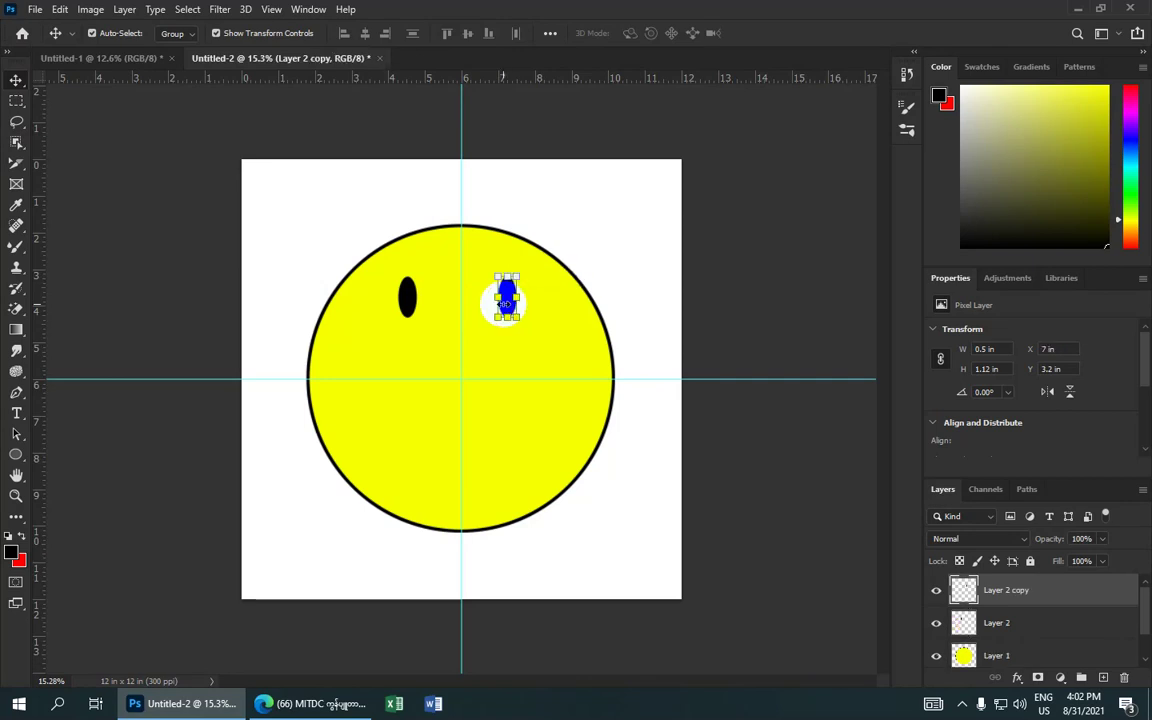
click(148, 58)
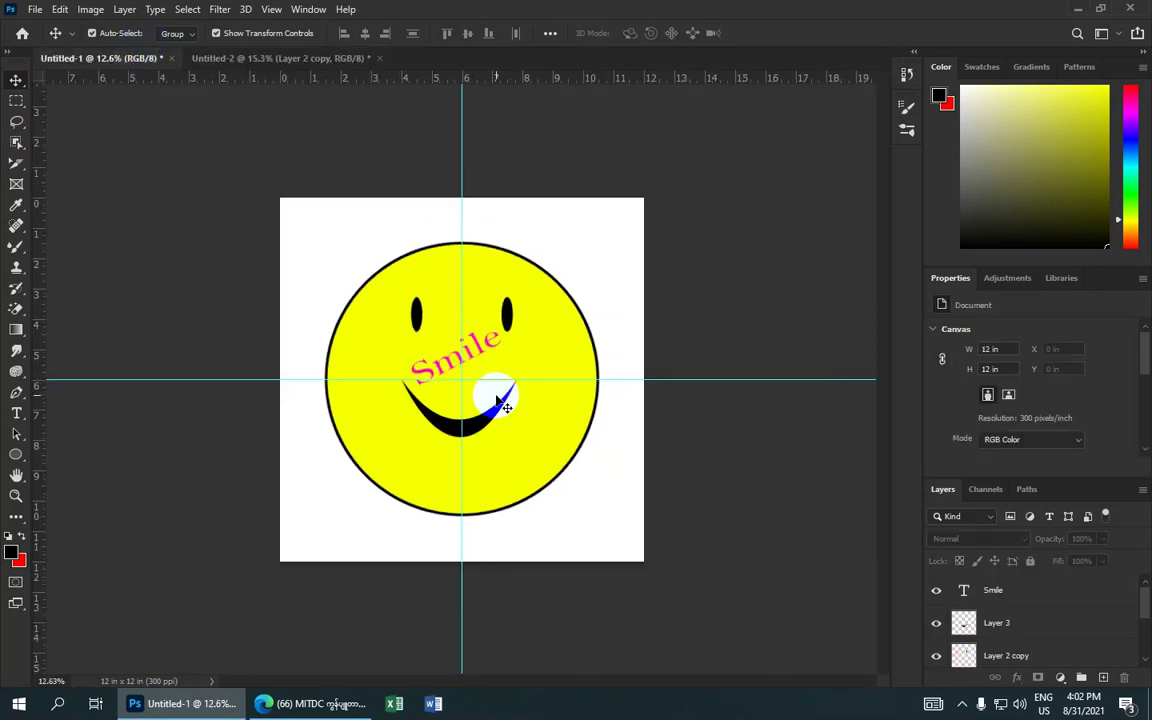
click(285, 58)
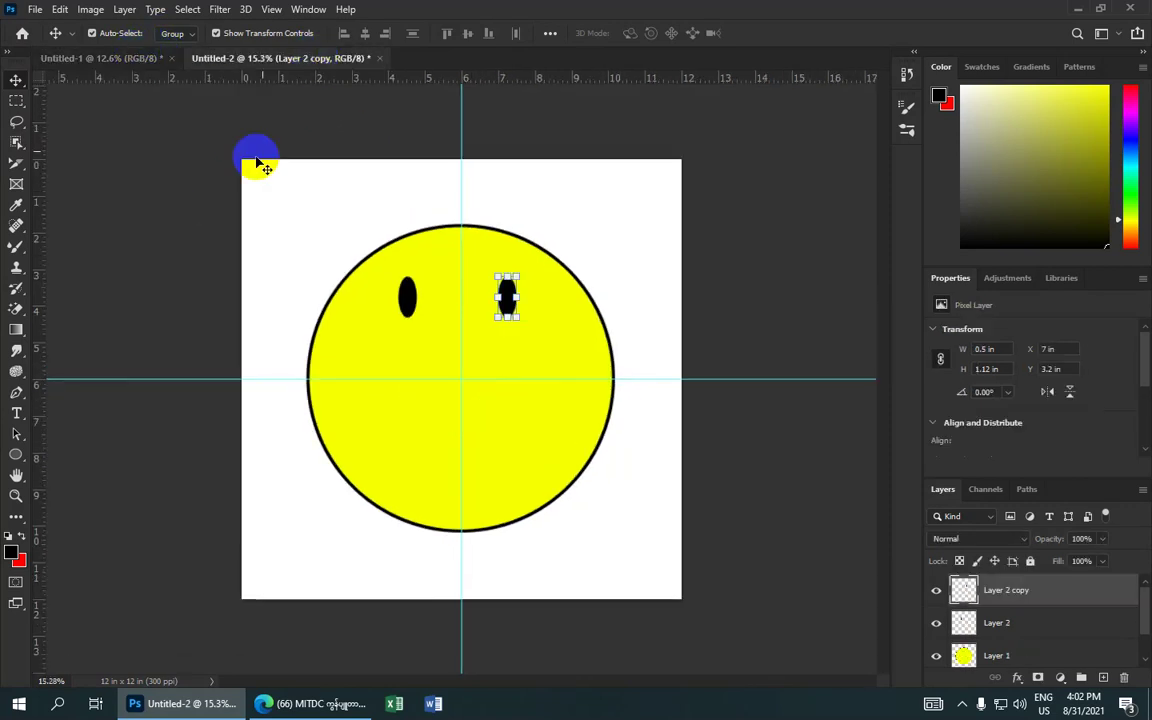
Trace a closed two-curve crescent mouth below the eyes with the Pen tool and load it as a selection
click(16, 393)
scroll(395, 384, up, 2)
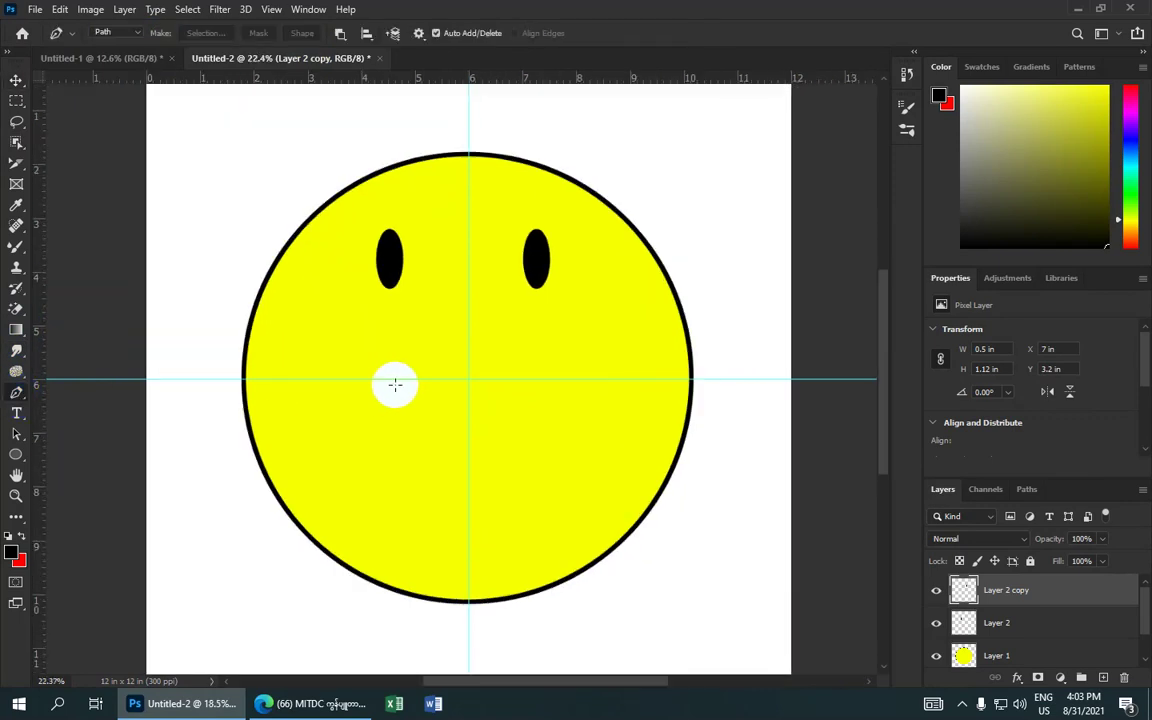
scroll(395, 384, up, 1)
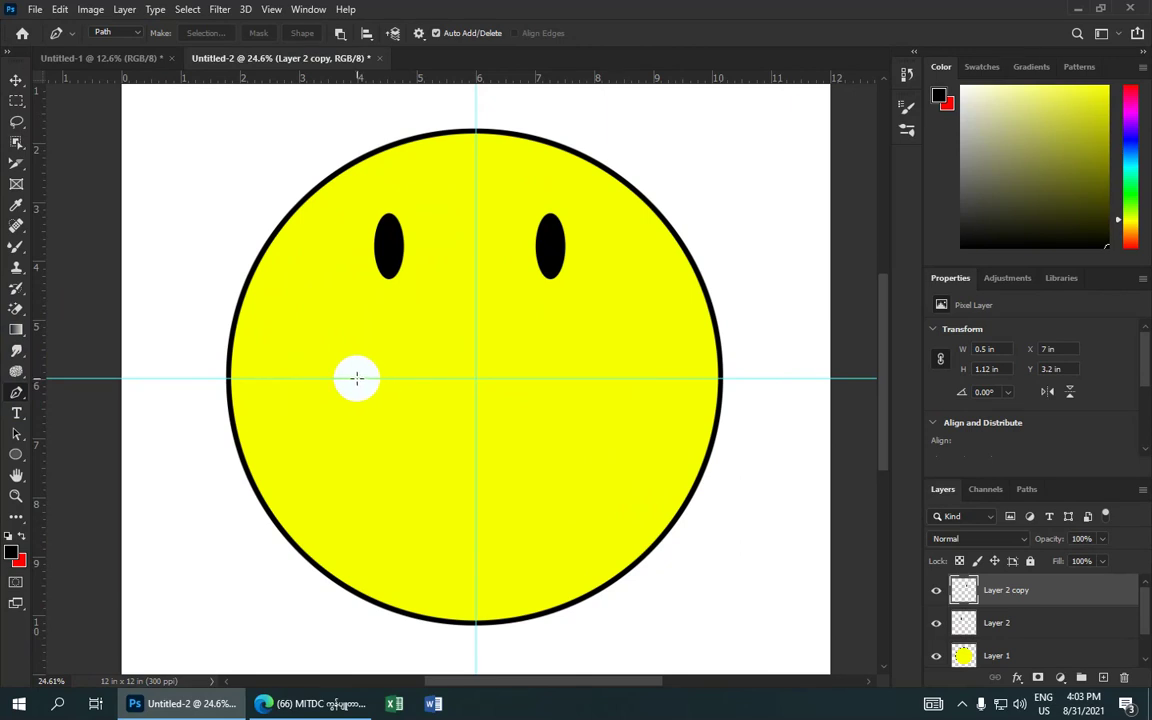
click(356, 378)
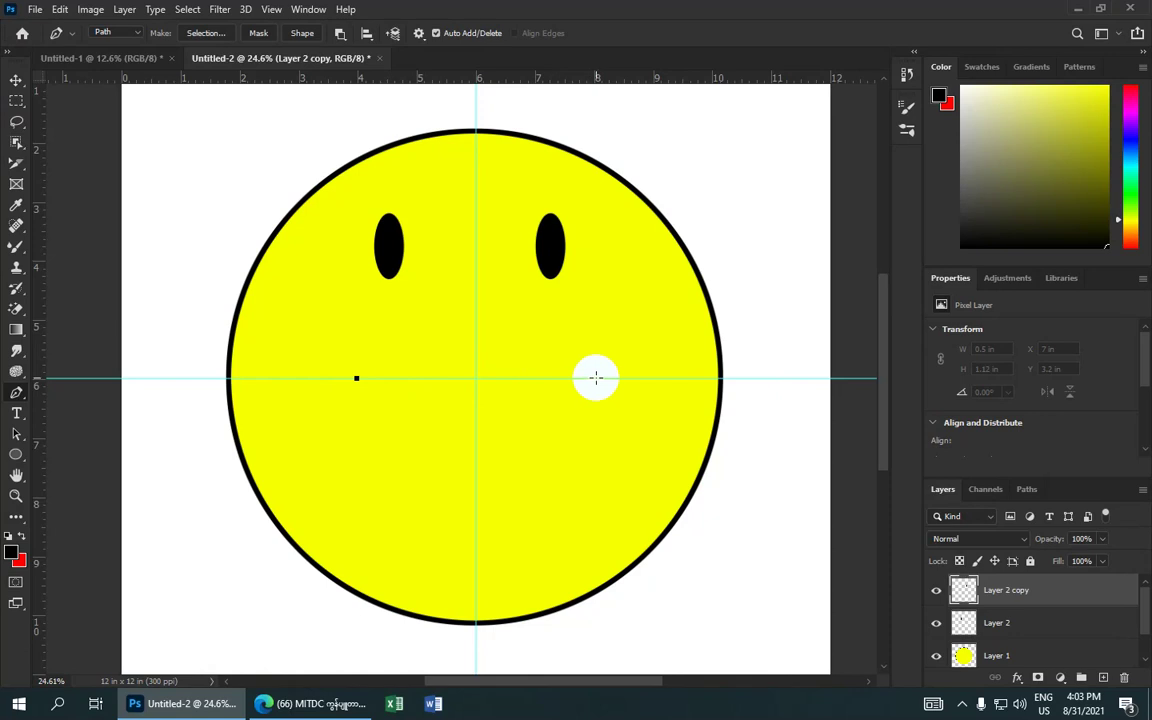
mouse_move(596, 378)
mouse_down()
mouse_move(735, 223)
mouse_move(745, 150)
mouse_move(729, 133)
mouse_up()
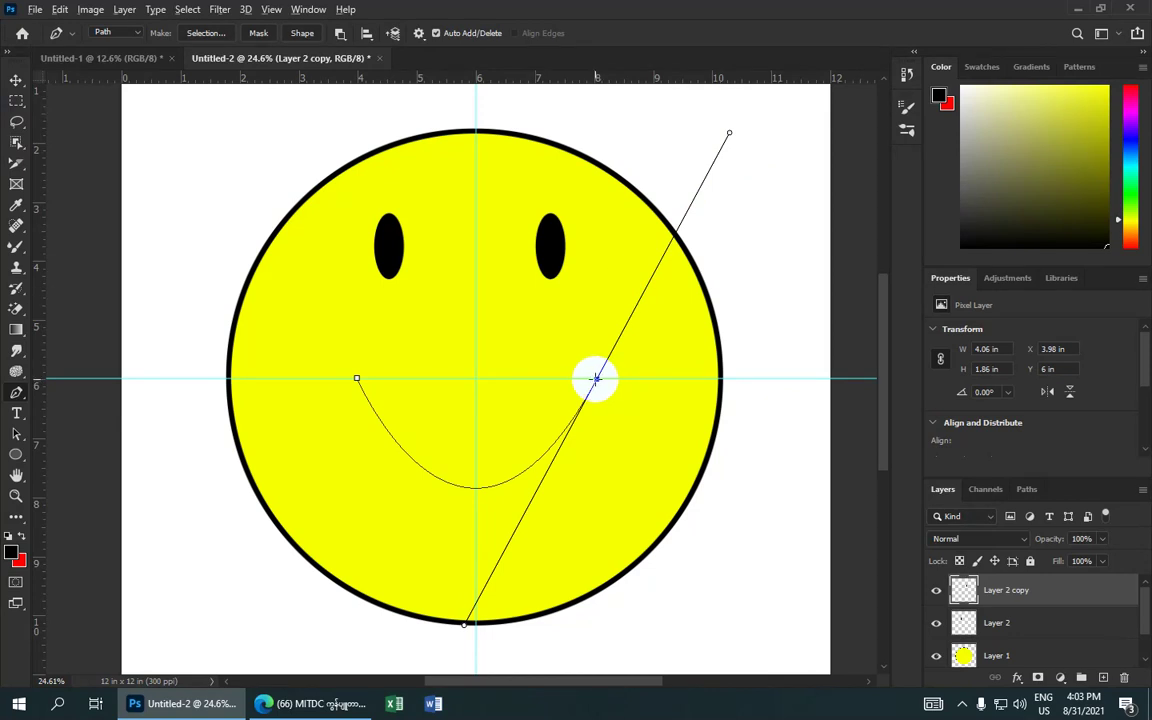
alt+click(596, 378)
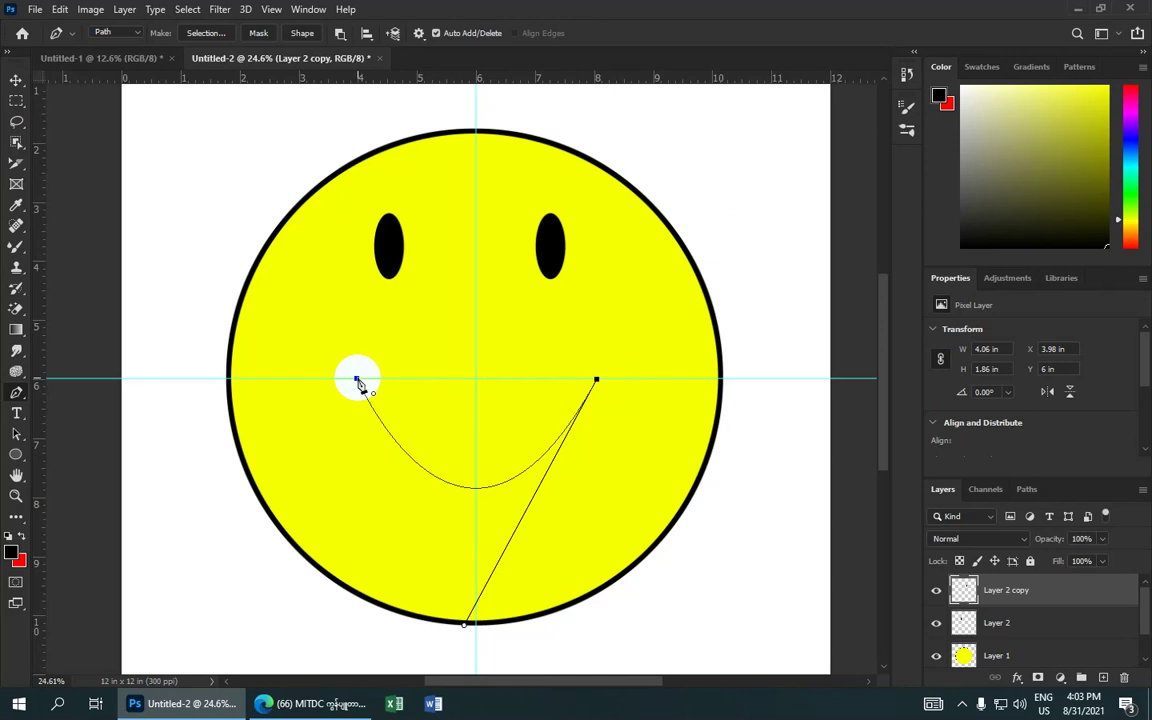
mouse_move(357, 380)
mouse_down()
mouse_move(287, 272)
mouse_move(205, 224)
mouse_up()
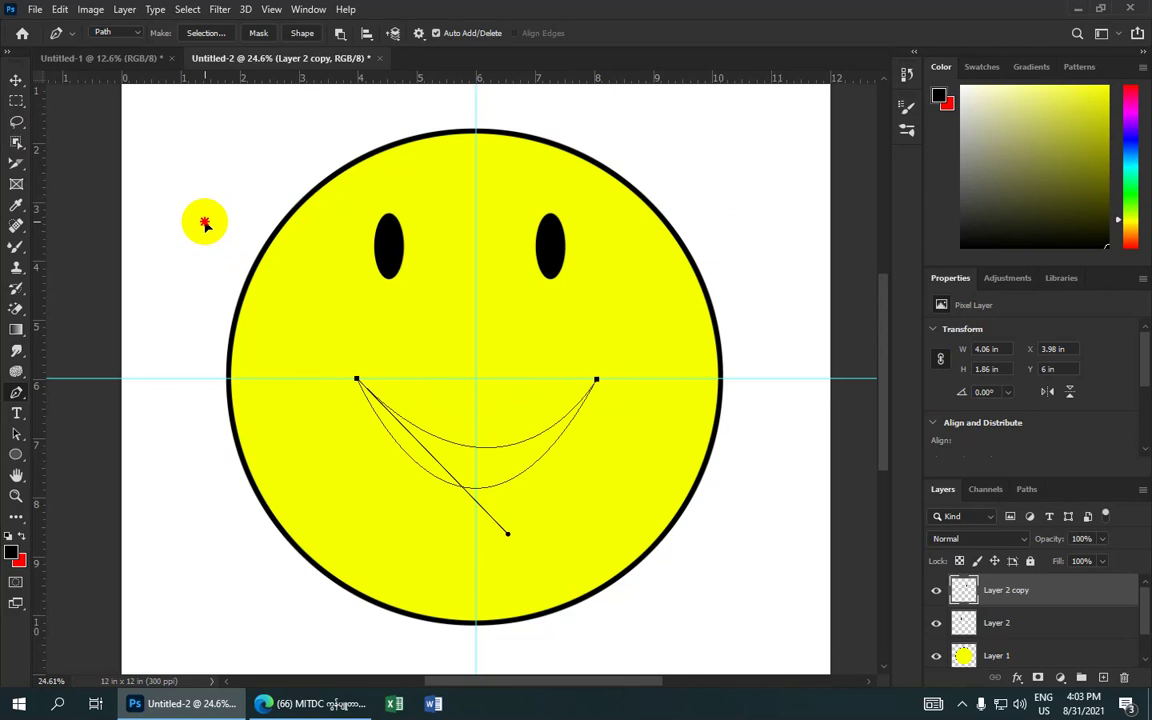
drag(205, 224, 230, 204)
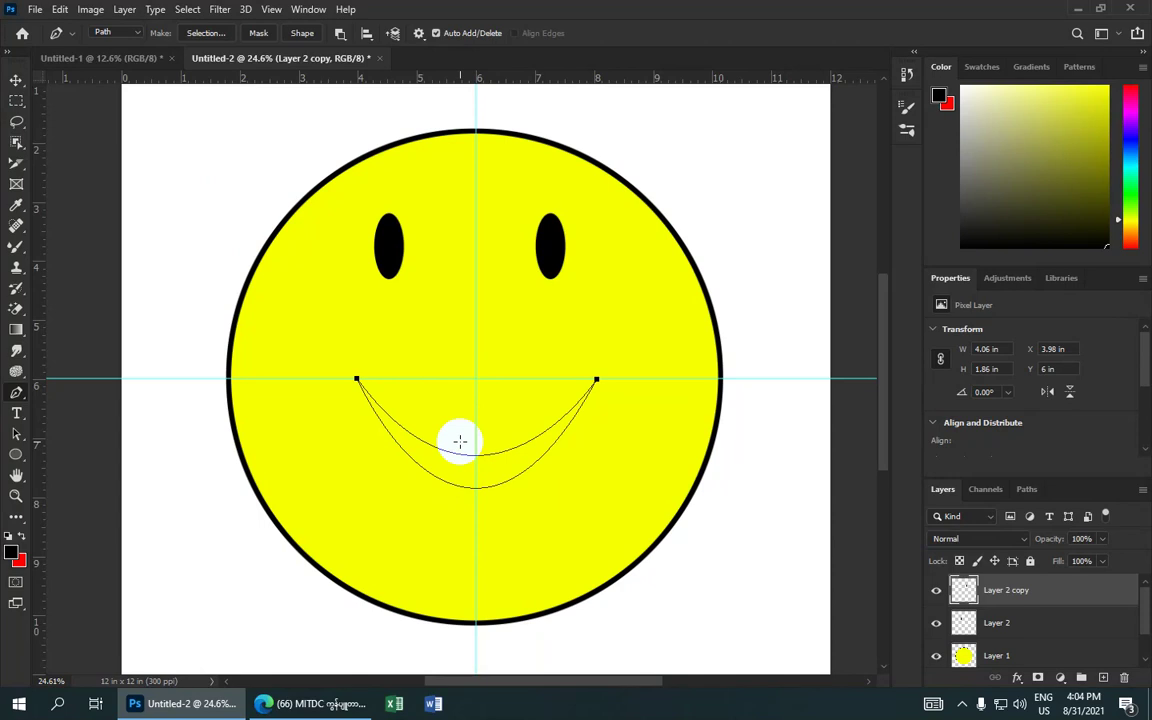
key(ctrl+Return)
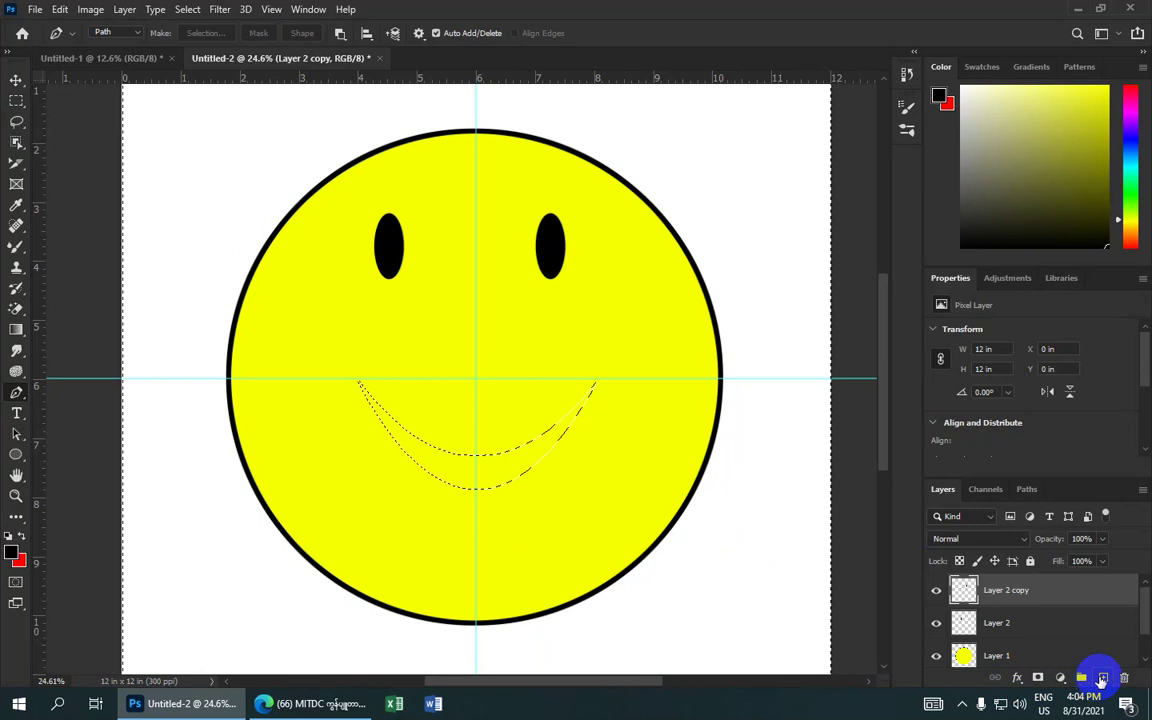
Add an empty Layer 3 at the top of the layer stack for the mouth
click(1102, 678)
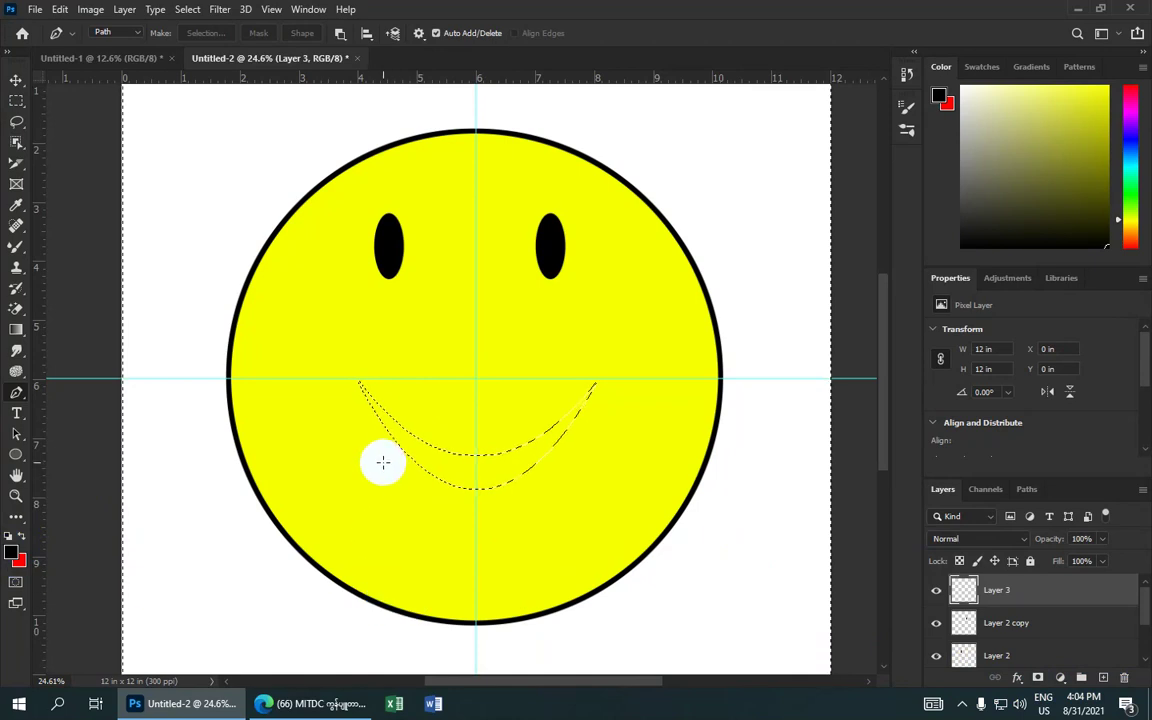
scroll(380, 460, down, 2)
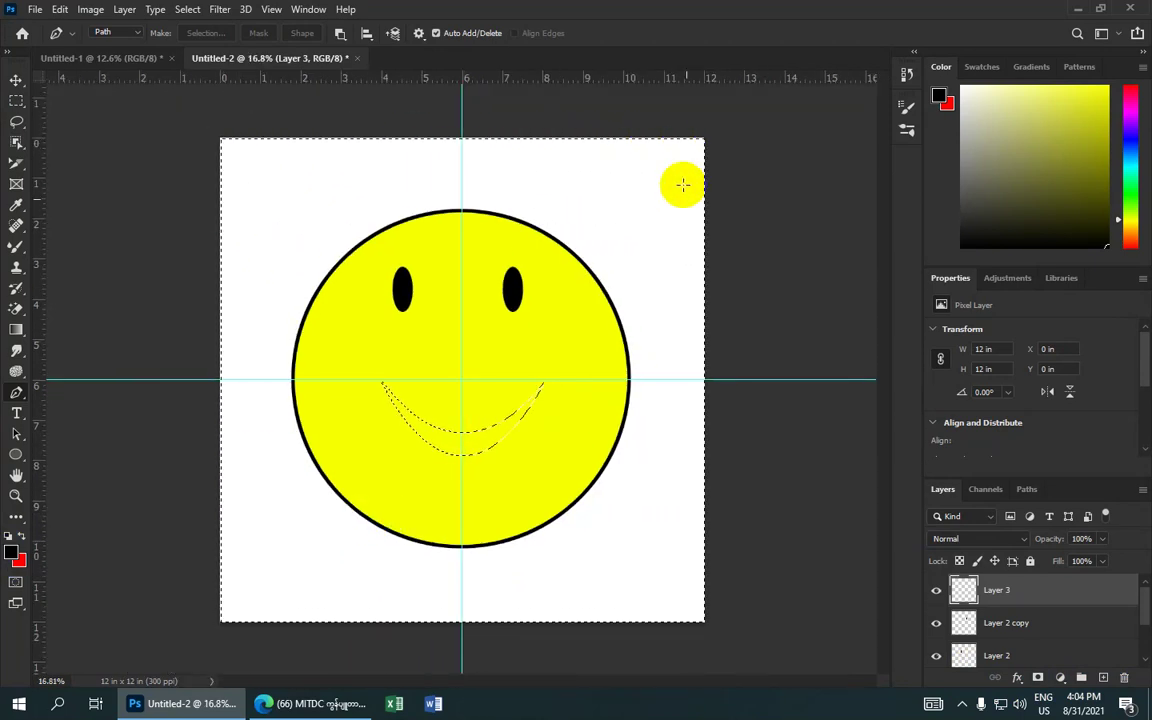
click(188, 9)
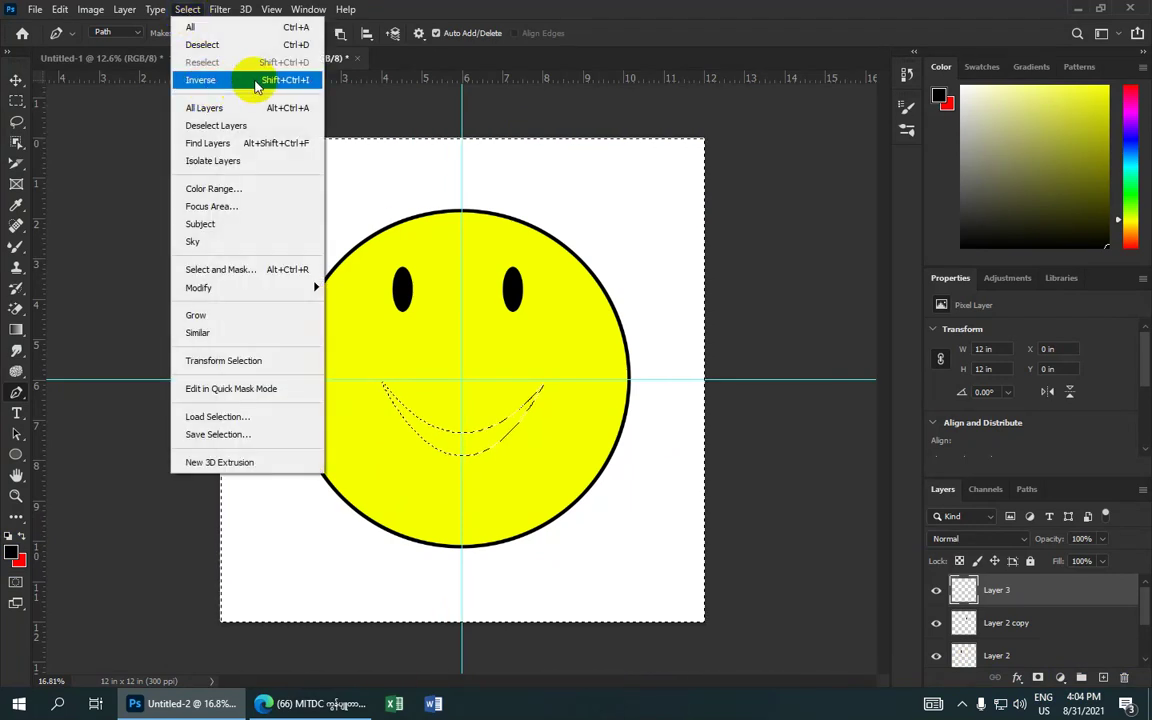
Invert the selection to isolate the mouth and fill it solid black on Layer 3
click(285, 80)
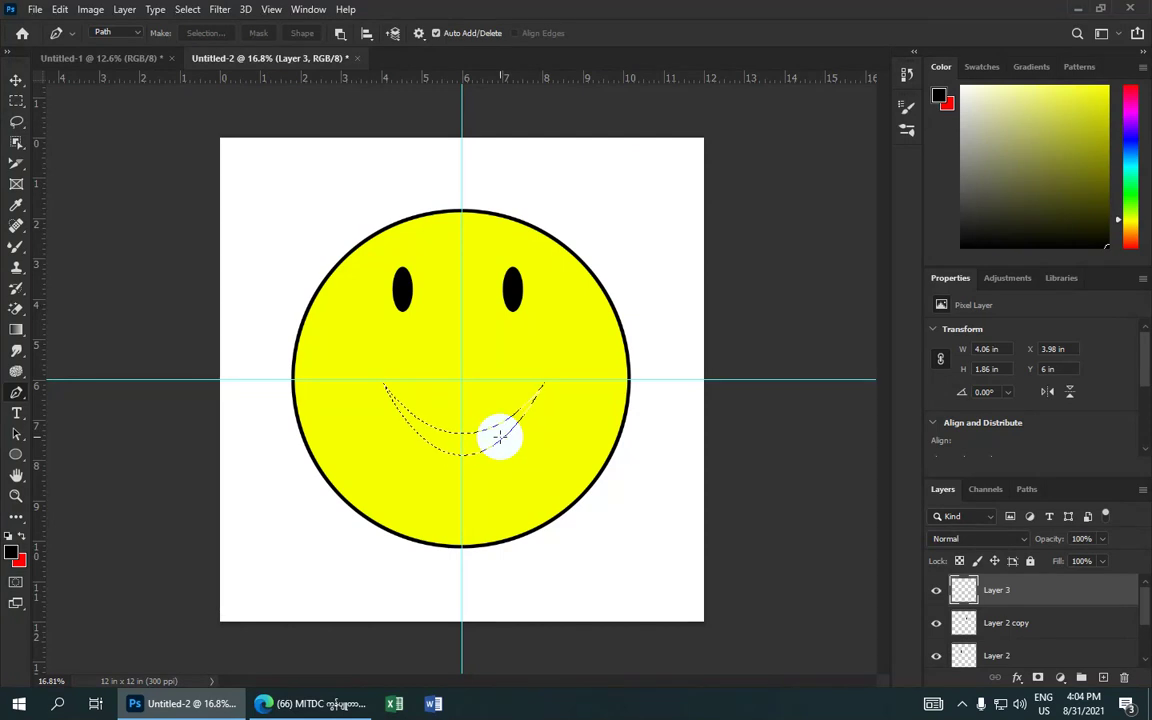
scroll(500, 440, up, 2)
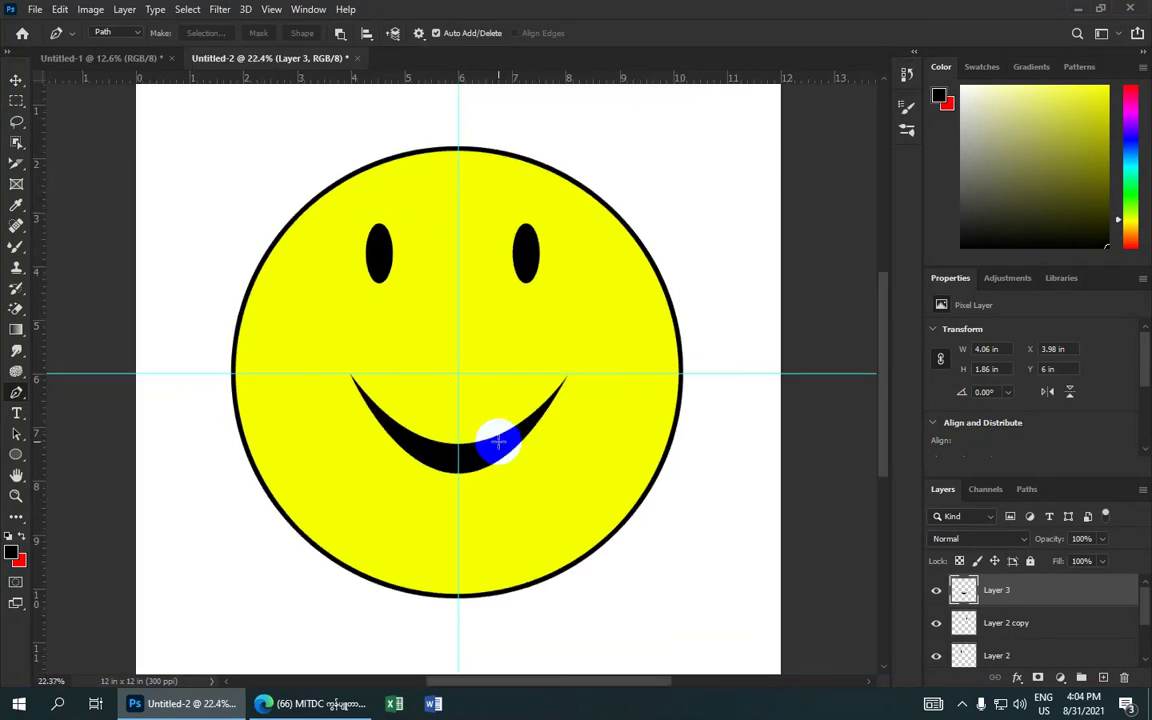
scroll(495, 445, down, 1)
scroll(490, 450, down, 1)
scroll(481, 455, down, 1)
scroll(481, 455, down, 1)
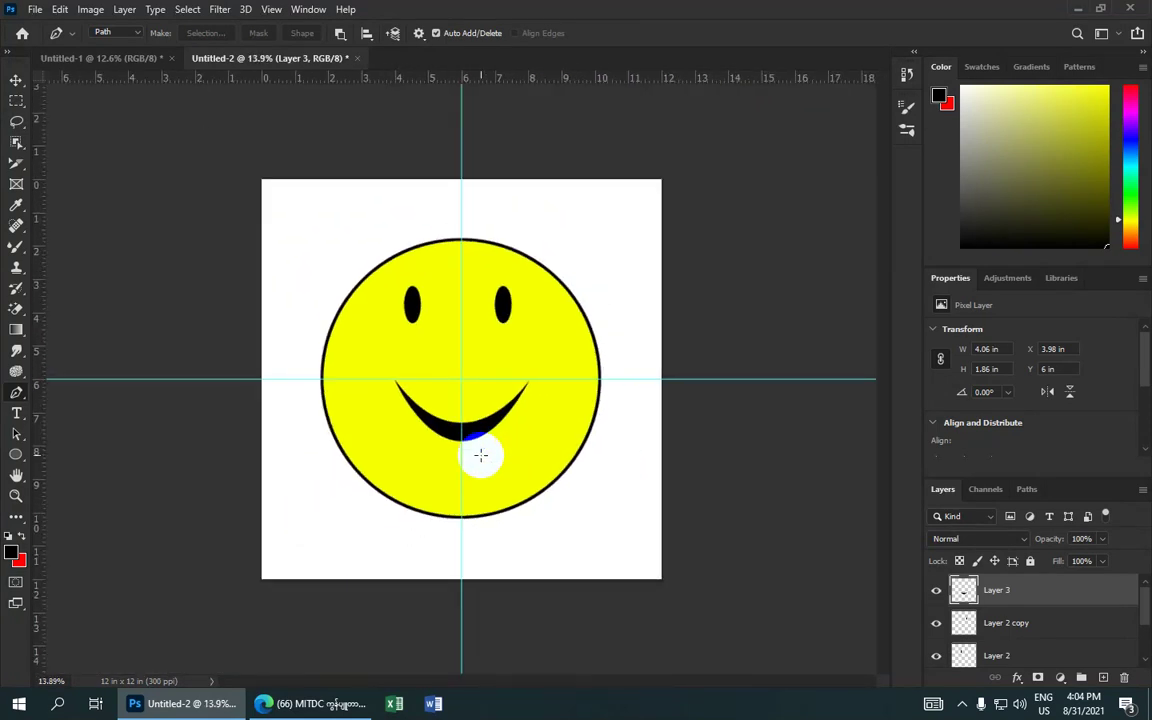
scroll(479, 454, down, 1)
scroll(480, 452, up, 1)
scroll(480, 445, up, 2)
scroll(480, 442, down, 1)
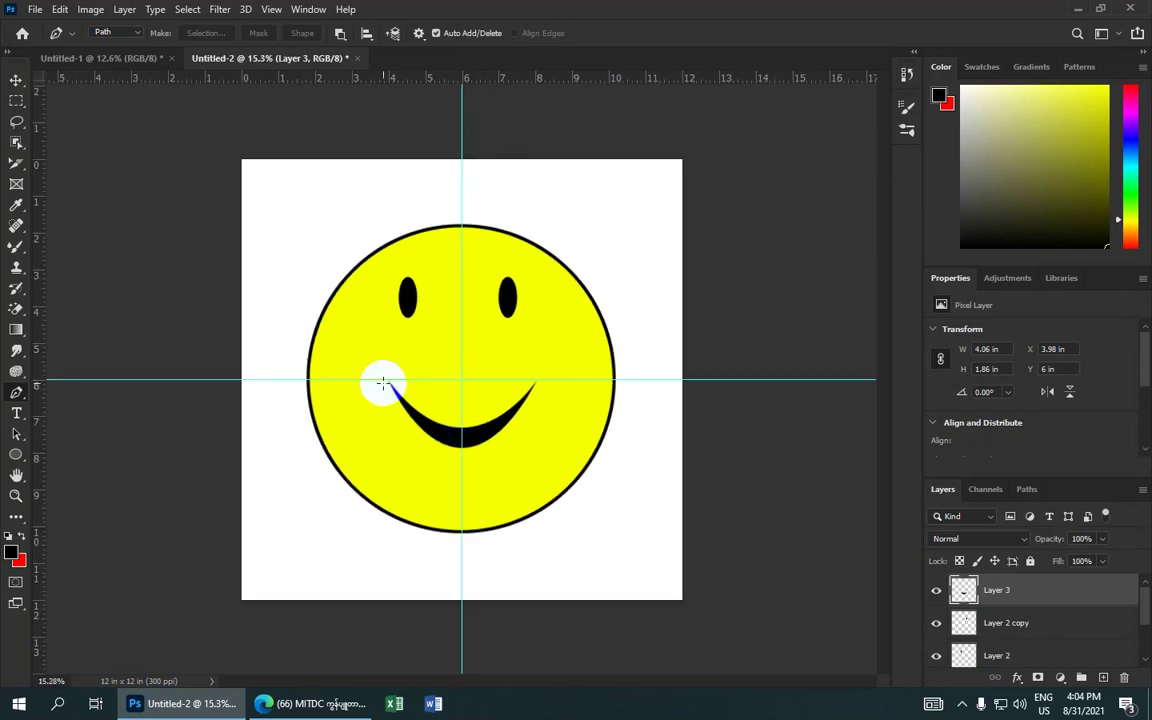
Type 'Smile' as a Bell MT 72 pt text layer above the mouth and select the word
click(16, 414)
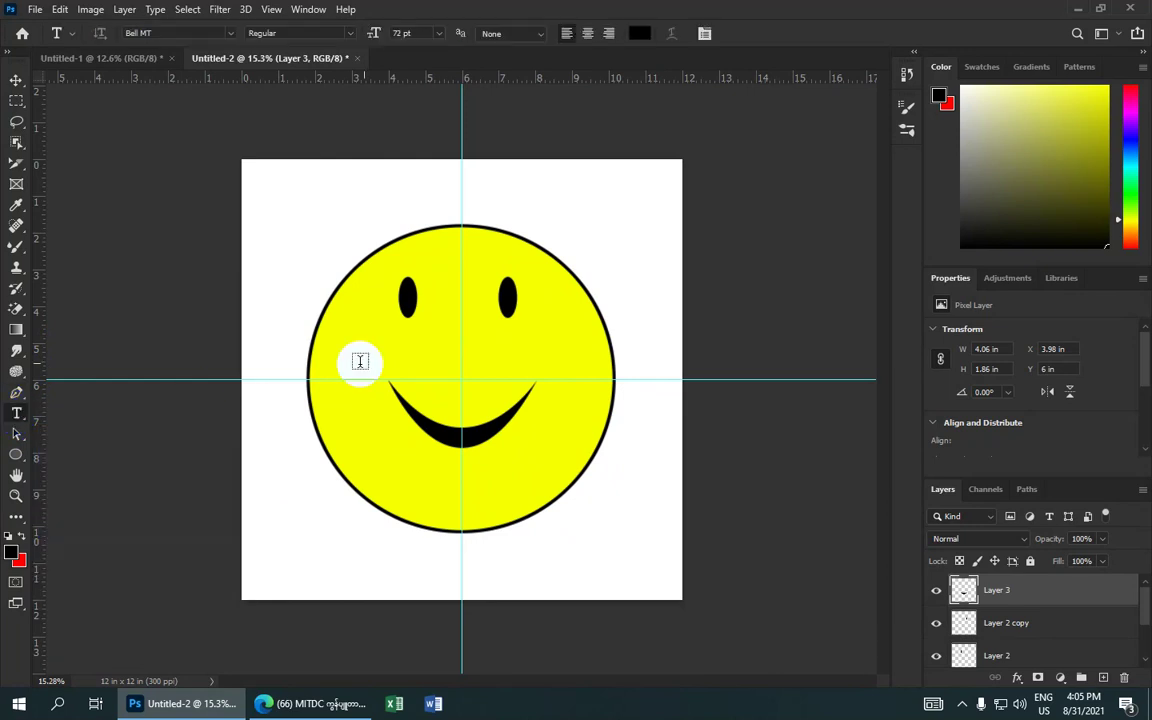
click(428, 370)
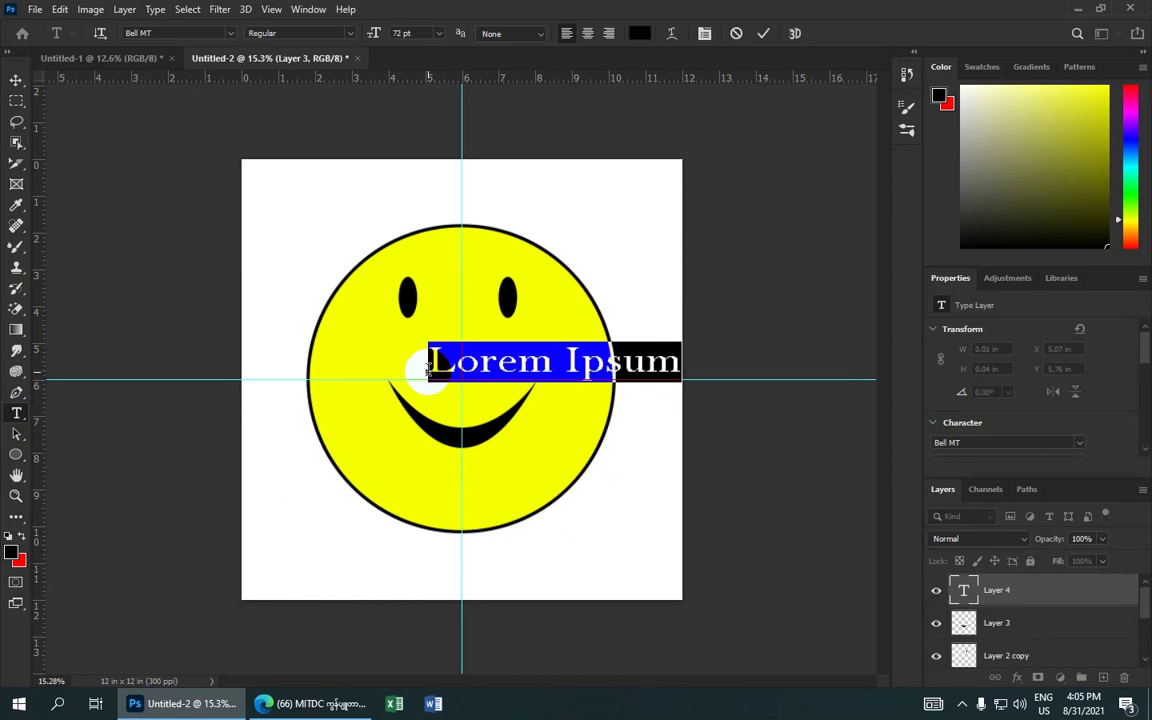
text(S)
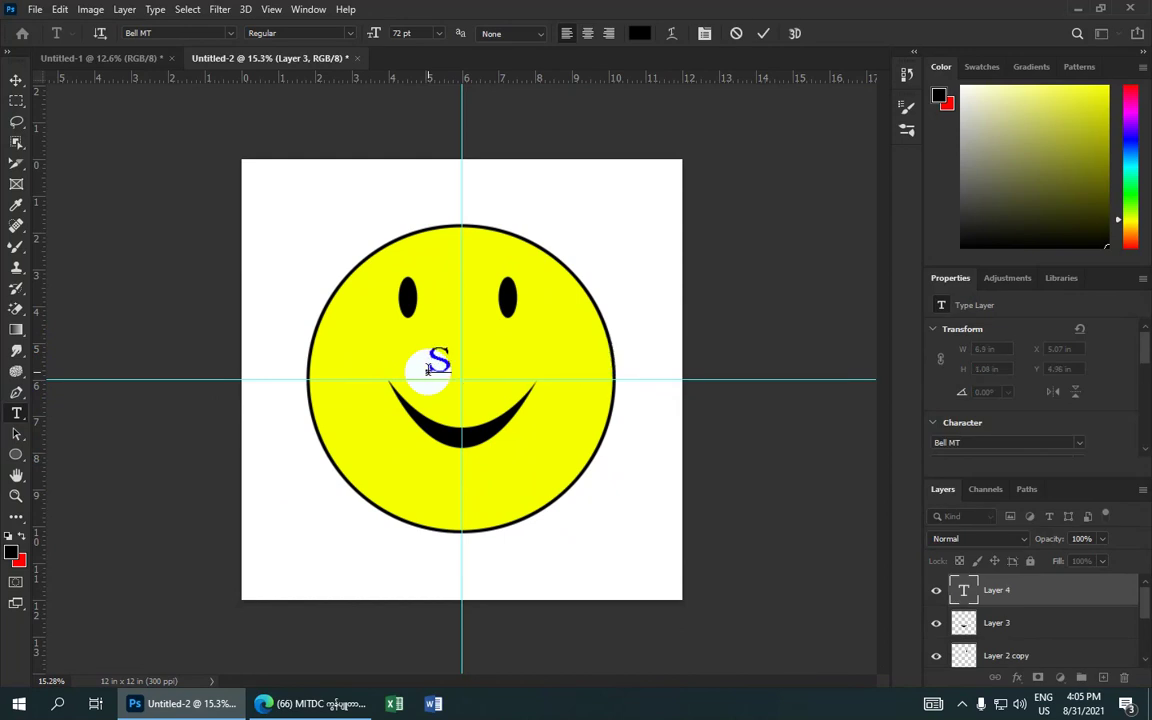
text(mile)
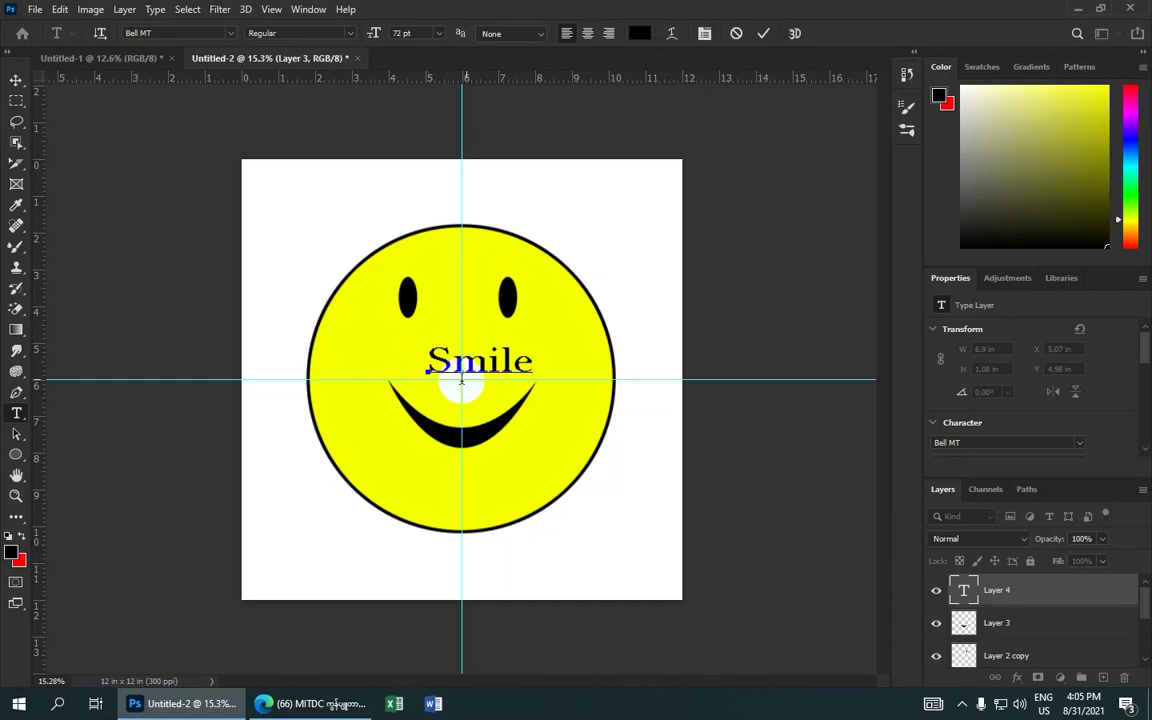
mouse_move(519, 366)
mouse_down()
mouse_move(533, 366)
mouse_move(427, 366)
mouse_up()
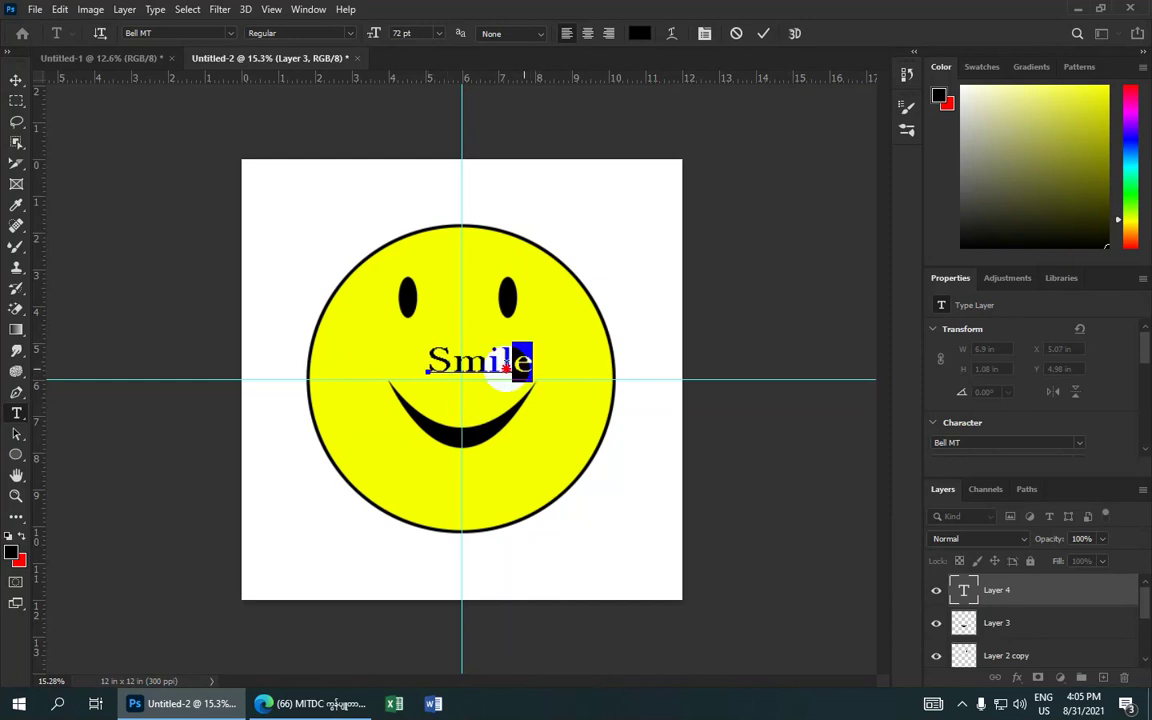
Set the Smile text's font to Clarendon Blk BT
click(229, 33)
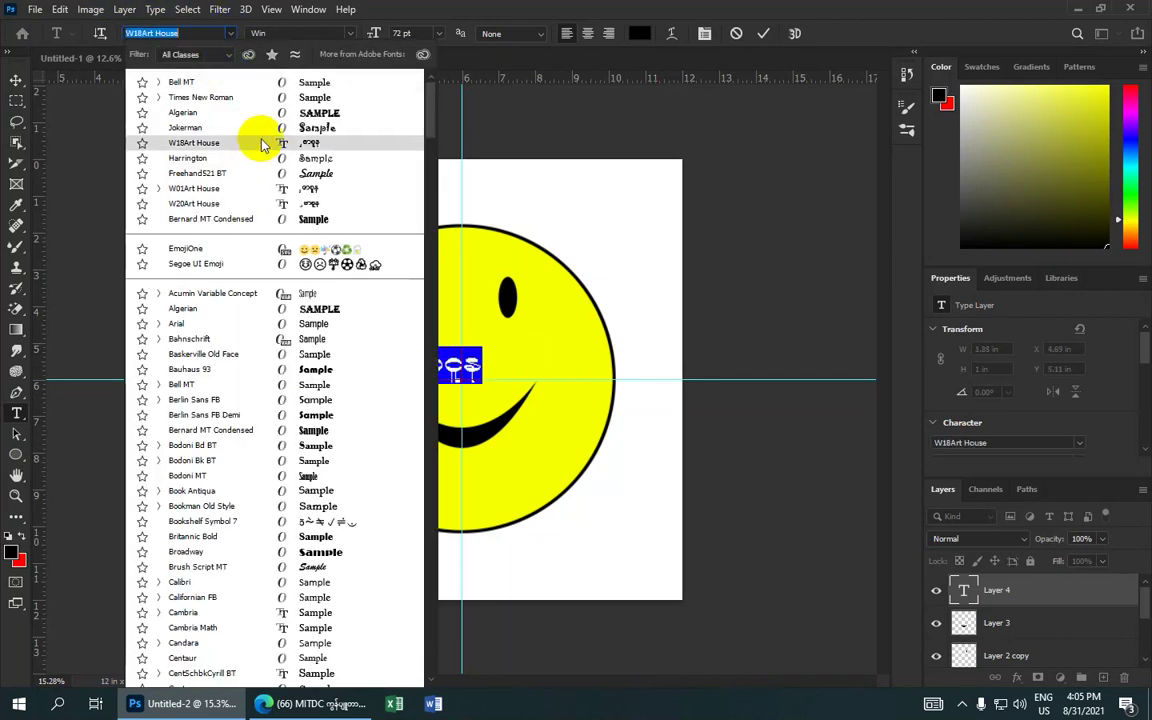
scroll(285, 145, down, 2)
scroll(290, 165, down, 2)
scroll(300, 180, down, 3)
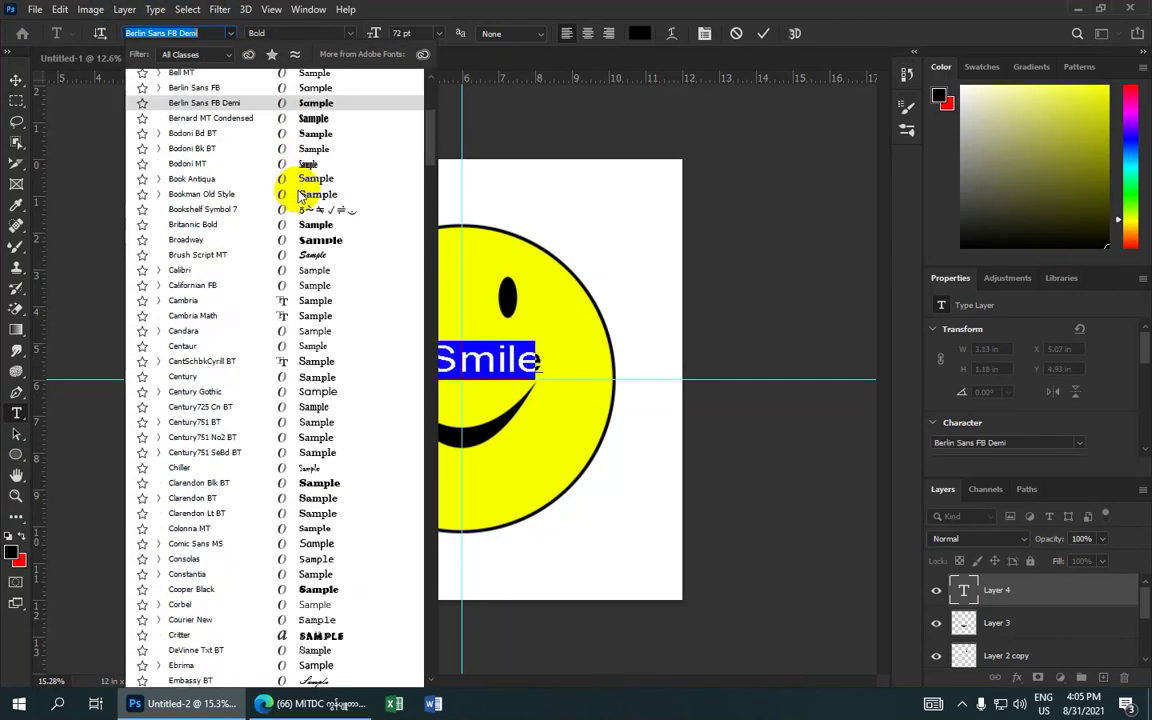
scroll(308, 205, down, 3)
scroll(306, 228, down, 3)
scroll(305, 238, down, 1)
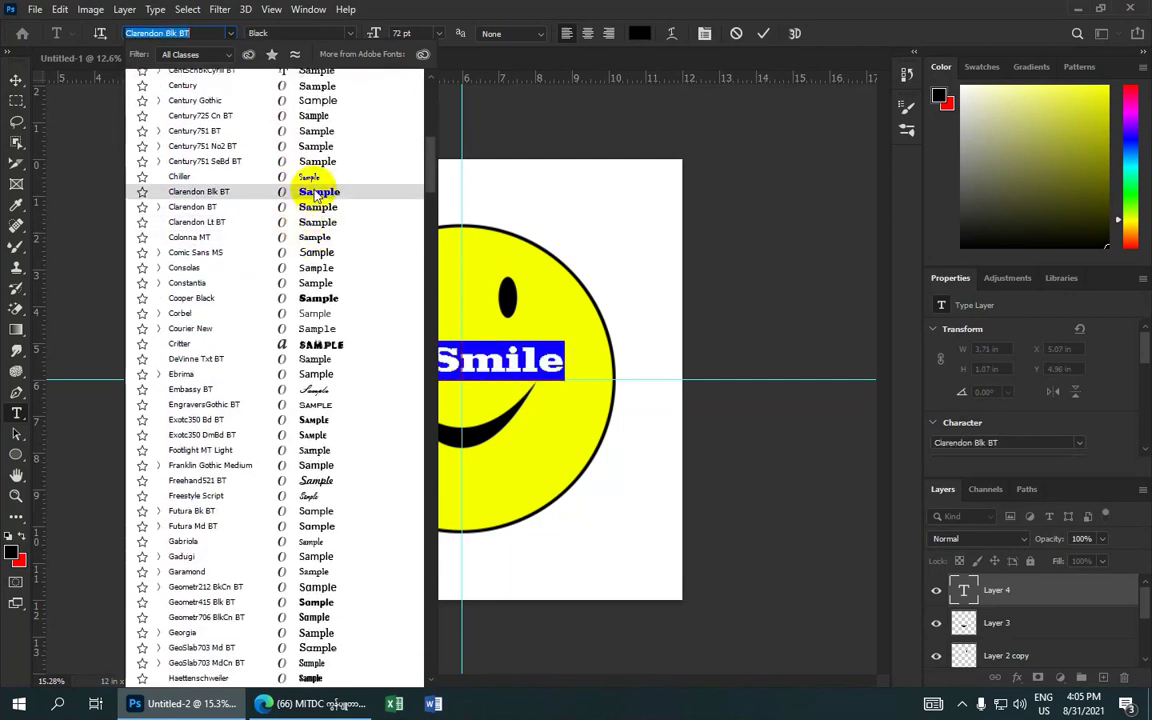
scroll(300, 300, down, 4)
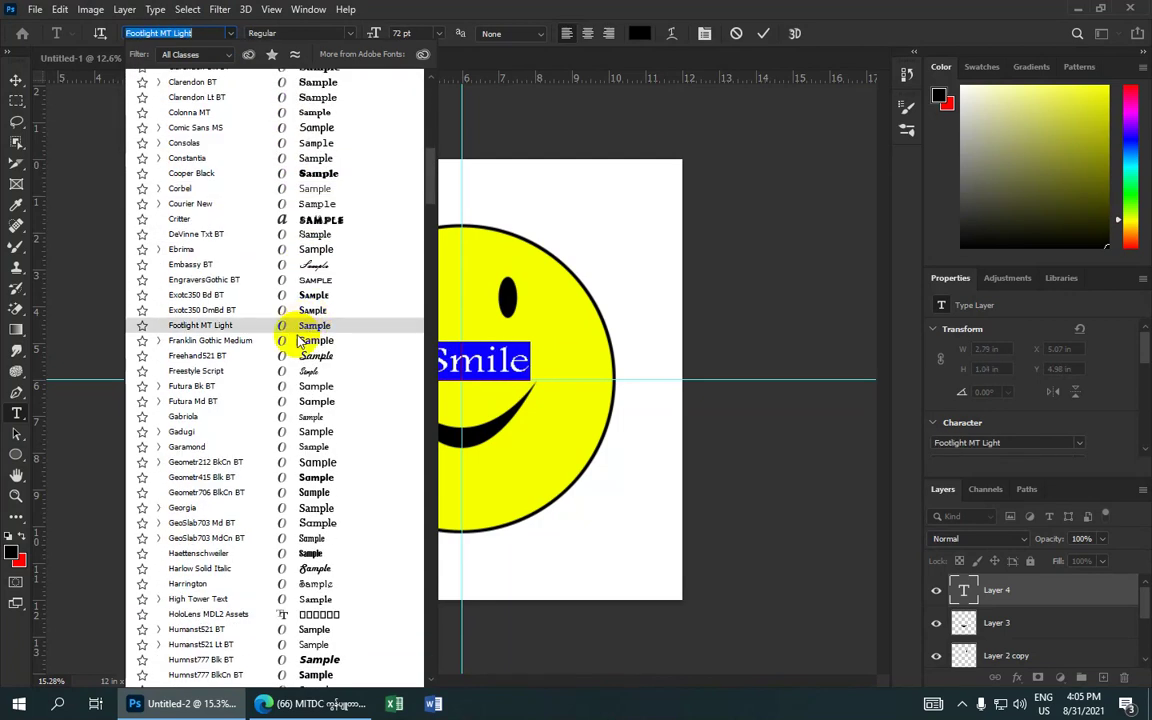
scroll(305, 340, down, 4)
scroll(308, 320, down, 1)
scroll(308, 310, up, 7)
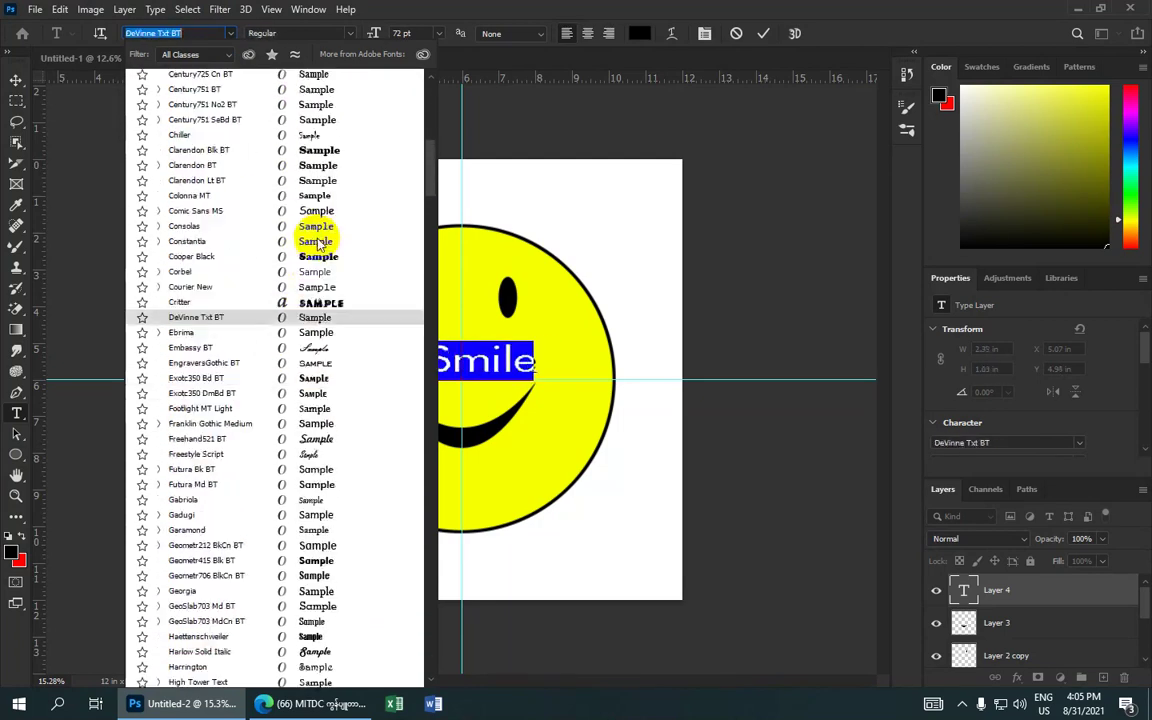
scroll(320, 250, up, 3)
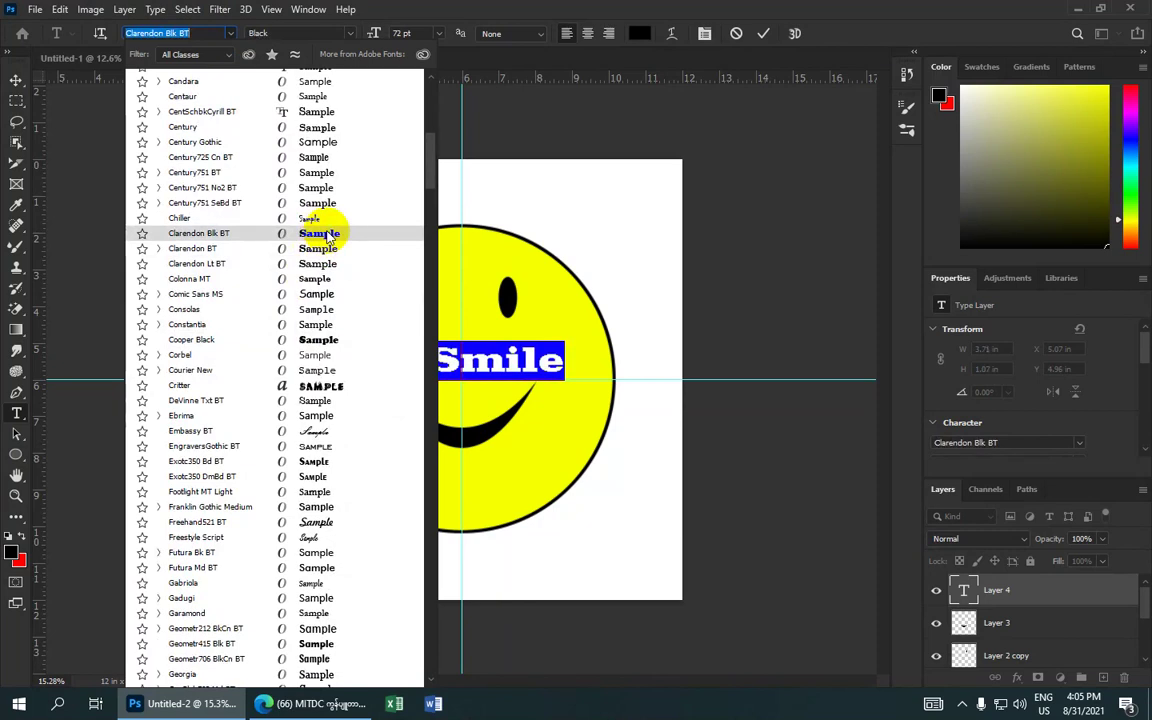
click(328, 235)
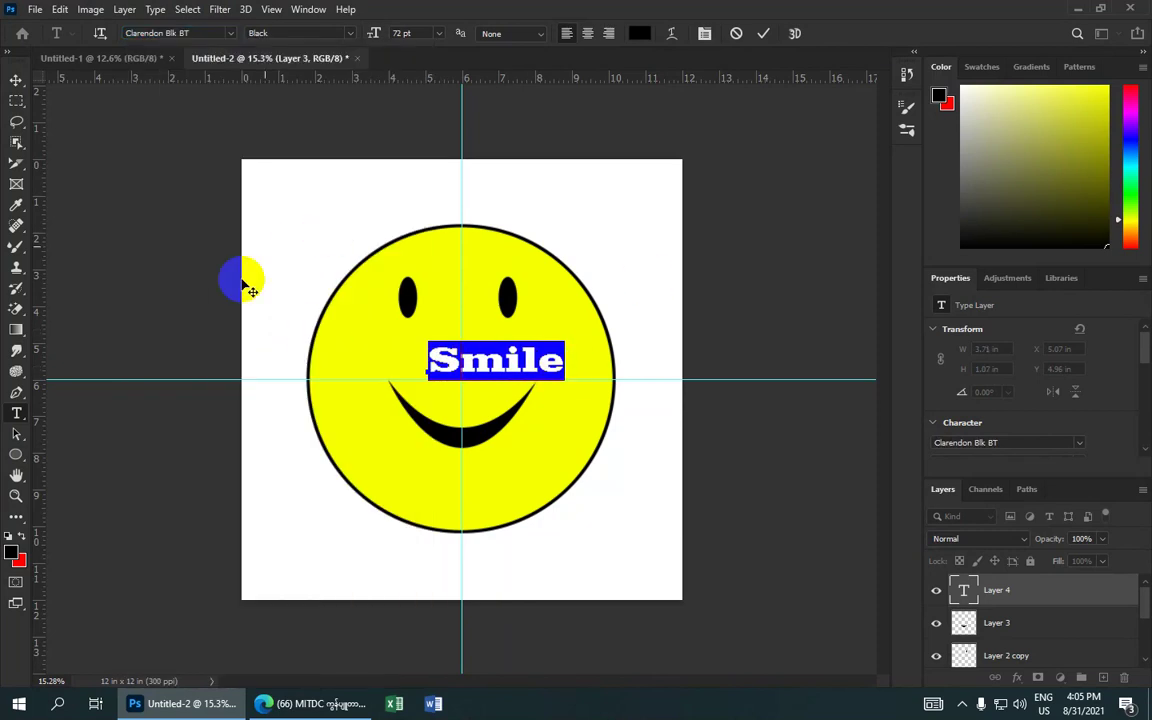
Colour the Smile text pink (#ff0084) and commit it
click(644, 37)
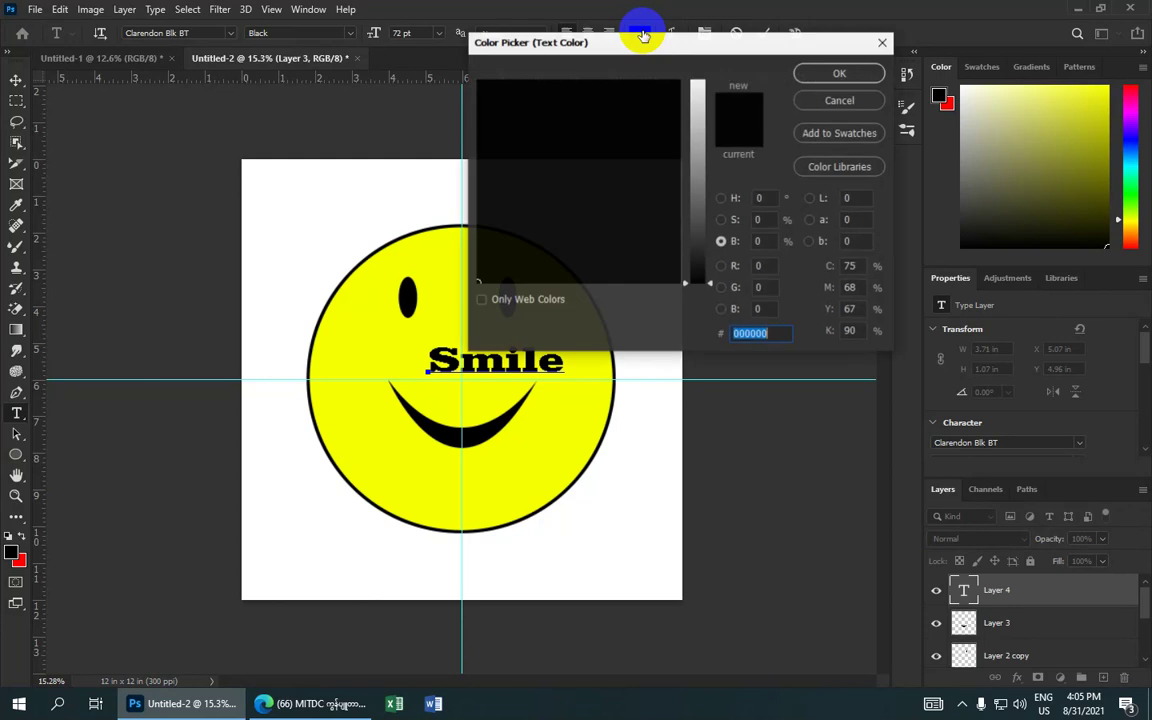
drag(697, 278, 694, 39)
drag(573, 148, 663, 55)
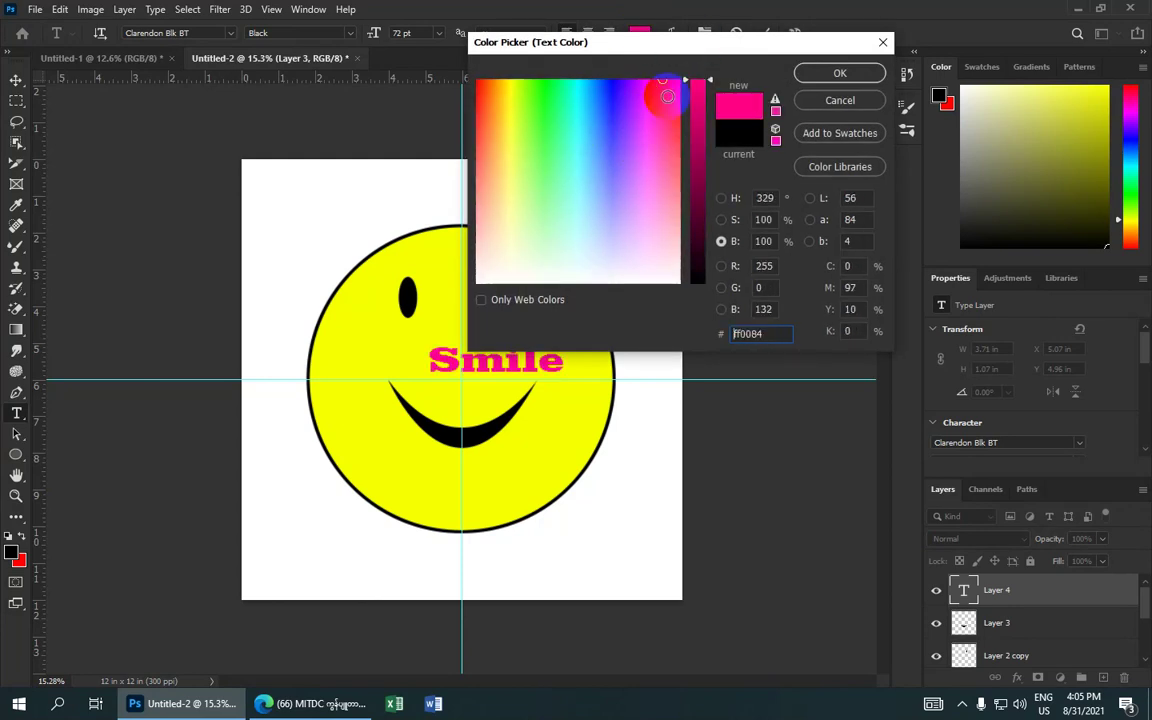
click(819, 73)
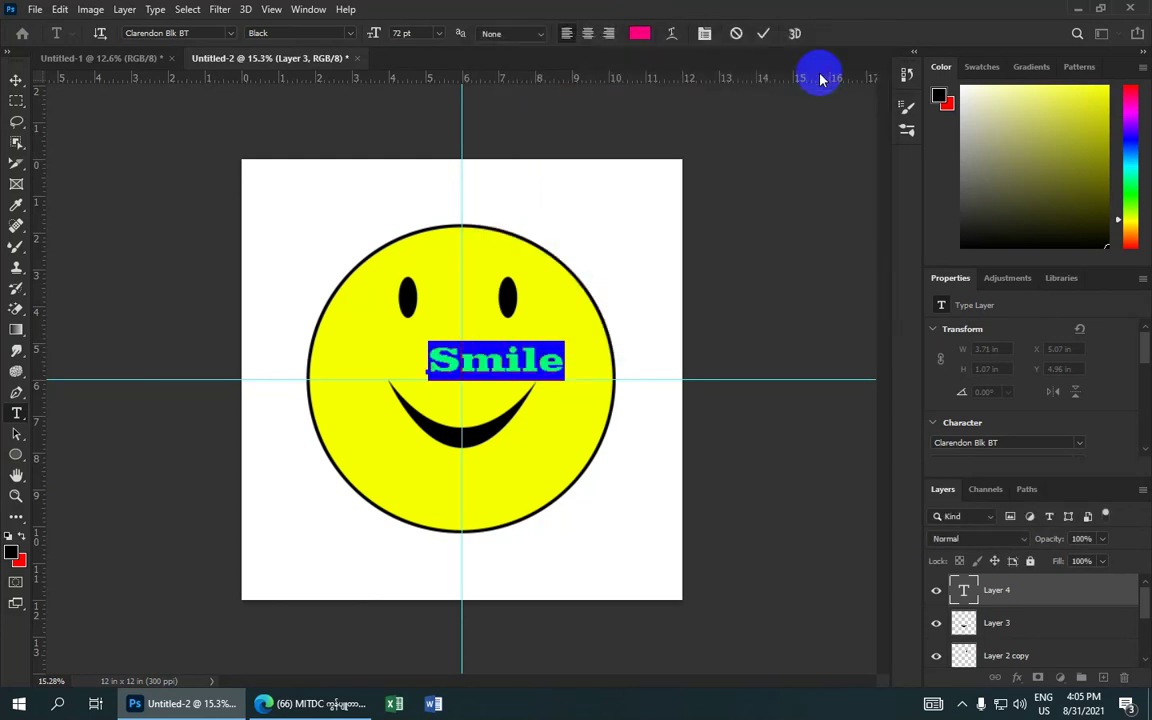
click(762, 36)
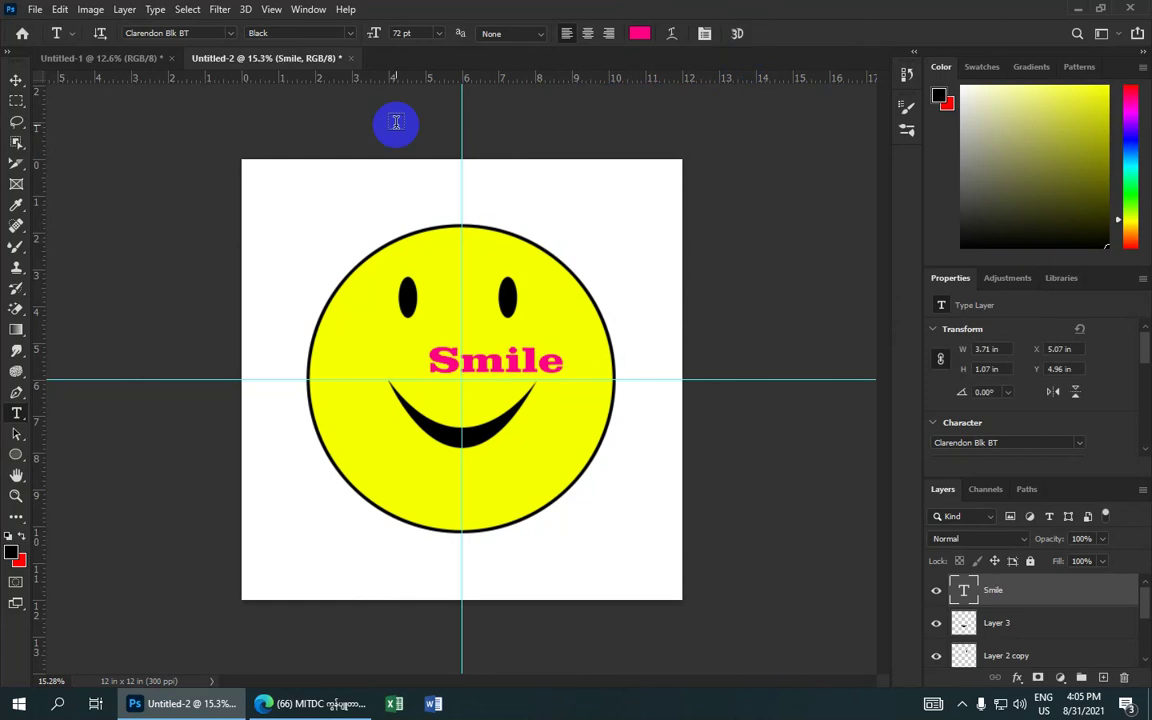
Move the Smile text left and rotate it to about -27.44°, tilted upward above the mouth
click(16, 80)
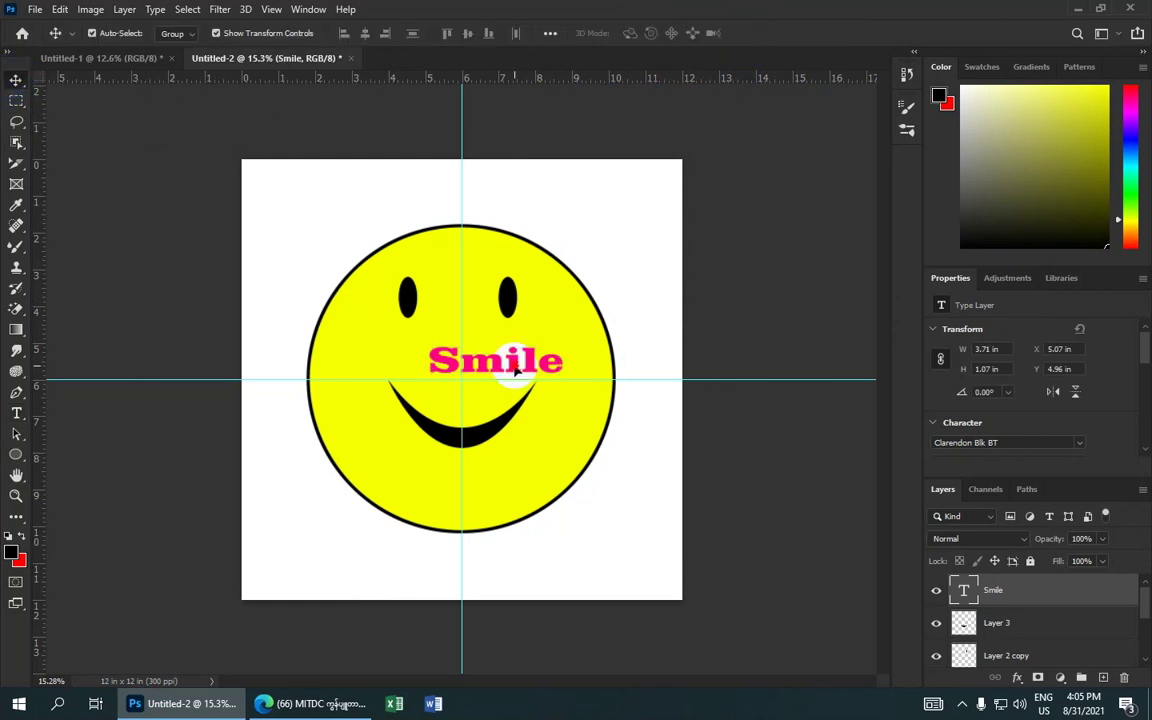
mouse_move(514, 362)
mouse_down()
mouse_move(476, 368)
mouse_move(479, 352)
mouse_up()
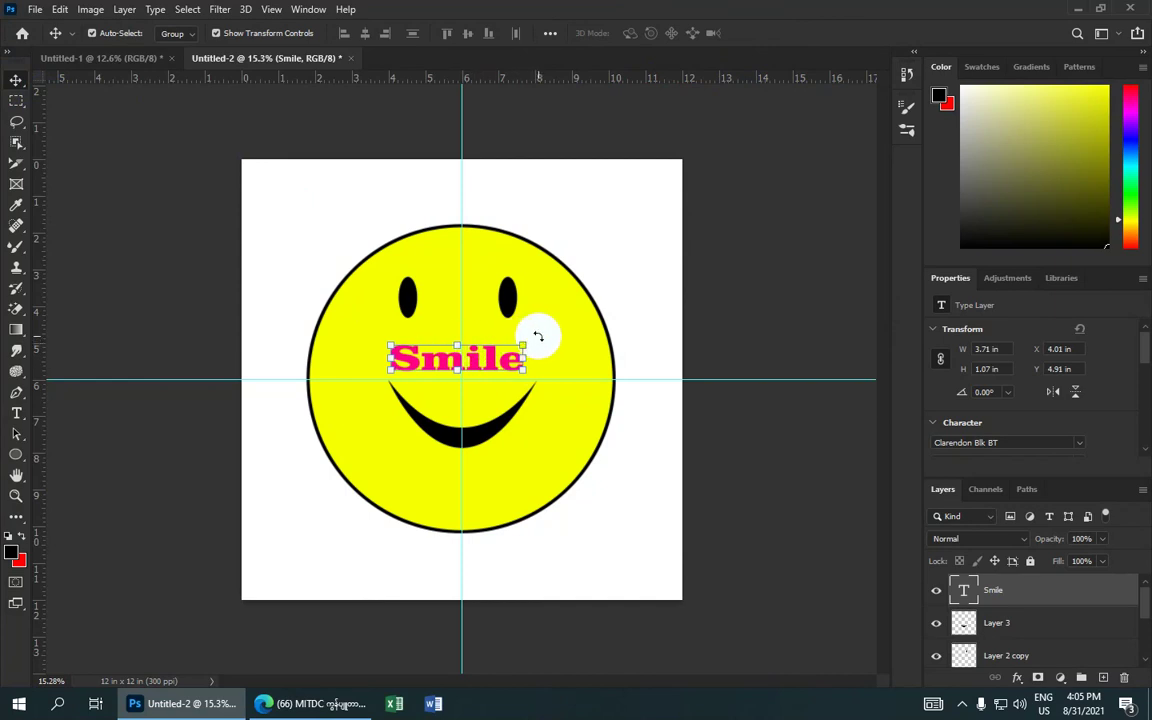
drag(538, 336, 532, 297)
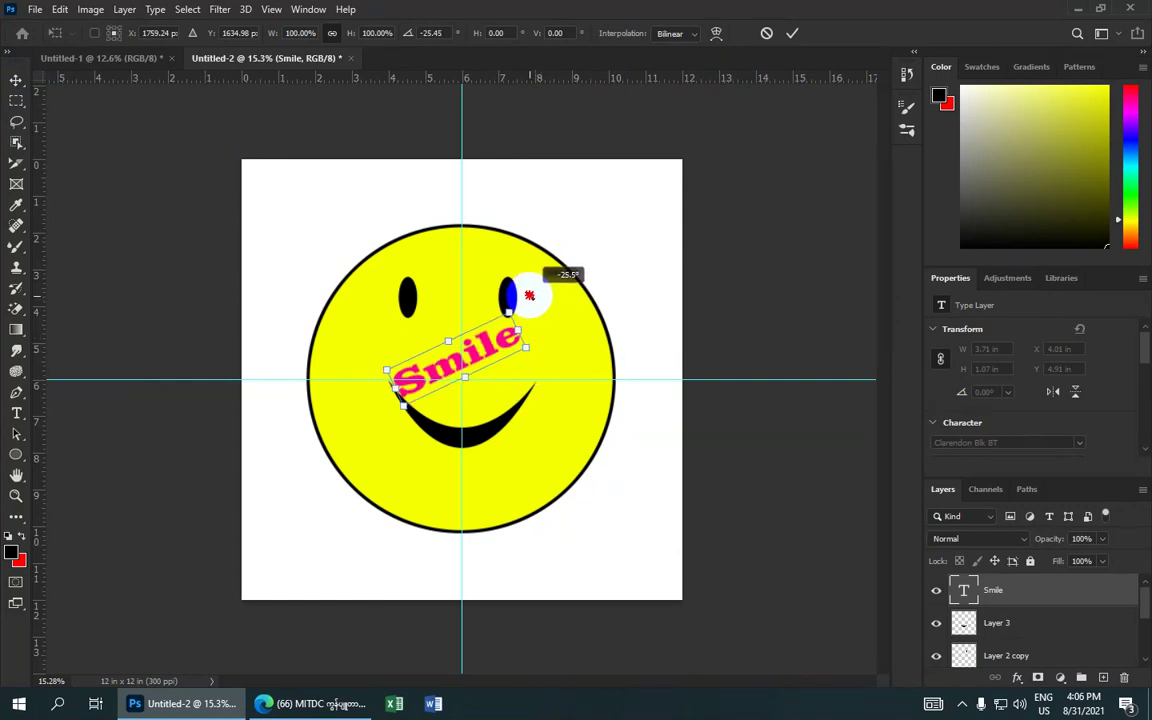
mouse_move(529, 295)
mouse_down()
mouse_move(514, 300)
mouse_move(508, 337)
mouse_up()
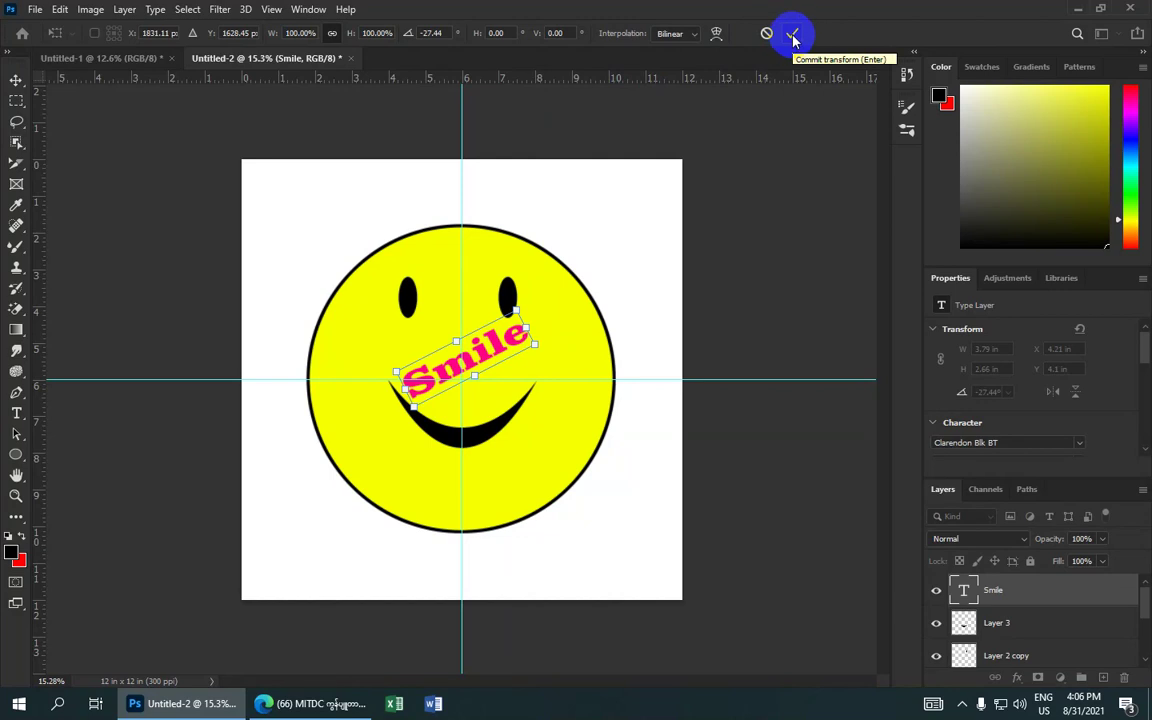
Apply the text rotation and deselect the Smile text layer
click(791, 36)
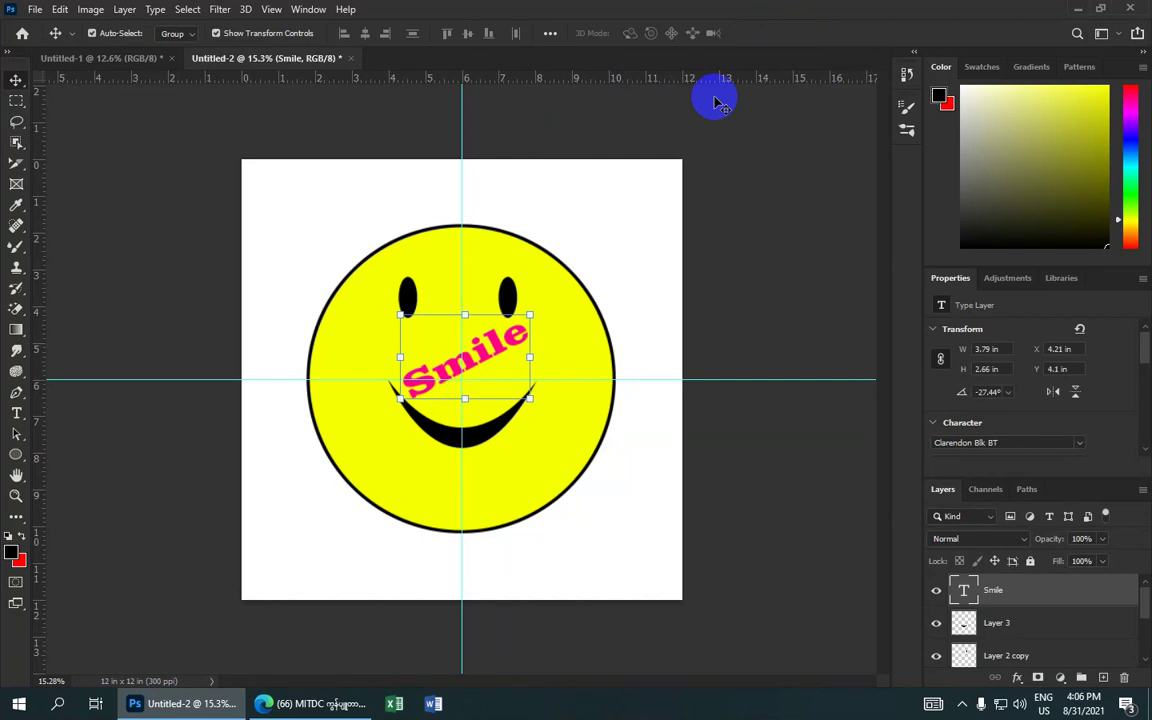
click(617, 308)
scroll(535, 355, down, 2)
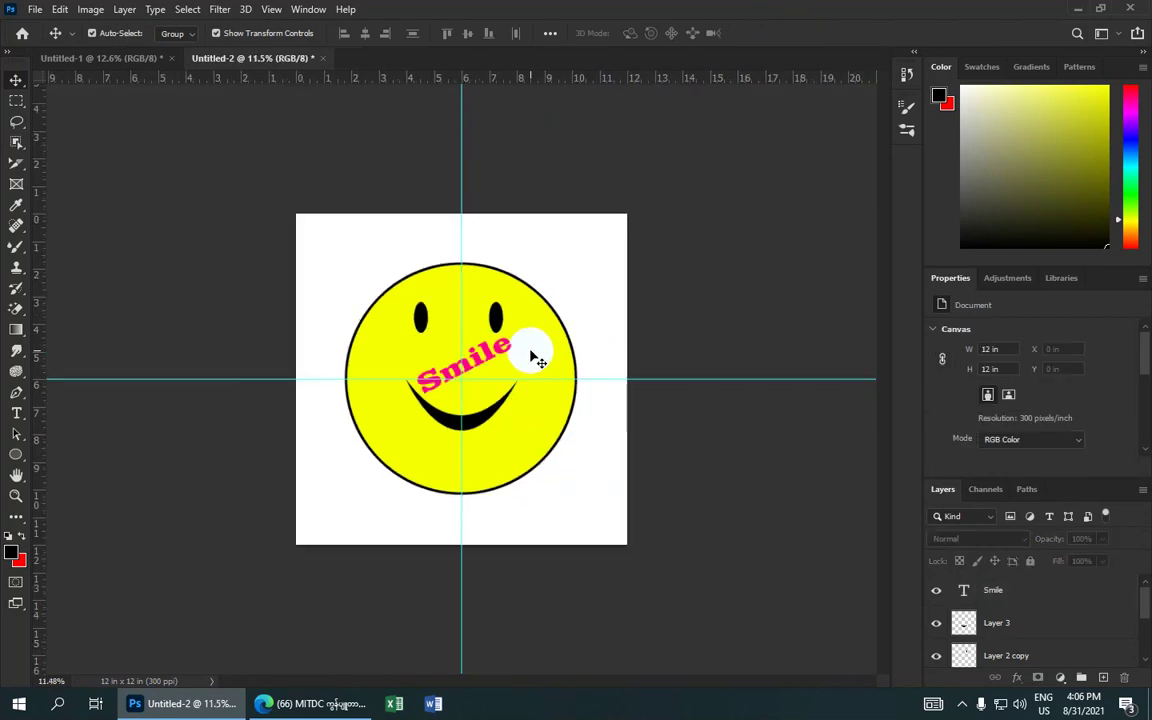
scroll(527, 365, down, 2)
scroll(455, 372, up, 3)
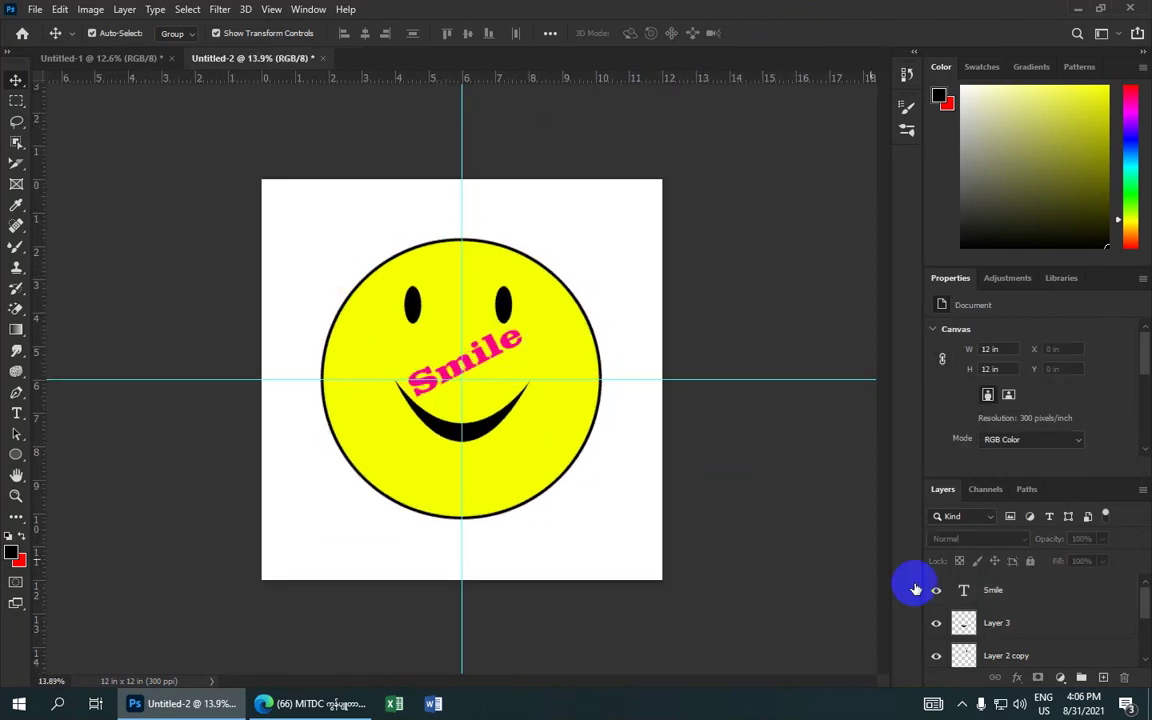
scroll(1015, 630, down, 5)
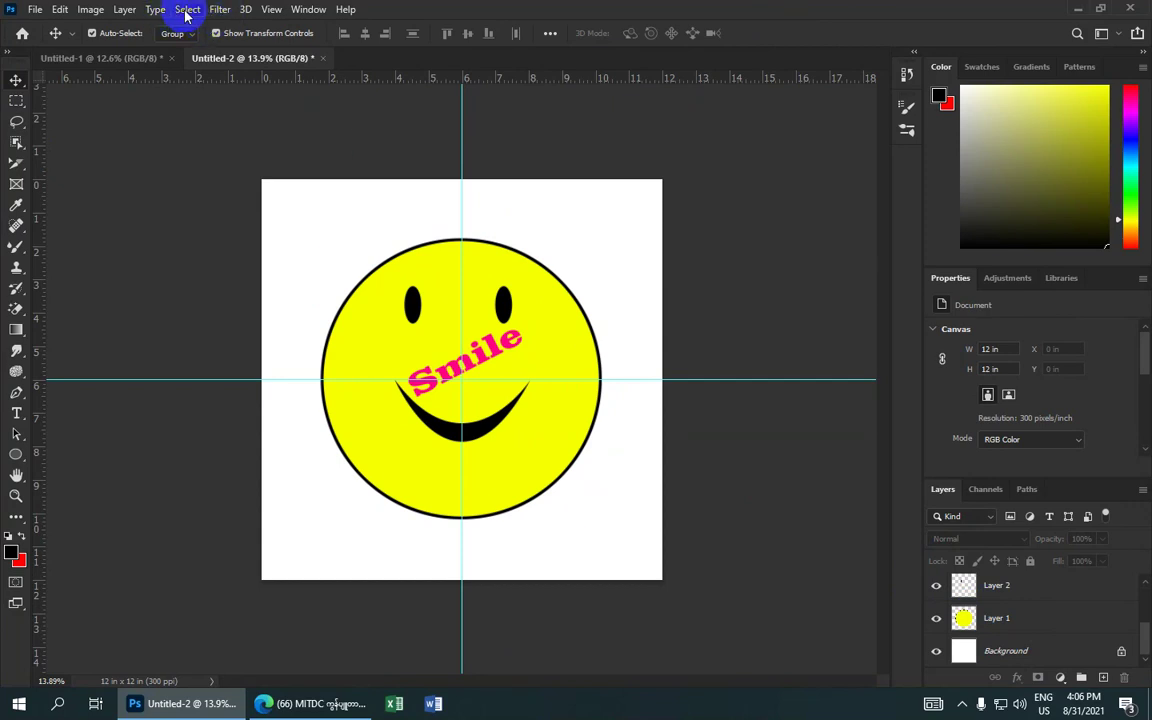
Flatten the image with Layer > Flatten Image into one Background layer
click(124, 10)
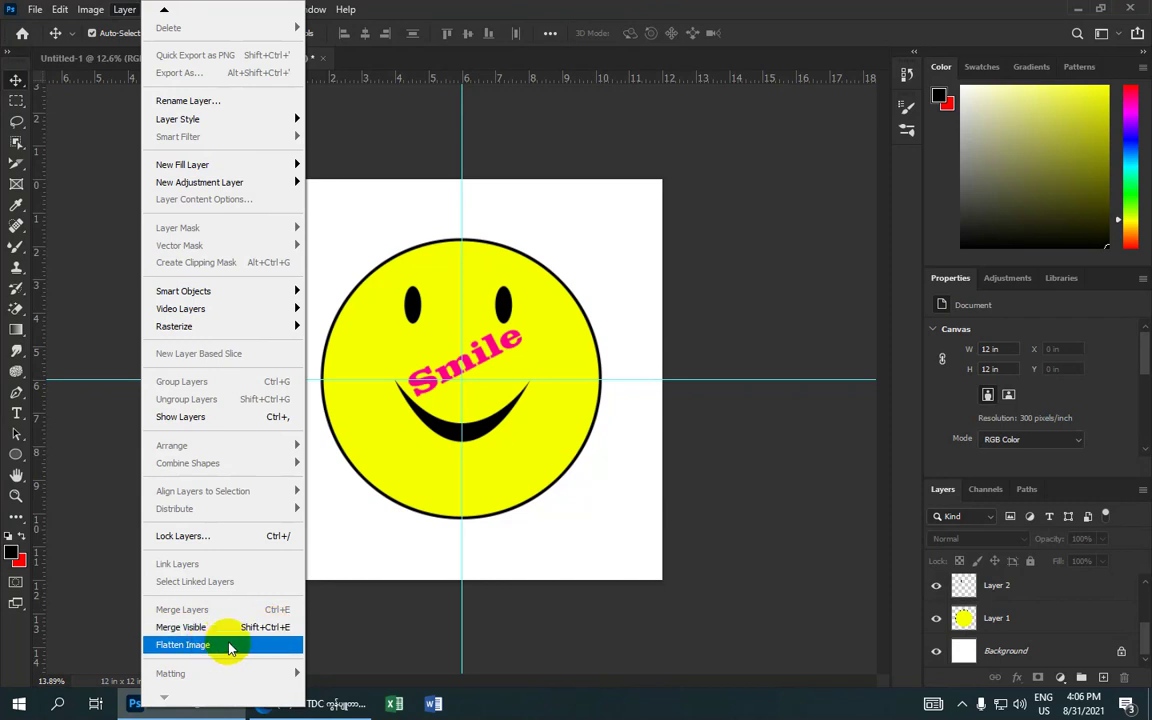
click(229, 646)
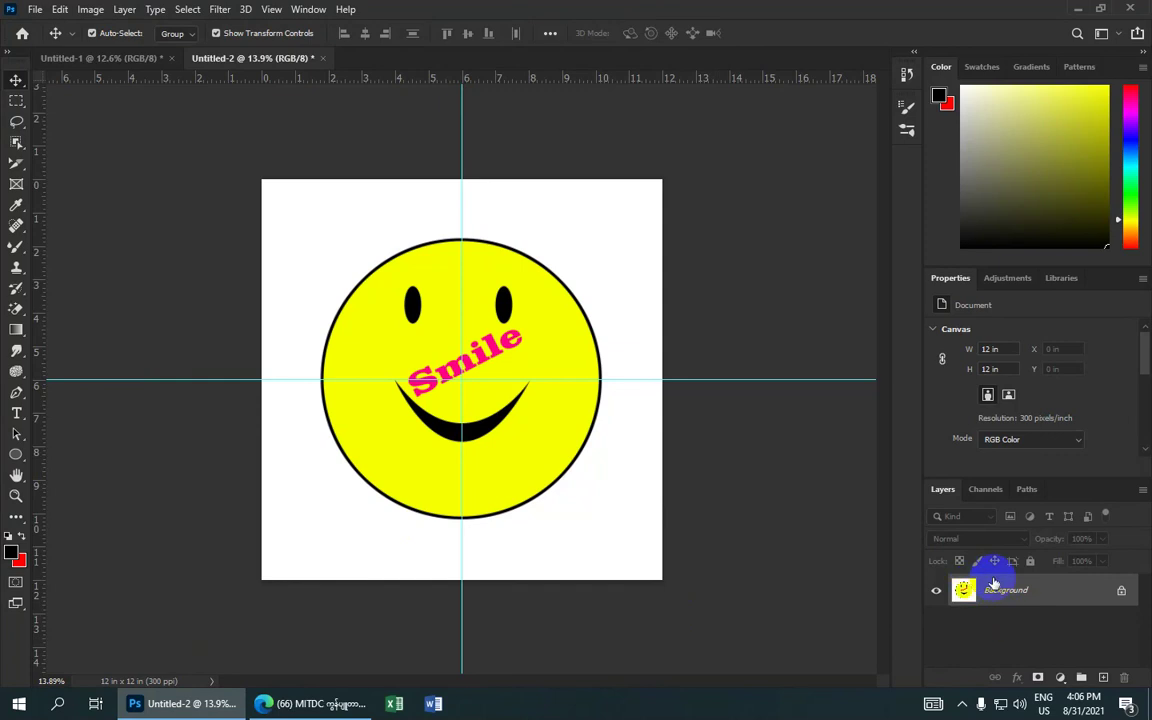
scroll(496, 376, up, 1)
scroll(490, 378, down, 2)
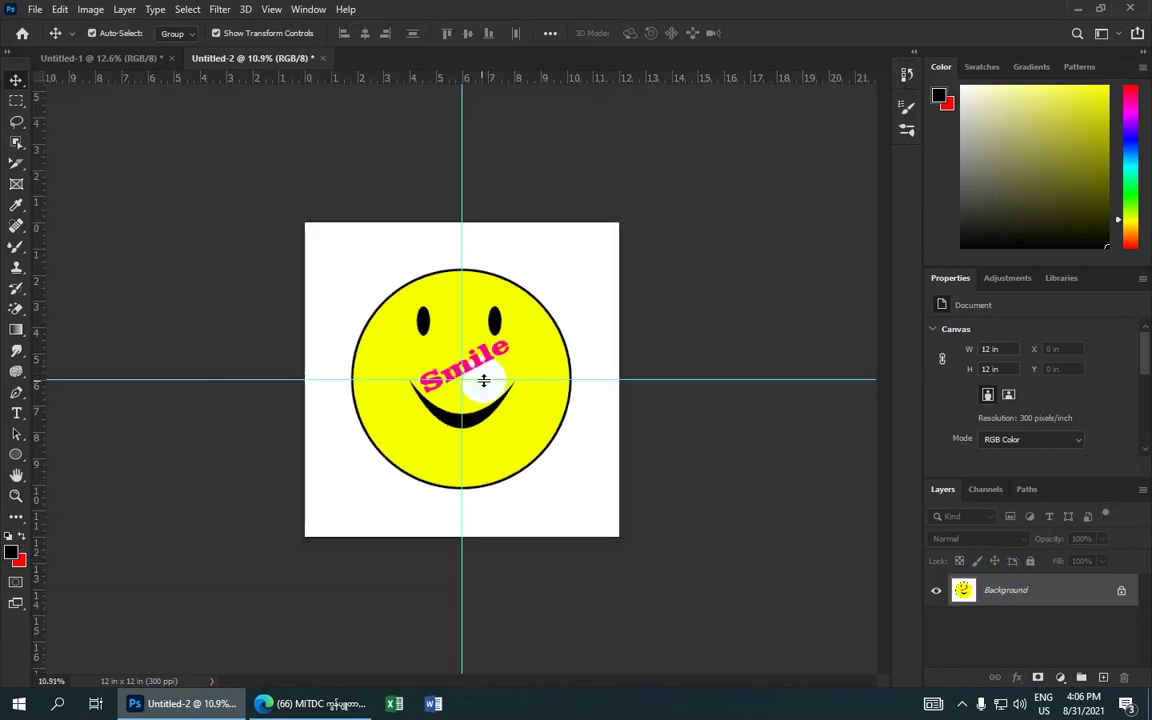
scroll(510, 370, up, 1)
scroll(560, 373, up, 2)
scroll(540, 360, down, 1)
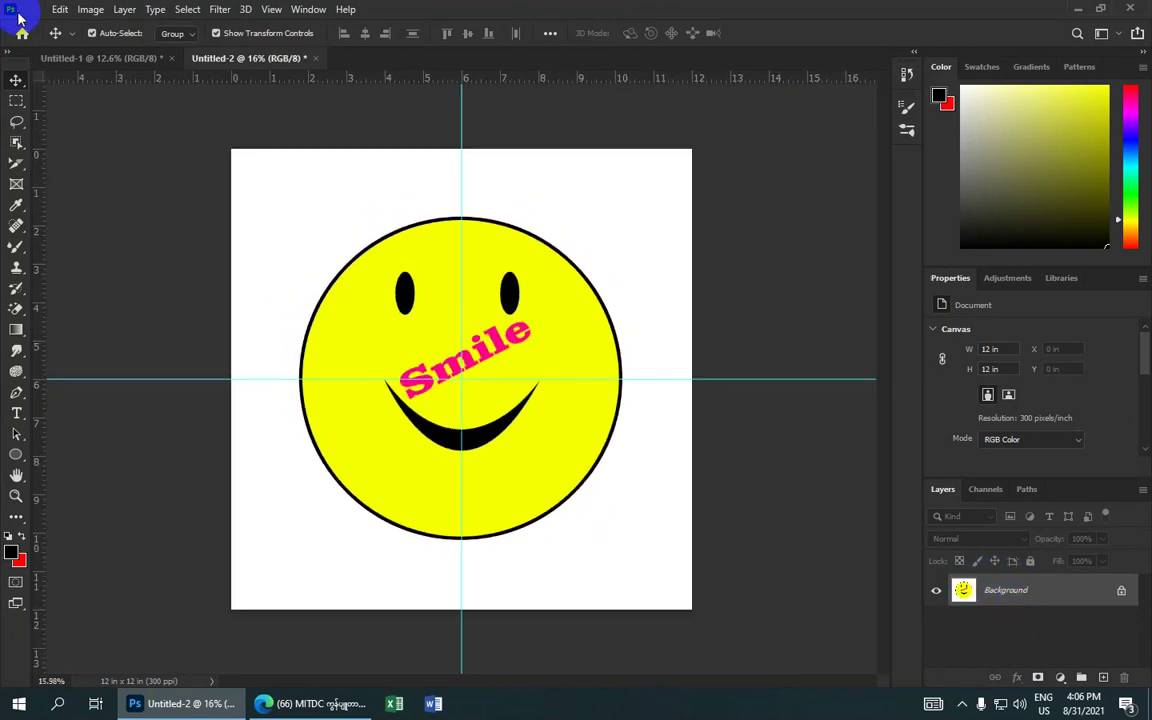
Save the image to the Desktop as Smile.jpg, JPEG quality 12, progressive
click(34, 10)
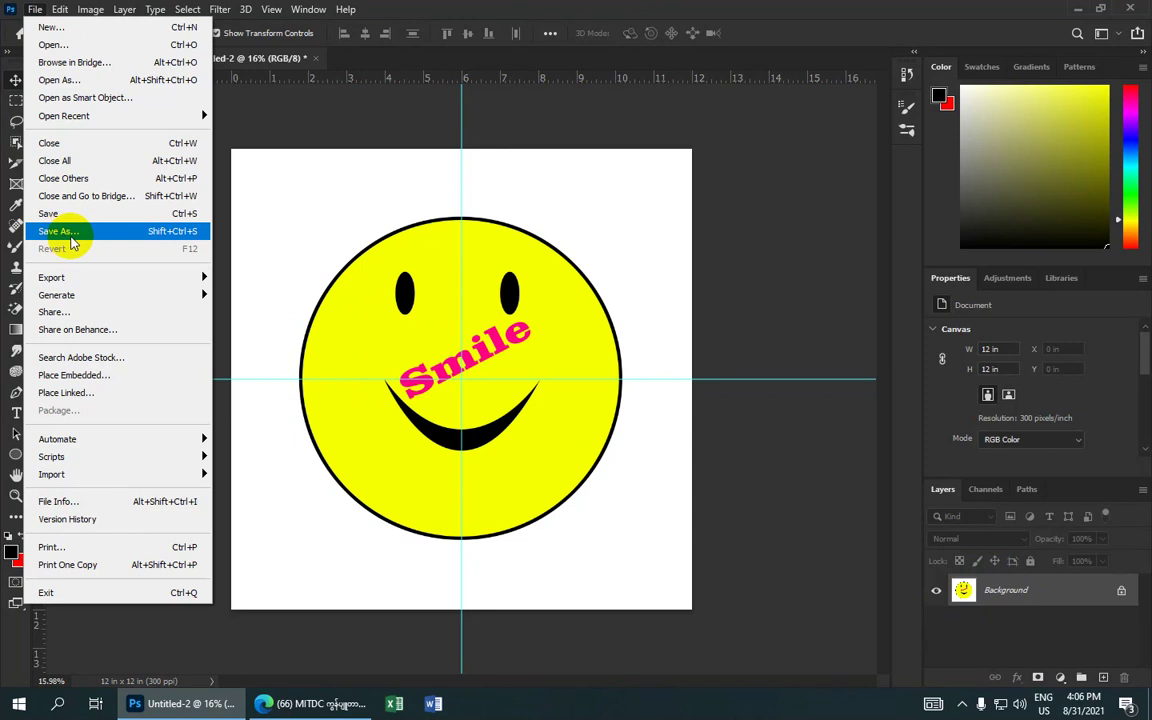
click(72, 234)
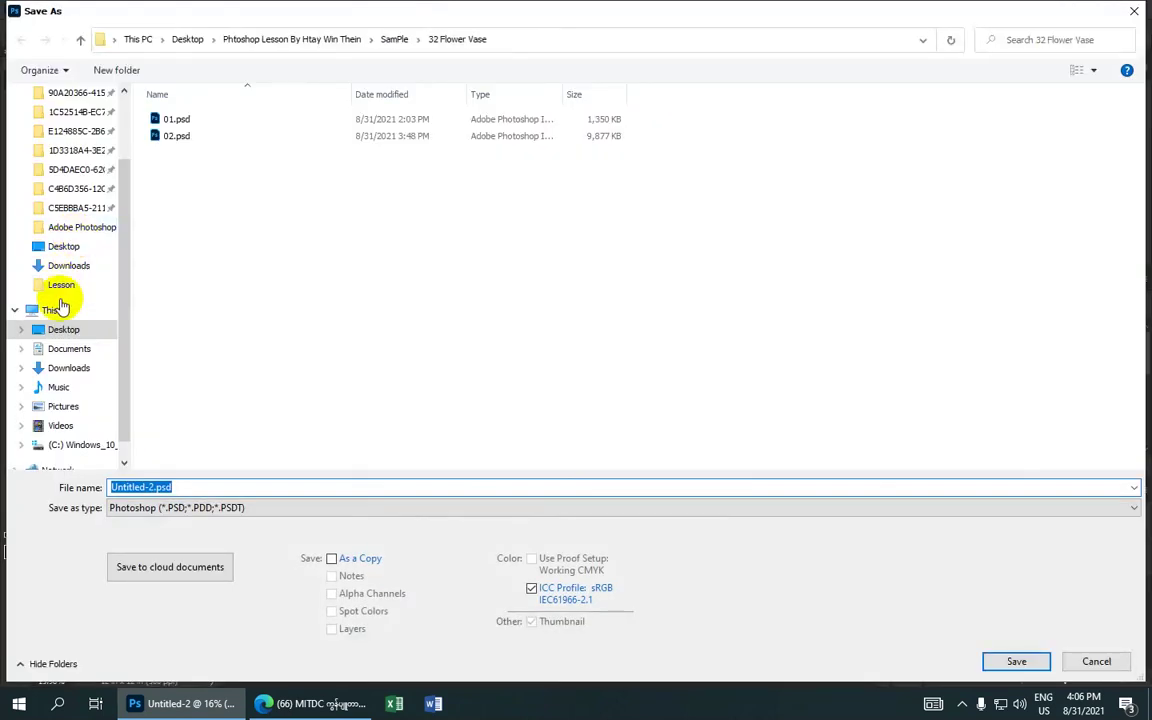
click(65, 329)
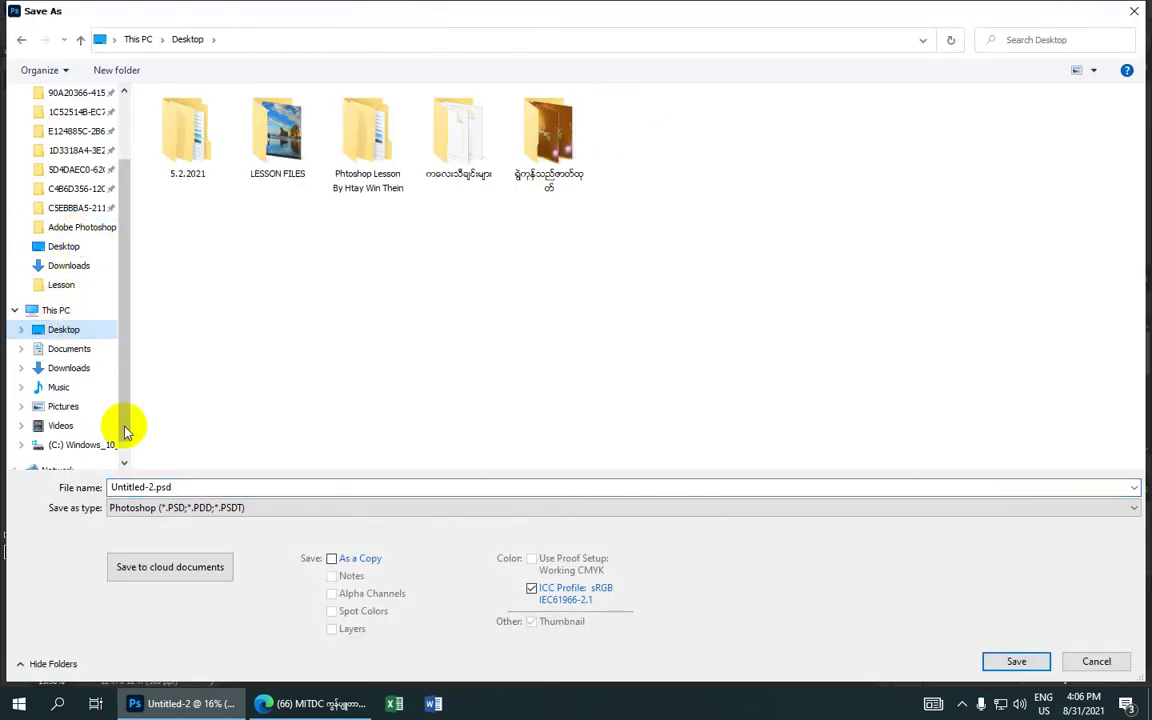
double_click(175, 487)
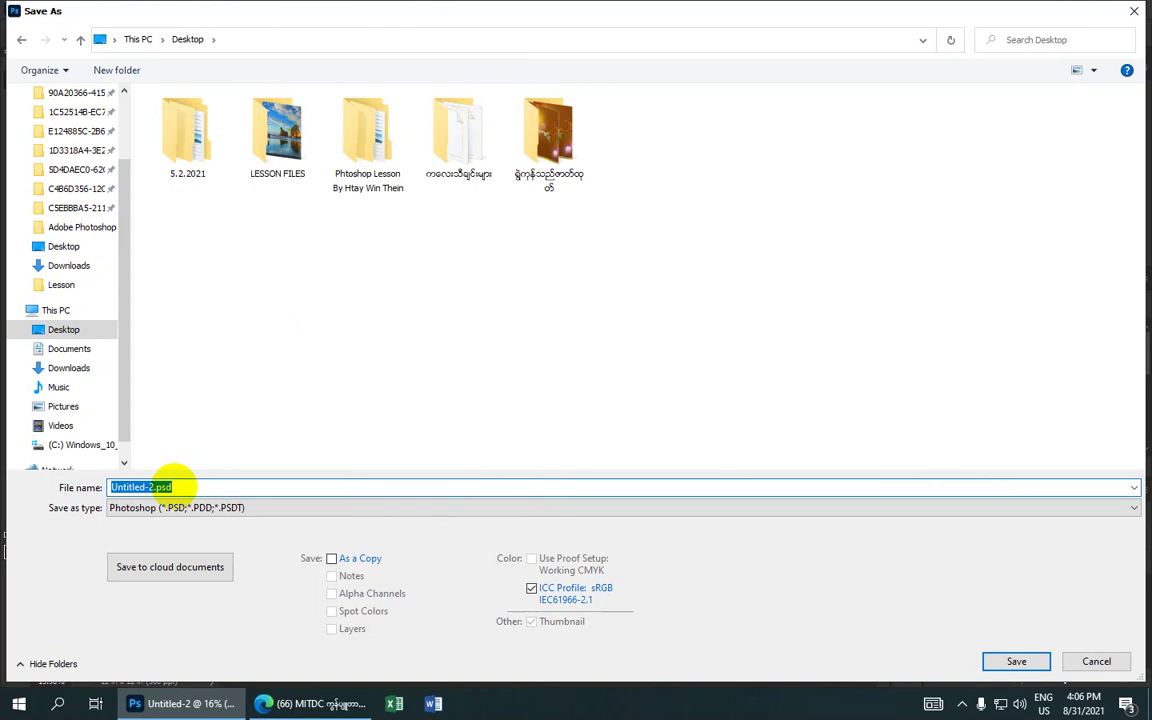
text(Smile)
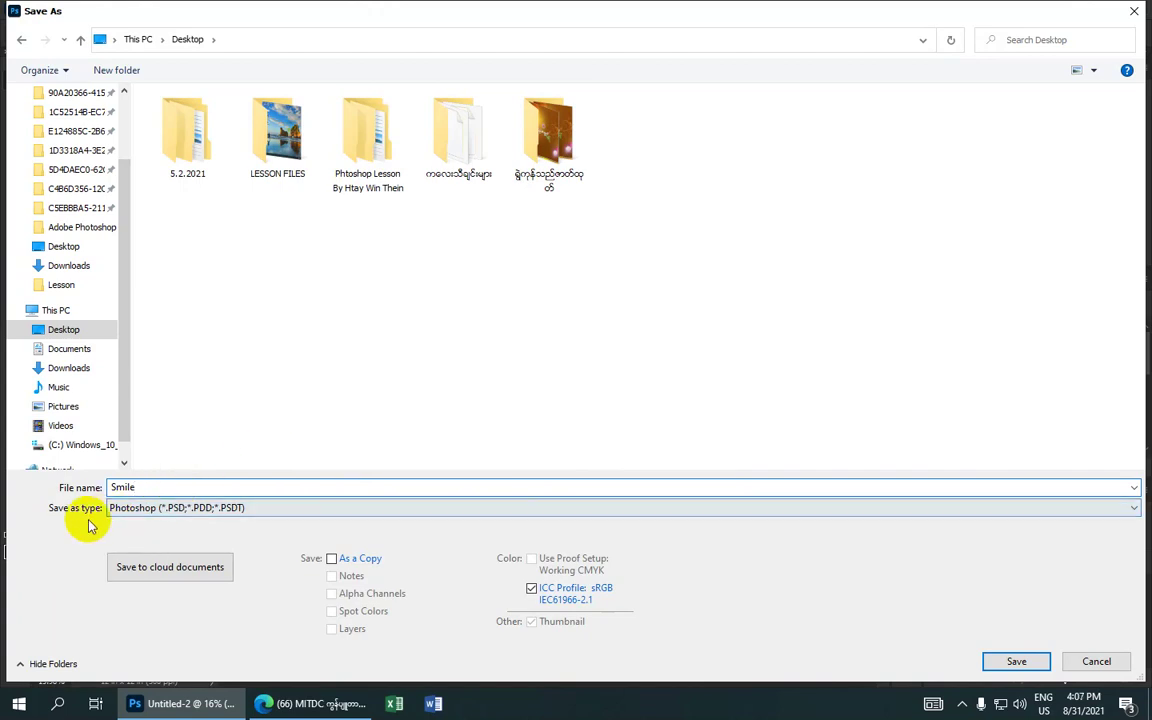
click(1135, 509)
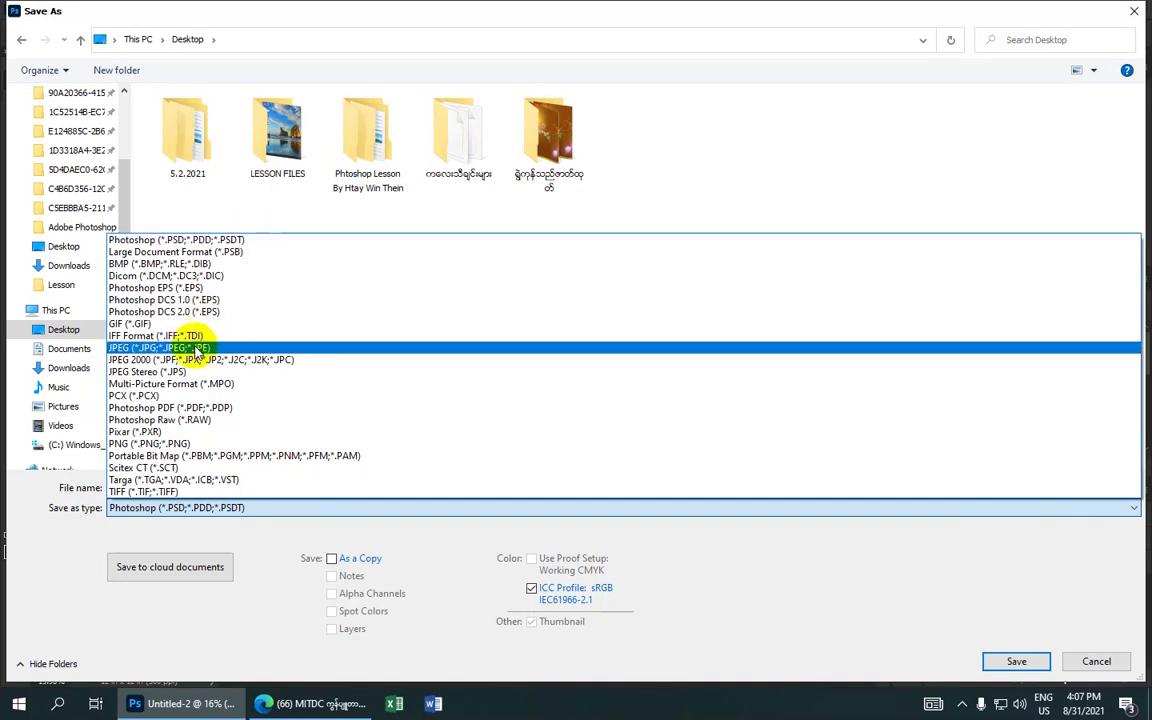
click(198, 350)
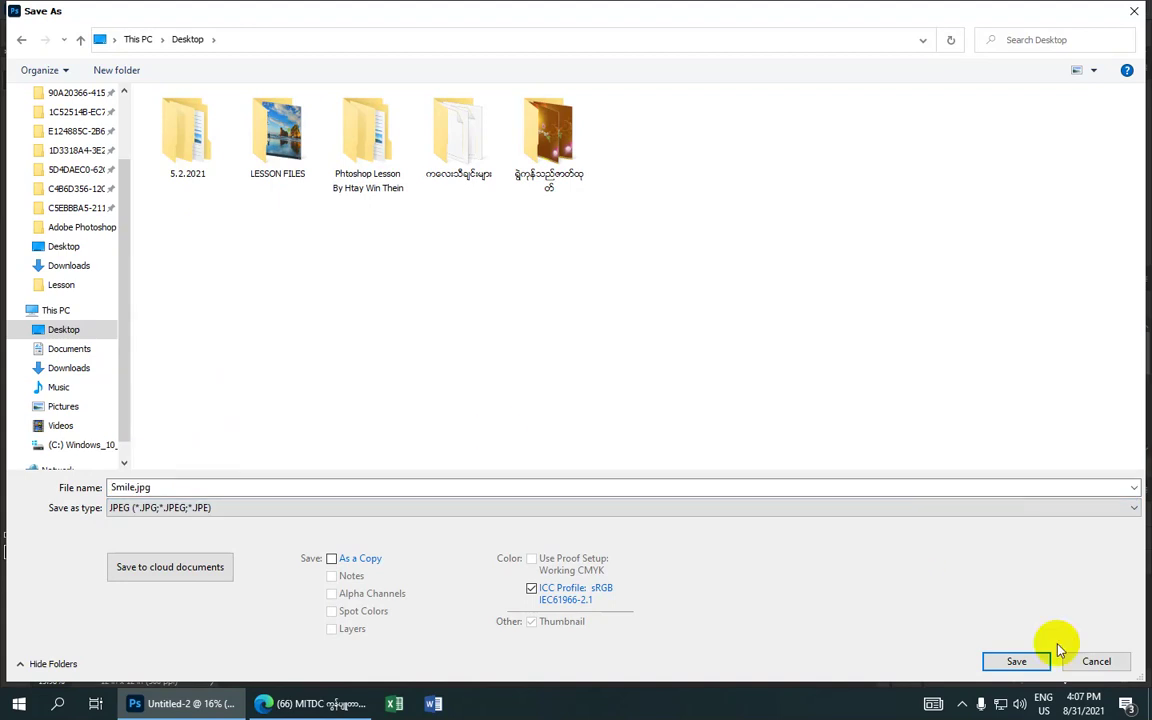
click(1000, 661)
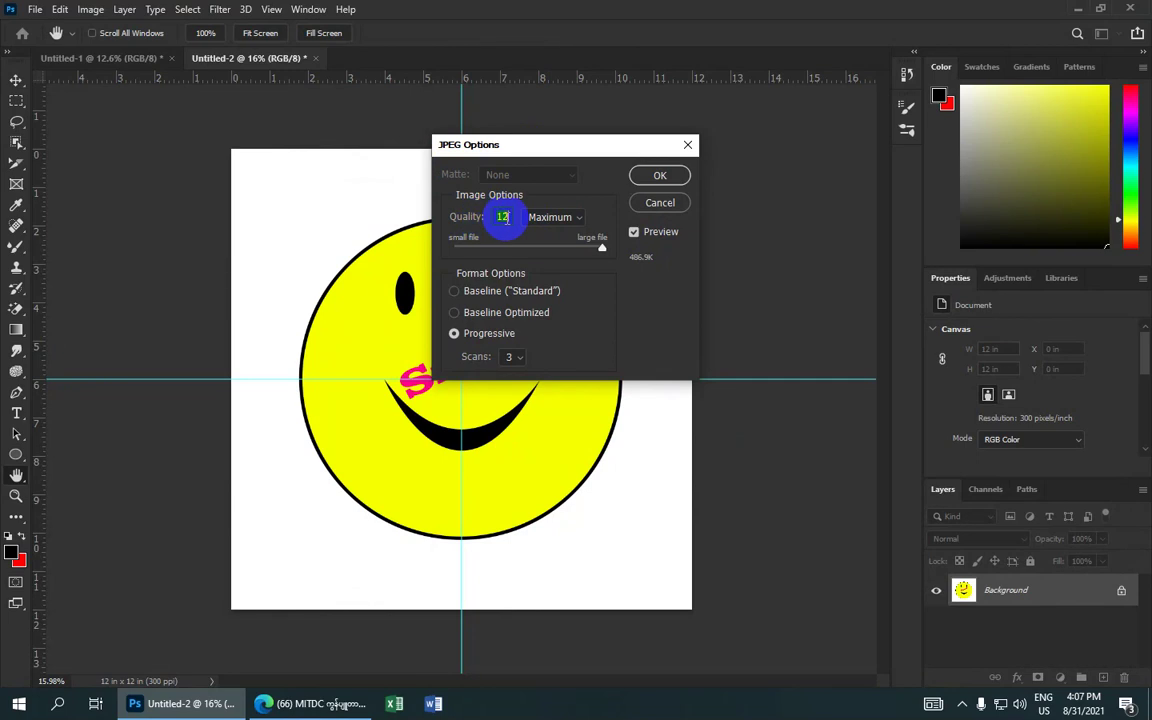
click(660, 177)
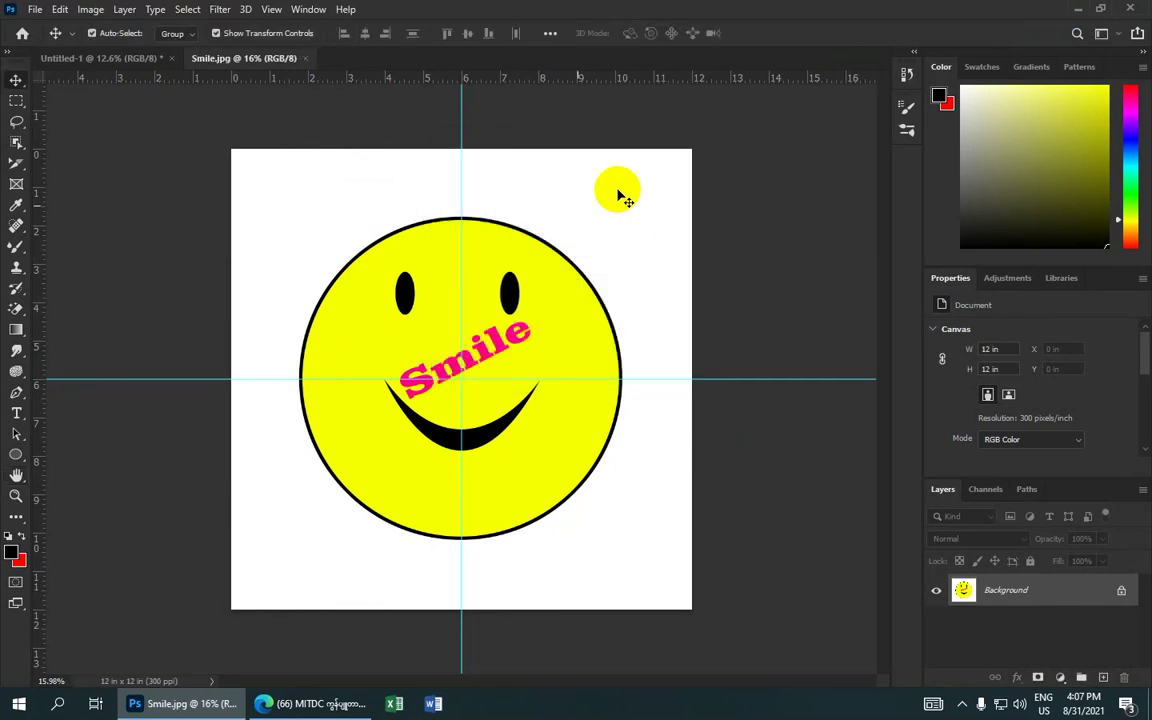
Minimize Photoshop and move the Smile.jpg desktop icon to an open spot near the centre
click(1077, 9)
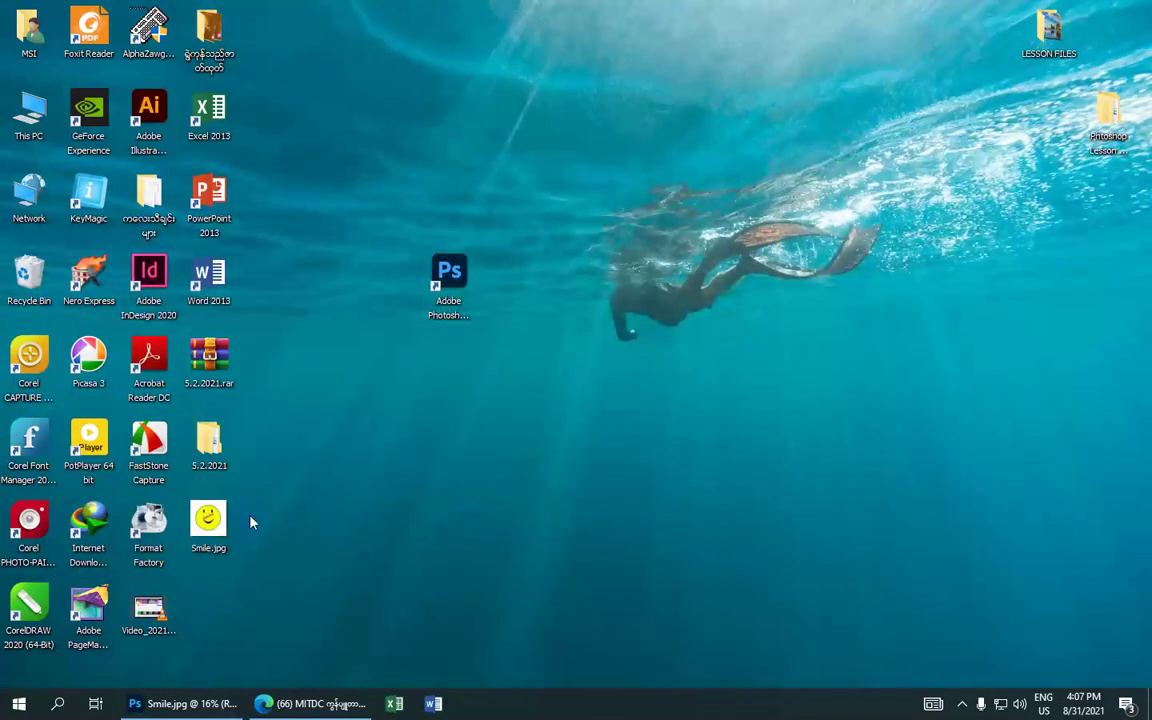
mouse_move(215, 525)
mouse_down()
mouse_move(335, 525)
mouse_move(347, 378)
mouse_up()
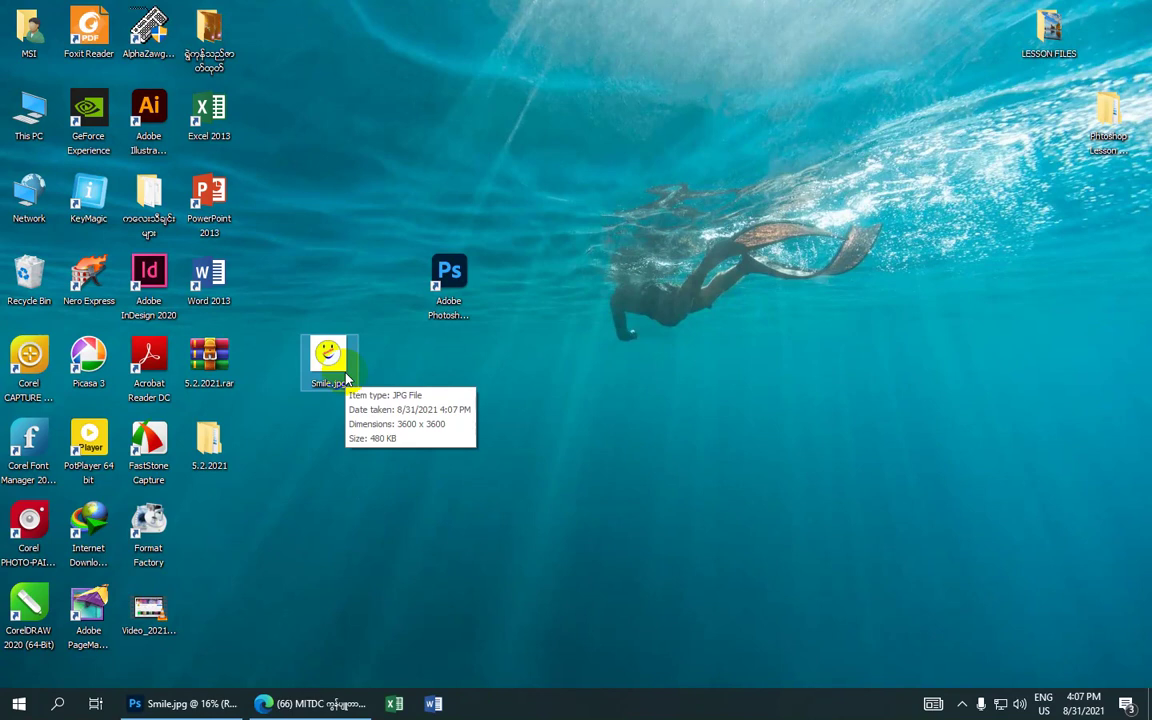
mouse_move(328, 360)
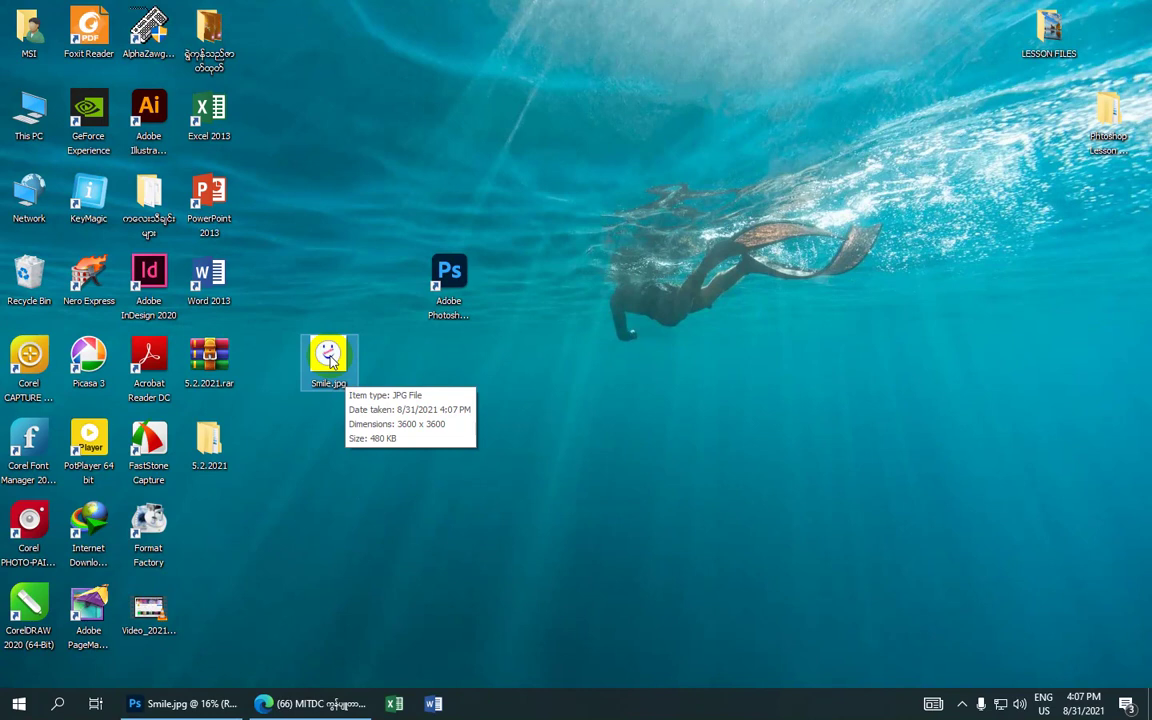
drag(331, 362, 327, 391)
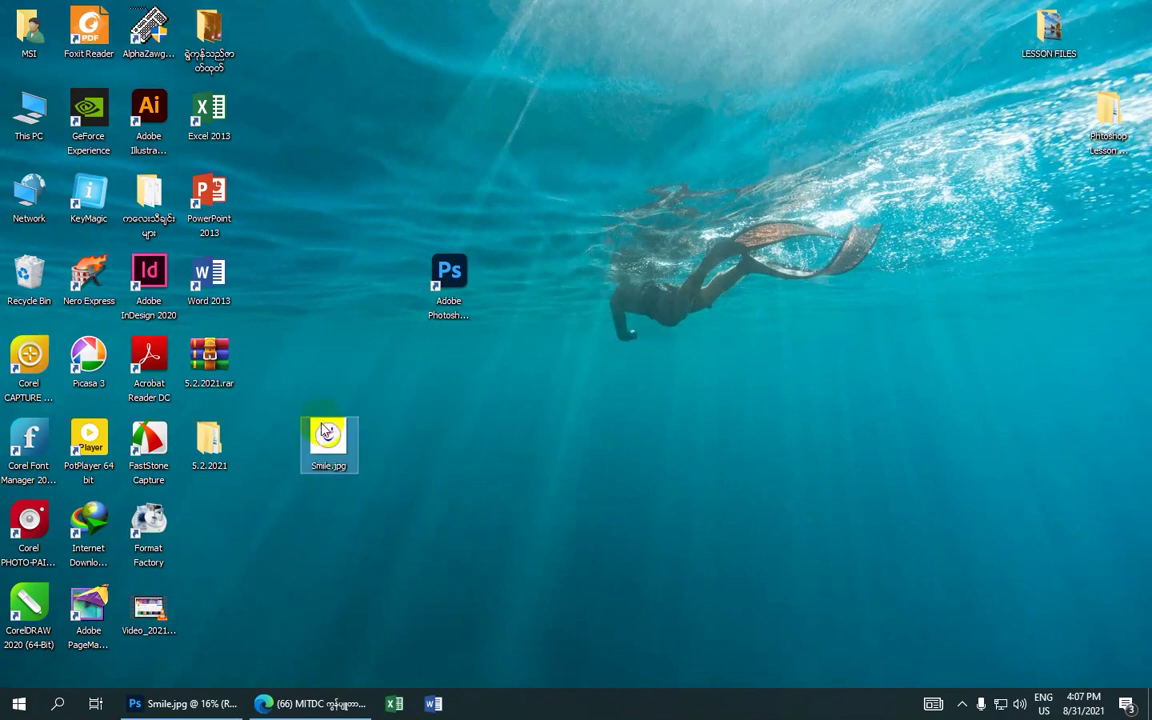